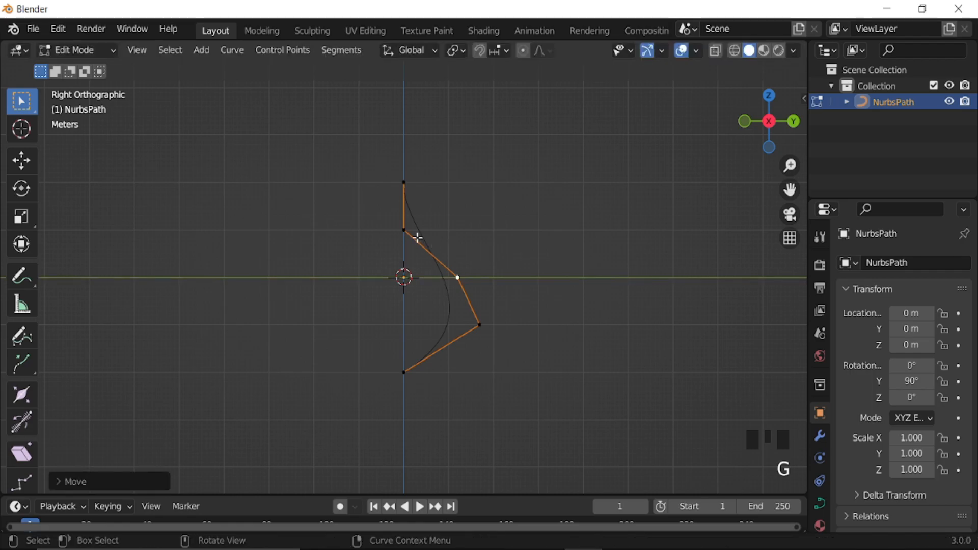
- Move the second-highest control point about 0.38 m outward along Y, and the second-lowest inward along Y to sit beneath the middle point
key(g)
key(y)
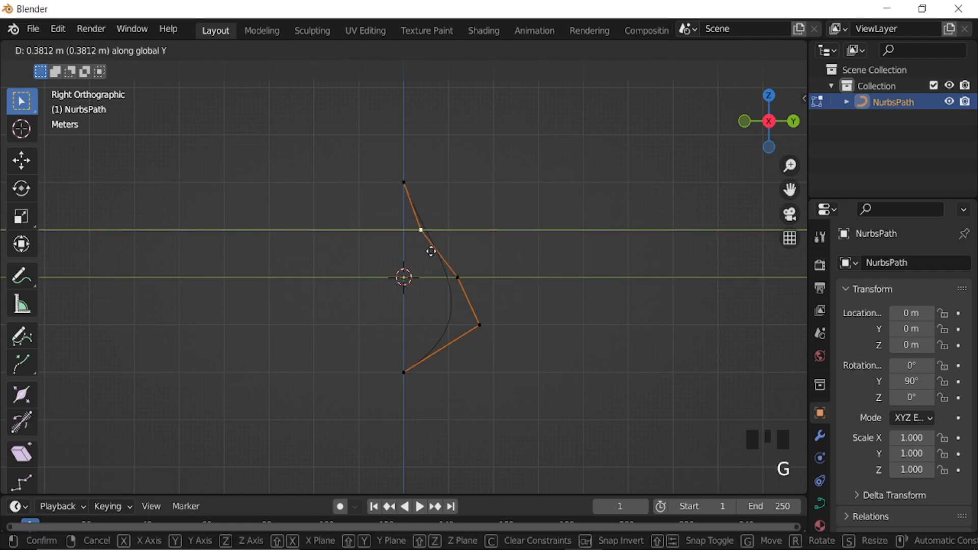
click(431, 251)
click(482, 330)
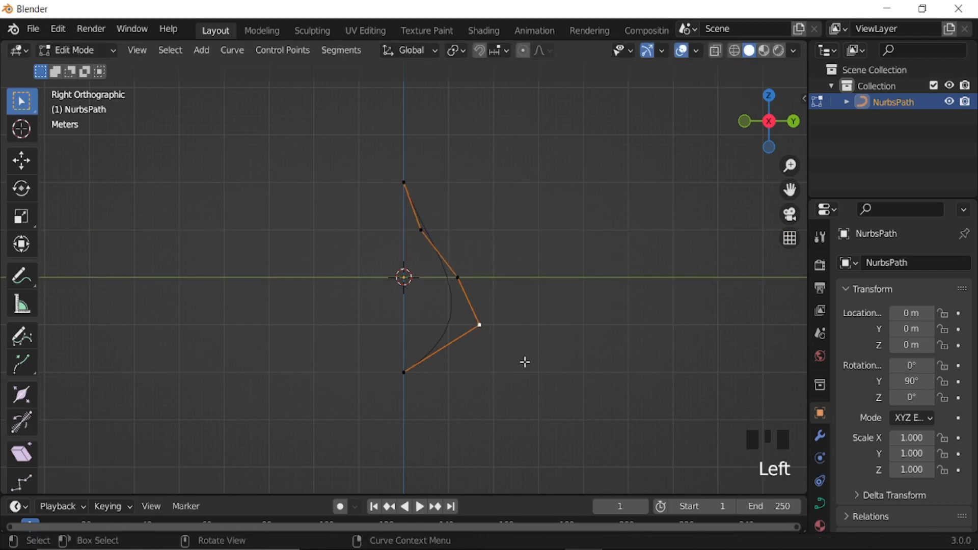
key(f)
key(g)
key(y)
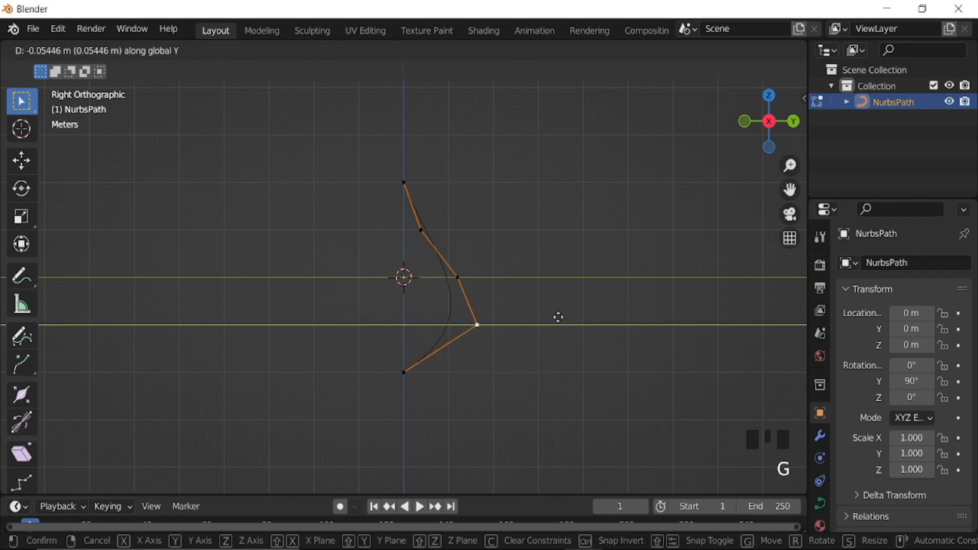
click(538, 314)
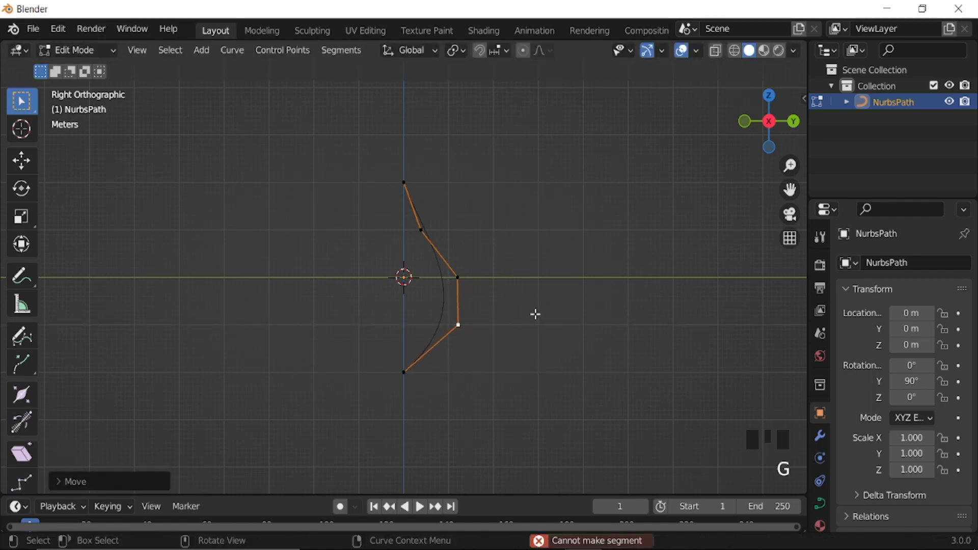
- Move all control points up along Z until the lowest reaches the Y axis line, and shift them about 0.5 m along positive Y
key(a)
key(g)
key(z)
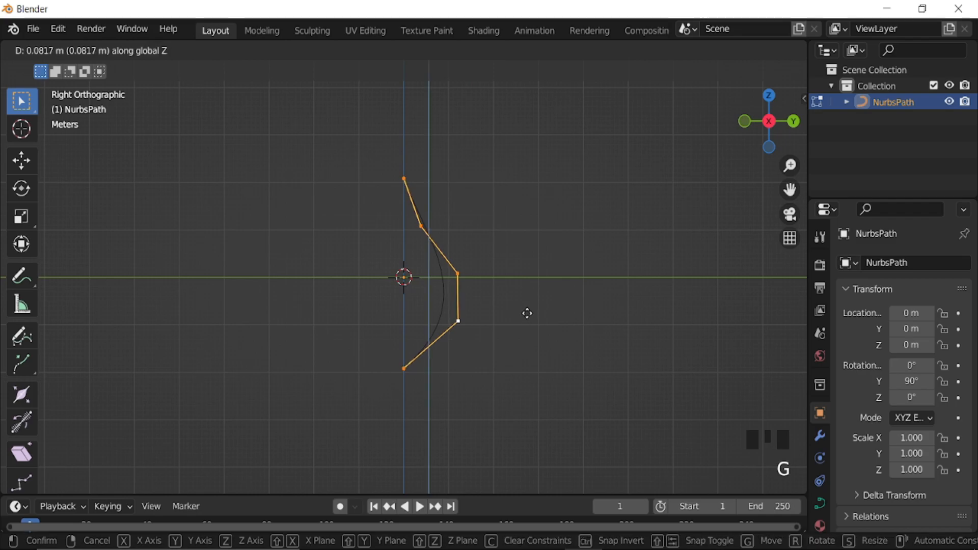
click(515, 224)
key(g)
key(y)
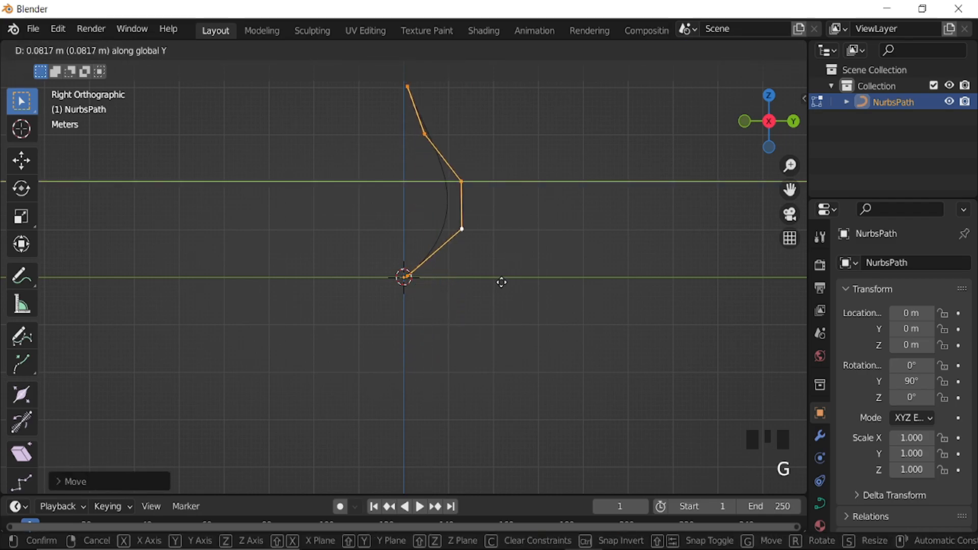
click(518, 287)
- Move the topmost control point about 0.5 m back along Y onto the Z axis, and bring the point below it inward along Y
click(429, 96)
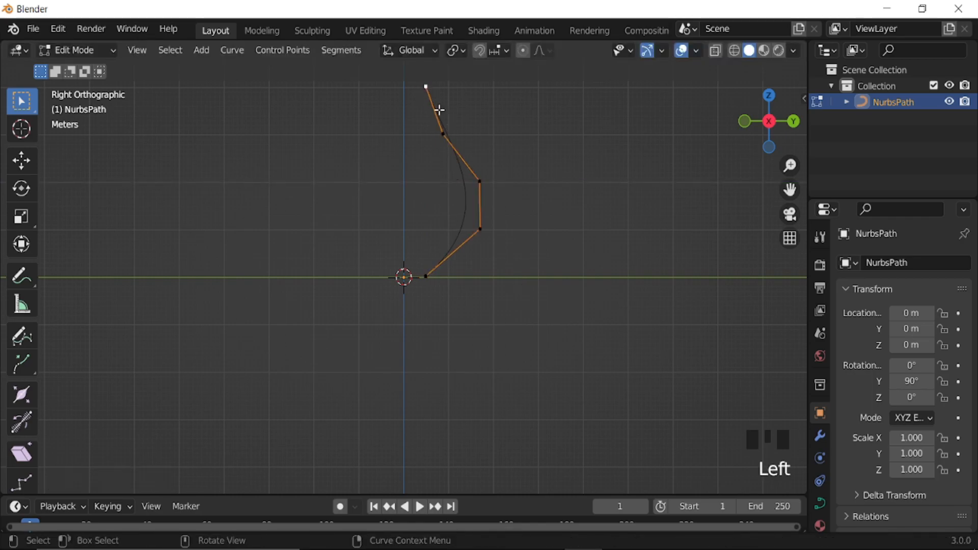
key(g)
key(y)
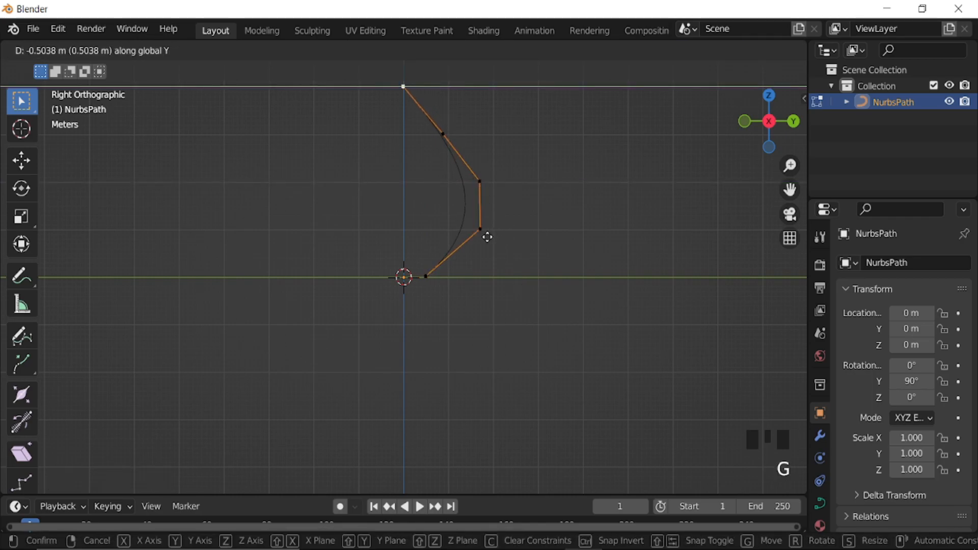
click(487, 236)
click(445, 133)
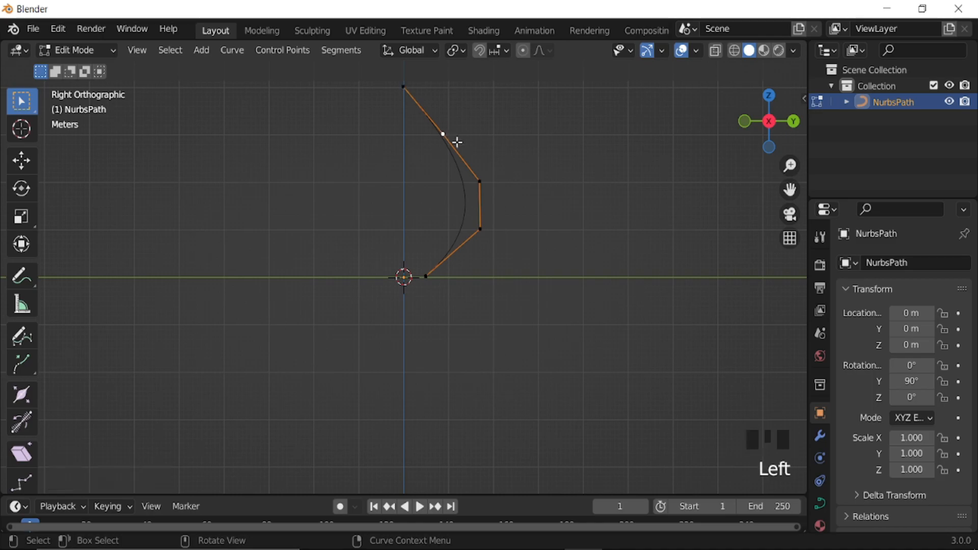
key(g)
key(y)
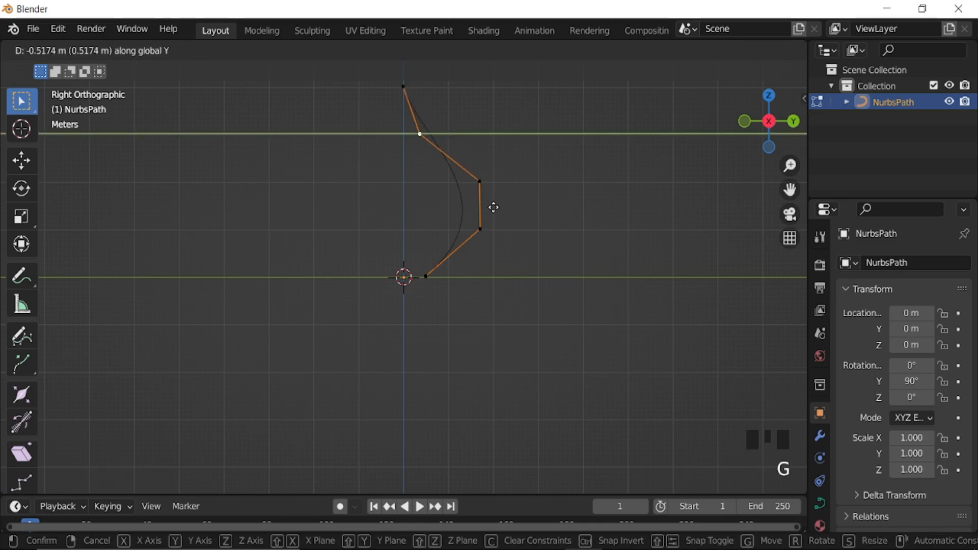
click(487, 205)
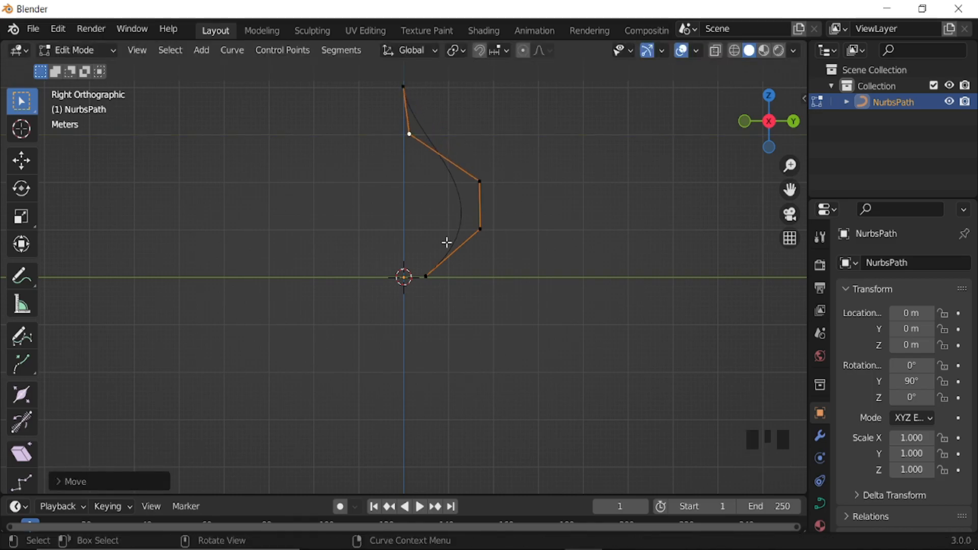
- Move the lowest control point inward along Y closer to the origin and return to Object Mode
click(425, 277)
key(g)
key(y)
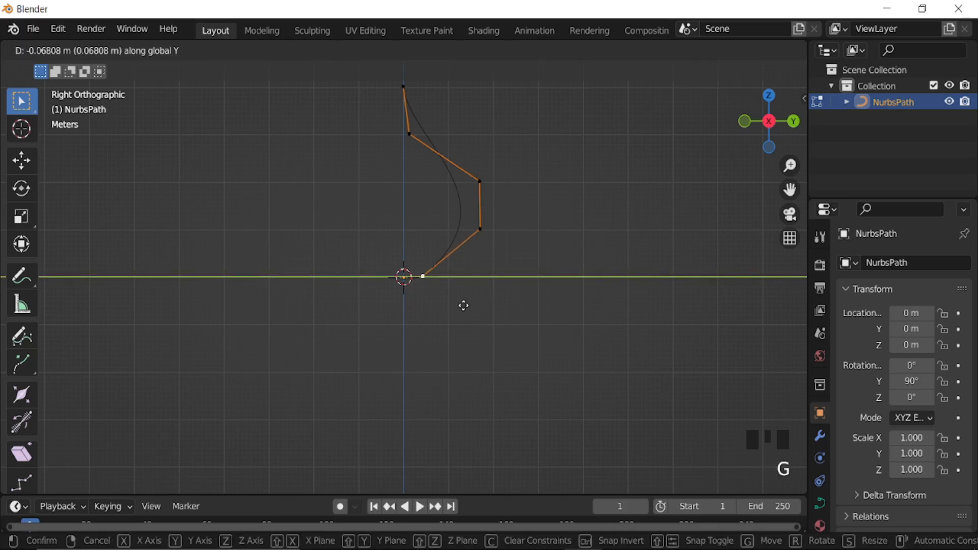
click(456, 304)
key(Tab)
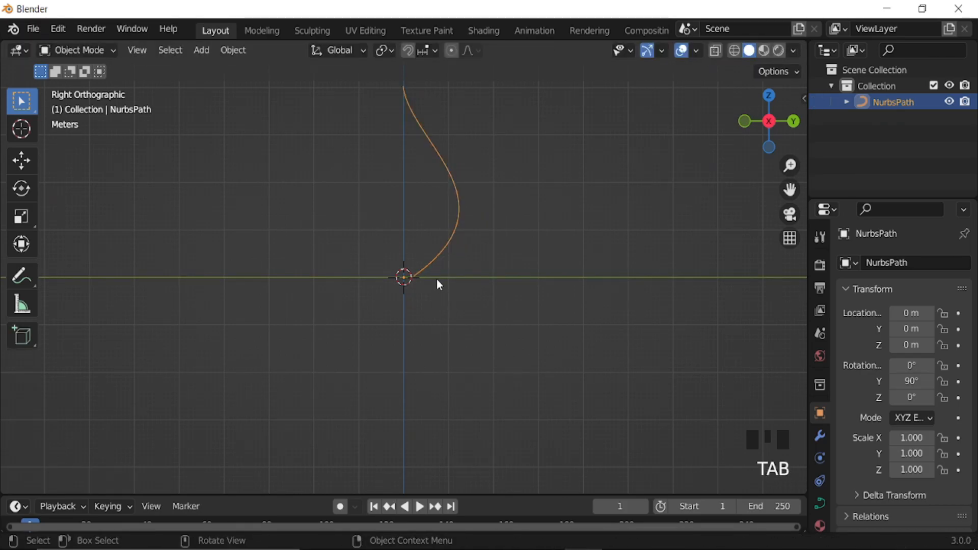
- Nudge the whole curve object about 0.016 m along positive Y
scroll(437, 280, down, 1)
key(g)
key(y)
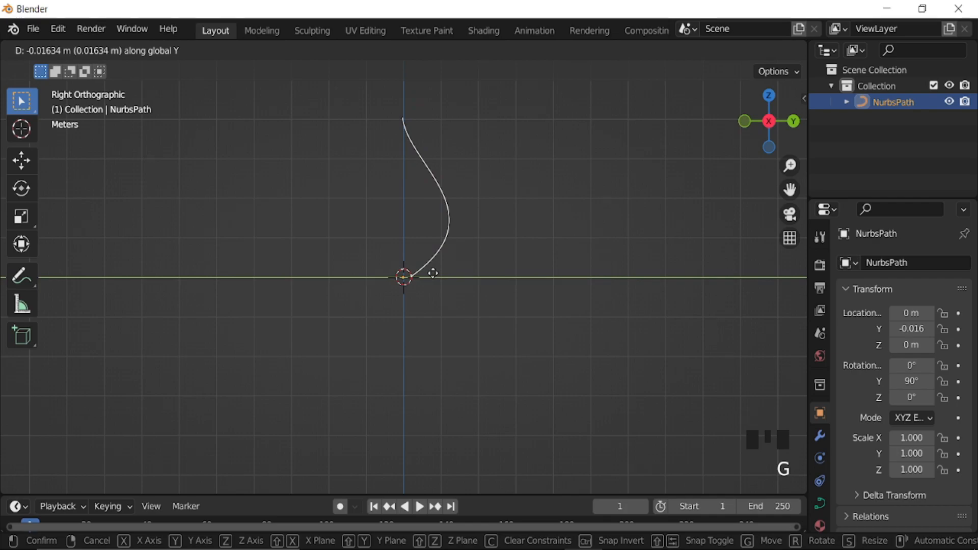
click(445, 270)
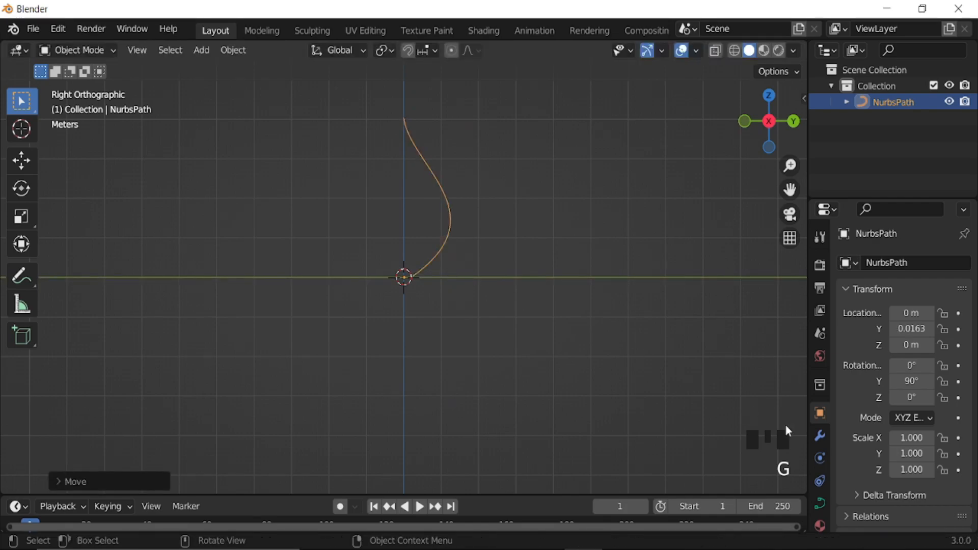
- Apply the curve object's rotation, location and scale
key(n)
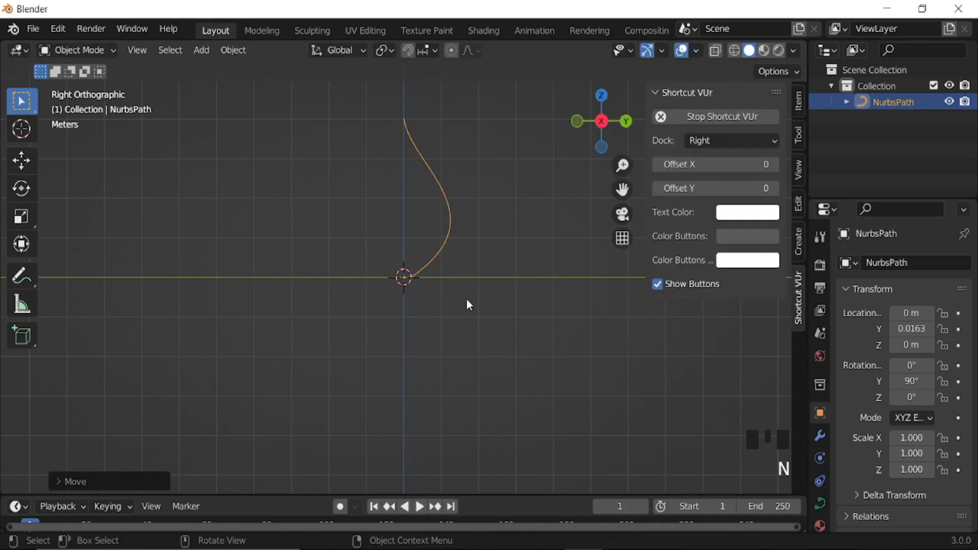
click(792, 104)
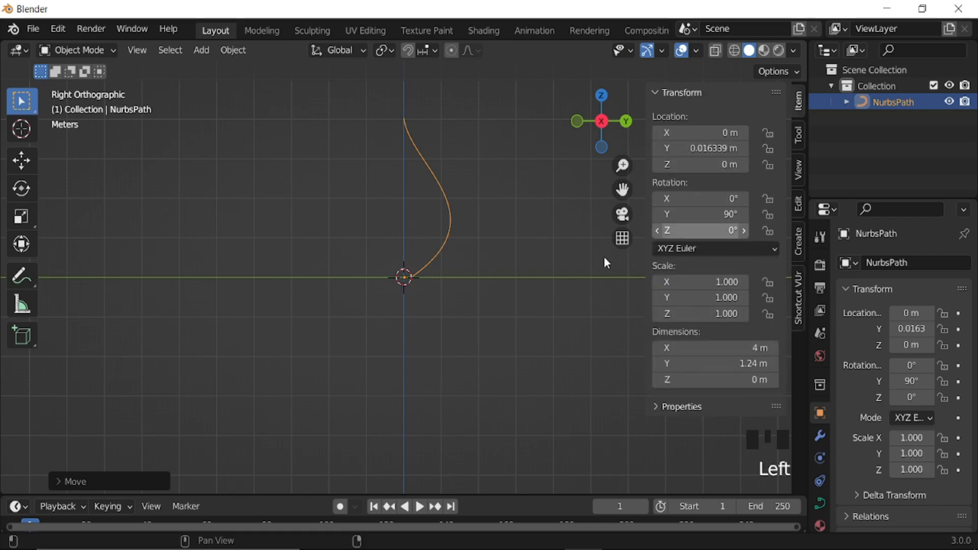
key(ctrl+a)
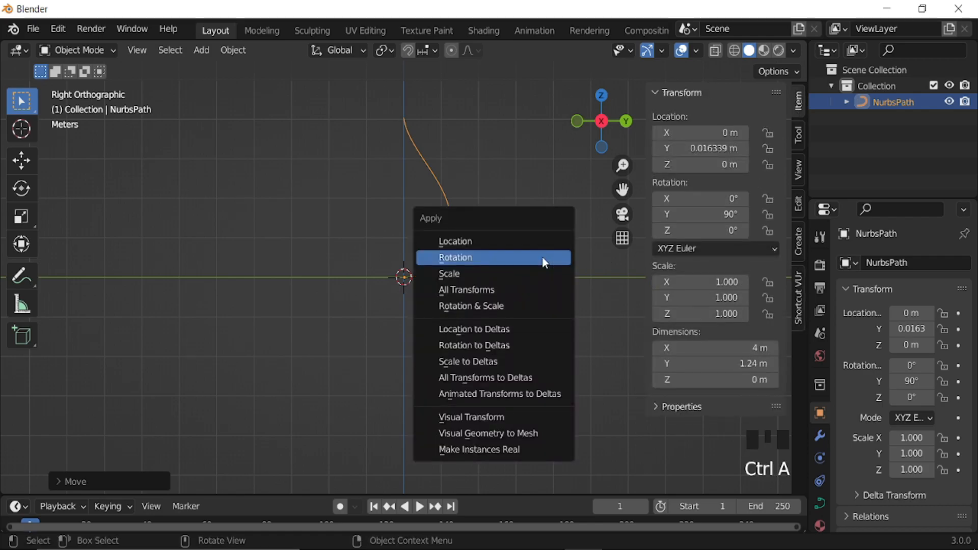
click(505, 259)
key(ctrl+a)
click(464, 246)
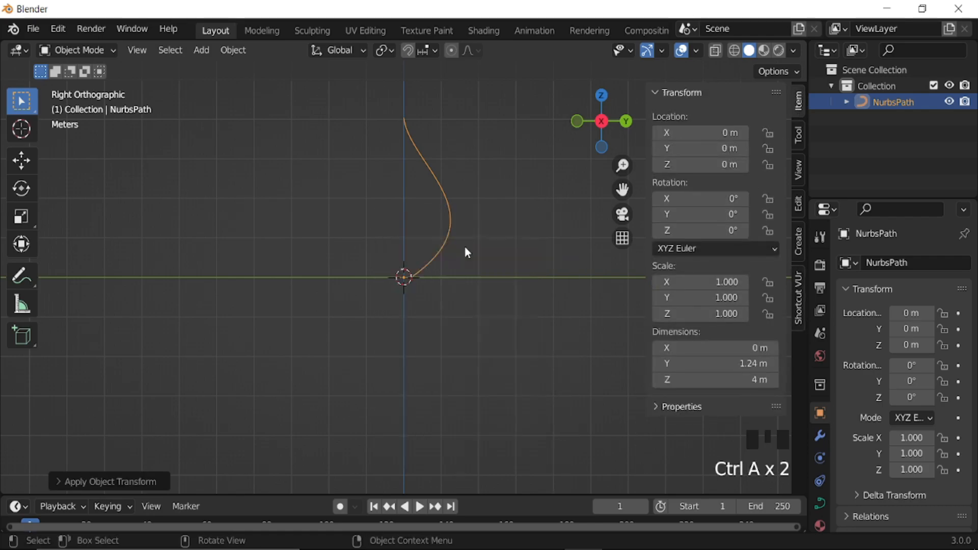
key(ctrl+a)
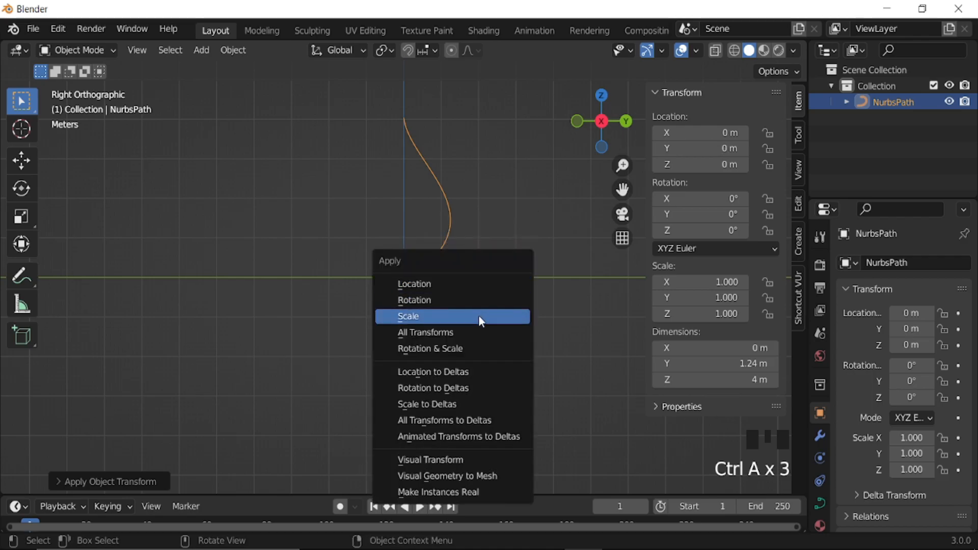
click(478, 316)
key(n)
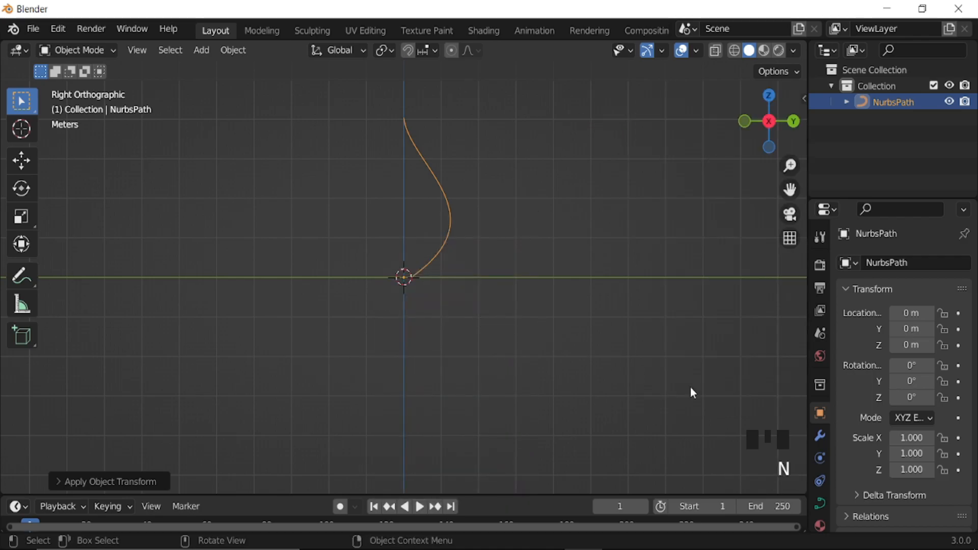
- Give the curve a round bevel with a depth of about 0.134 m and enable Fill Caps
click(819, 503)
scroll(891, 430, down, 7)
click(861, 359)
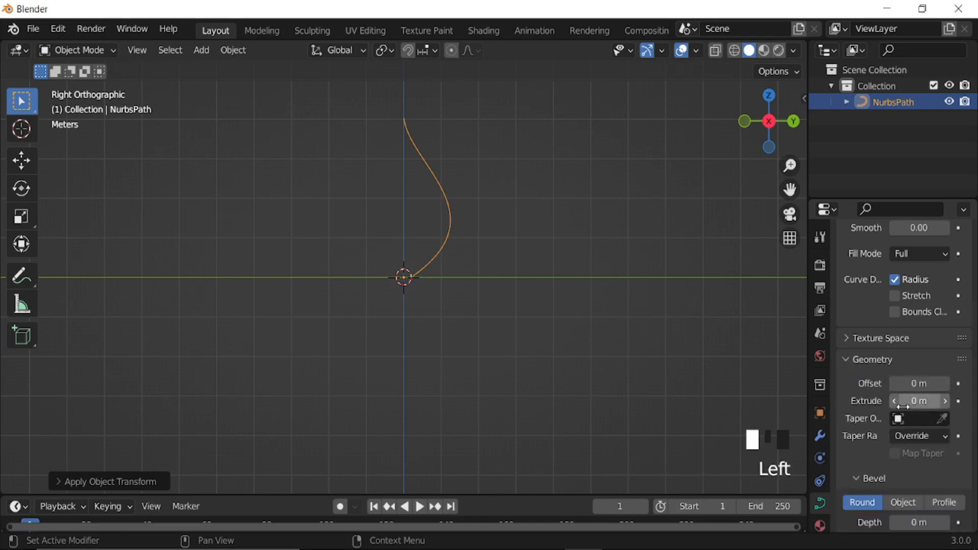
scroll(898, 455, down, 4)
shift+drag(908, 419, 909, 442)
click(895, 454)
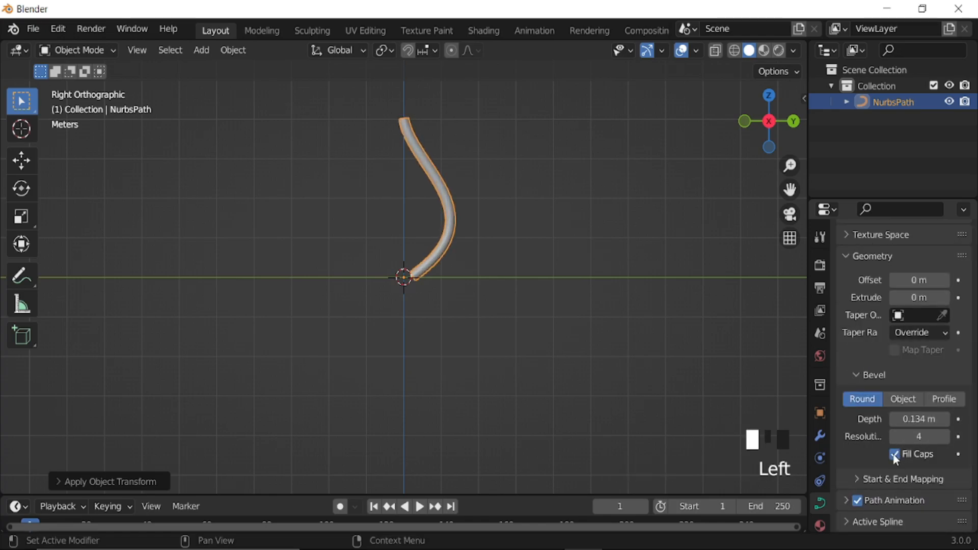
- Shift the tube slightly along positive Y, and in Edit Mode pull its lowest control point along Y close to the origin
key(g)
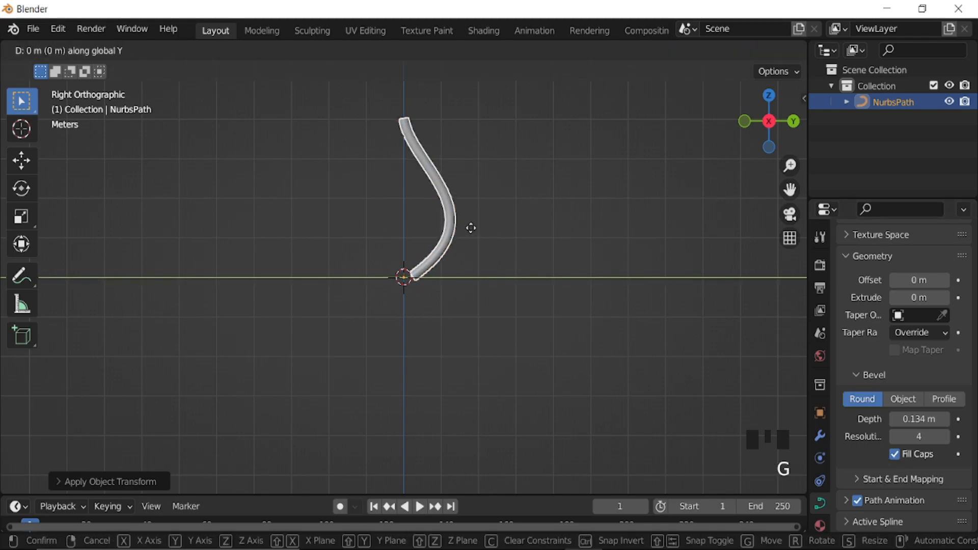
click(520, 236)
scroll(441, 297, up, 2)
key(Tab)
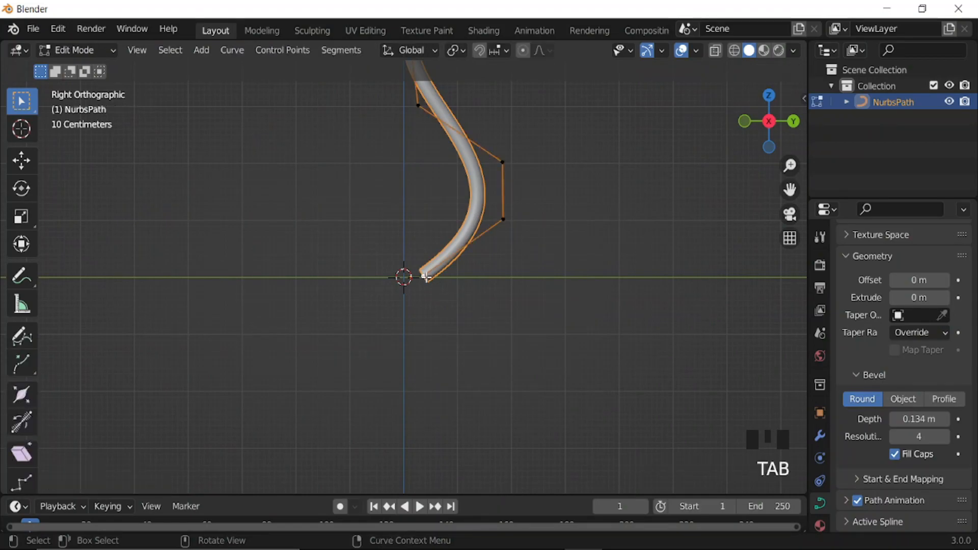
key(g)
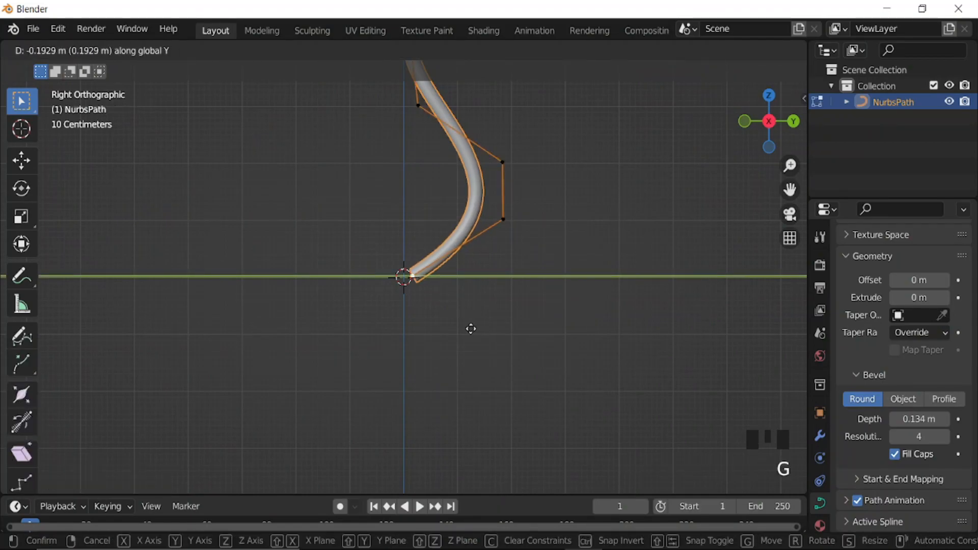
click(467, 329)
- Move the second-lowest control point slightly inward along Y and the second-highest outward along Y to smooth the tube into a single arc
click(502, 220)
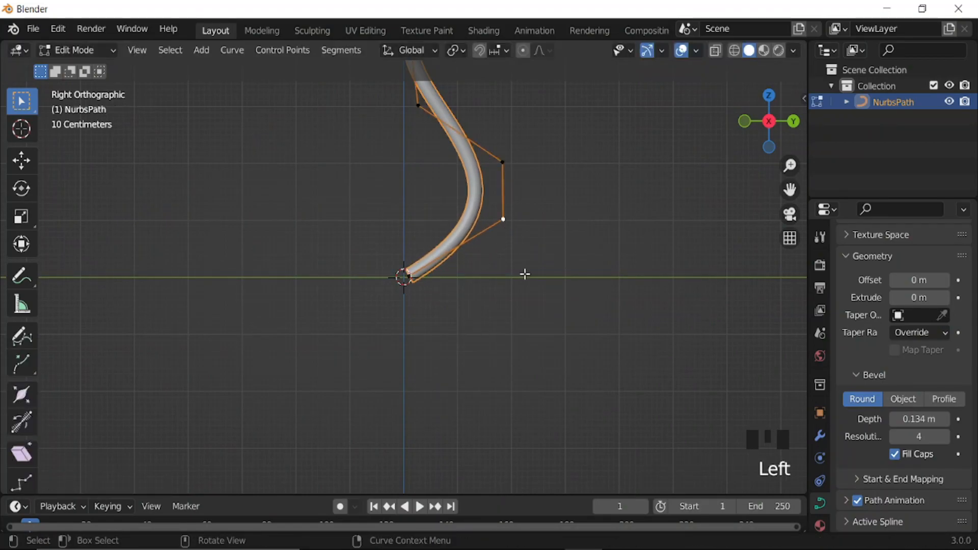
key(g)
key(y)
click(493, 272)
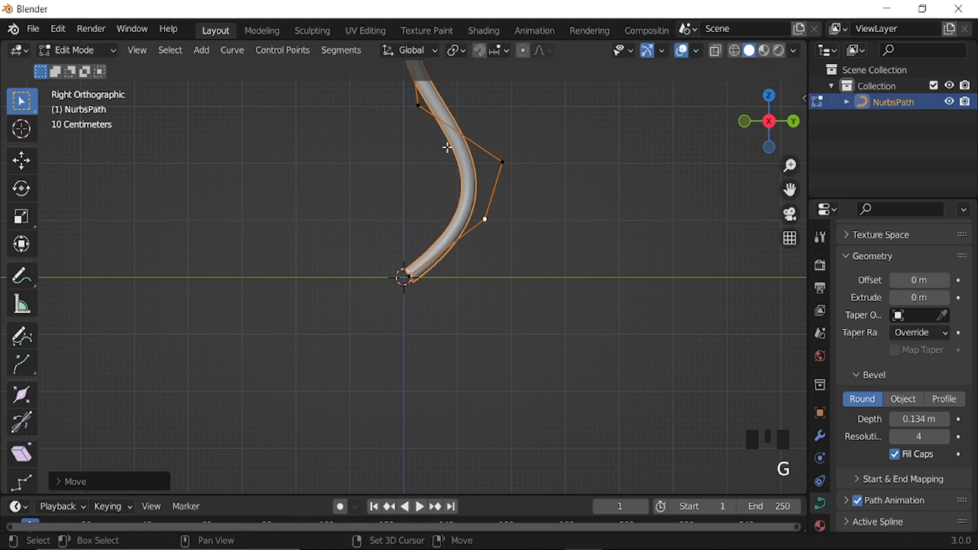
click(422, 108)
key(g)
key(y)
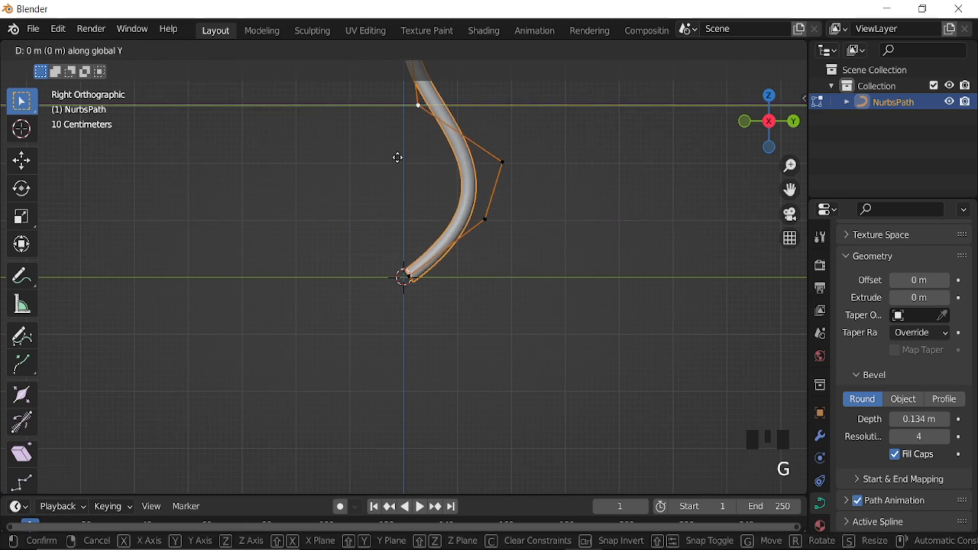
click(435, 158)
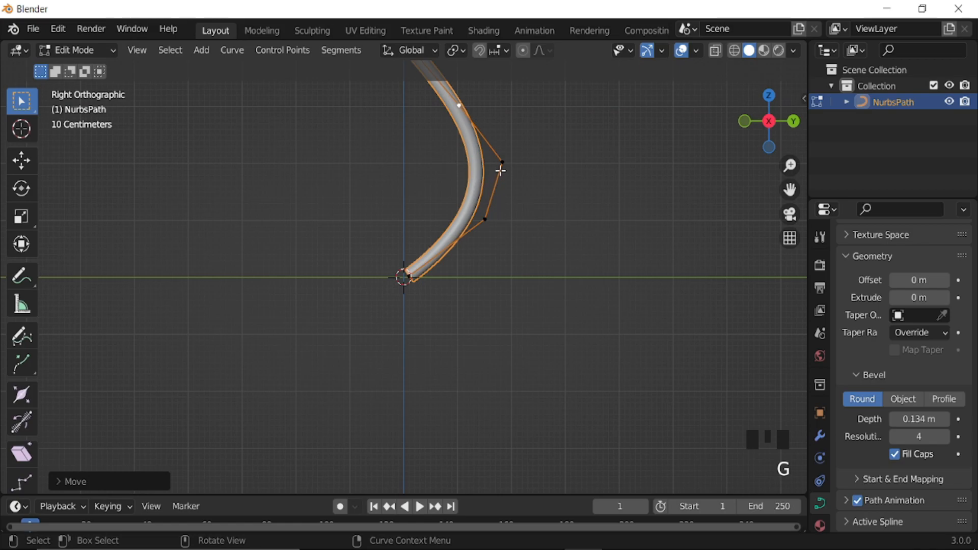
- Fatten the tube strongly at the middle control point and slightly at the control point above it
click(500, 171)
key(alt+s)
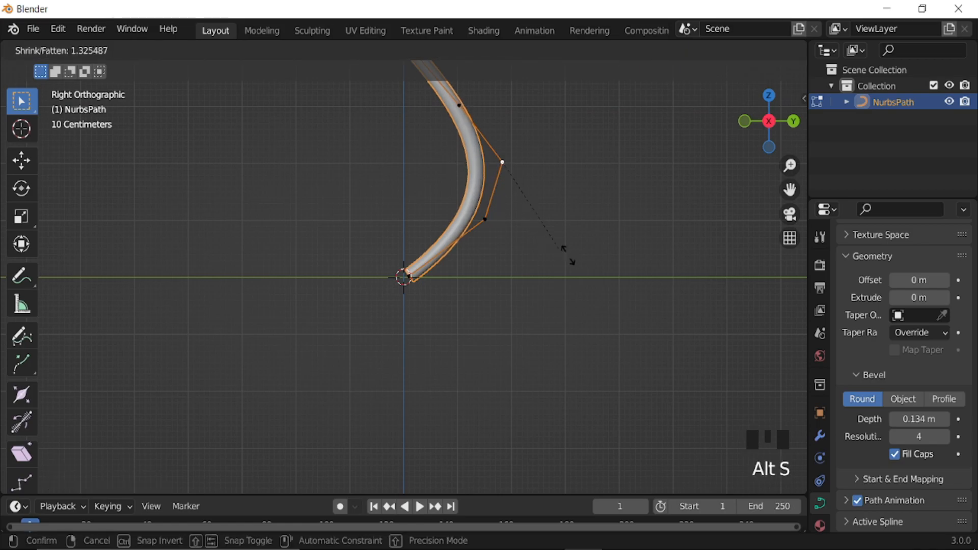
click(683, 246)
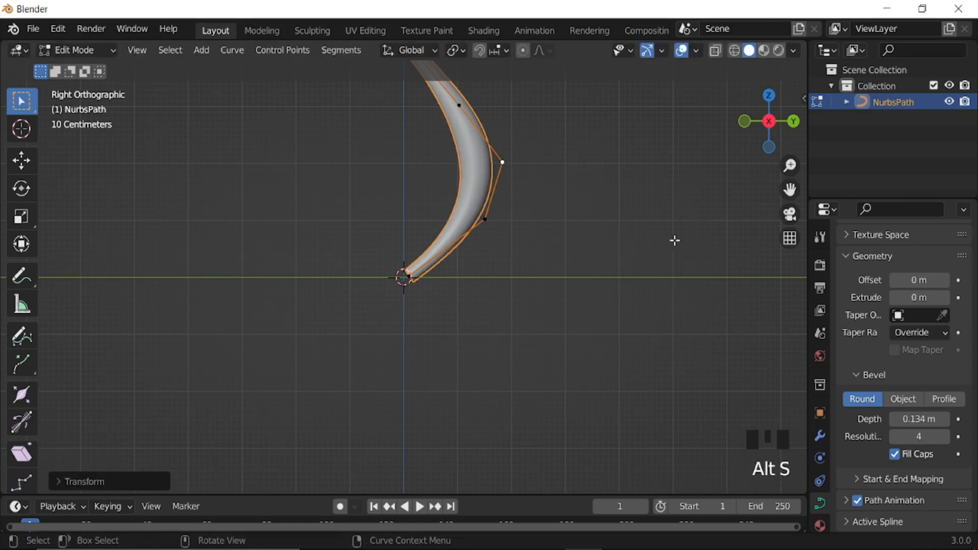
scroll(683, 246, down, 2)
click(441, 158)
key(alt+s)
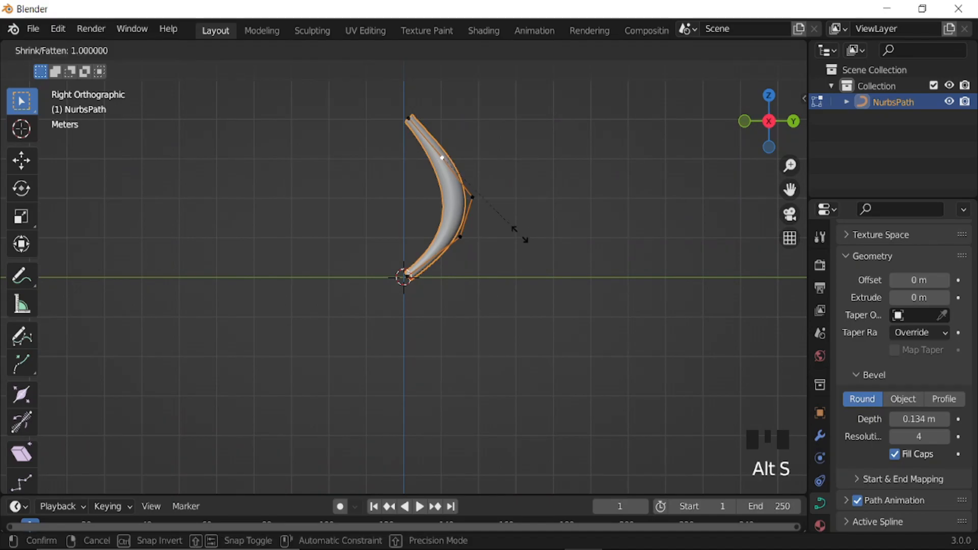
click(554, 240)
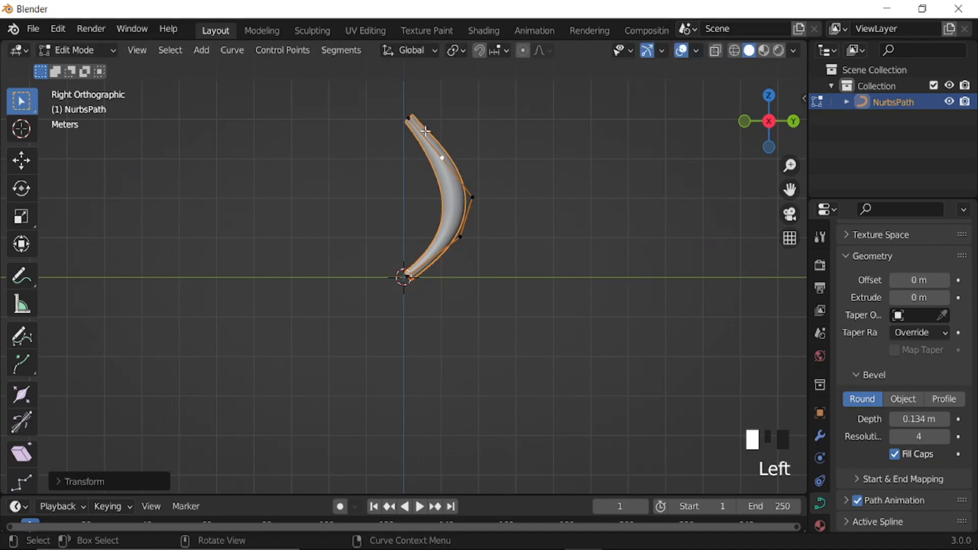
- Shrink the tube's radius at its top control point into a narrow tip and move that point about 0.12 m along negative Y
click(416, 121)
key(alt+s)
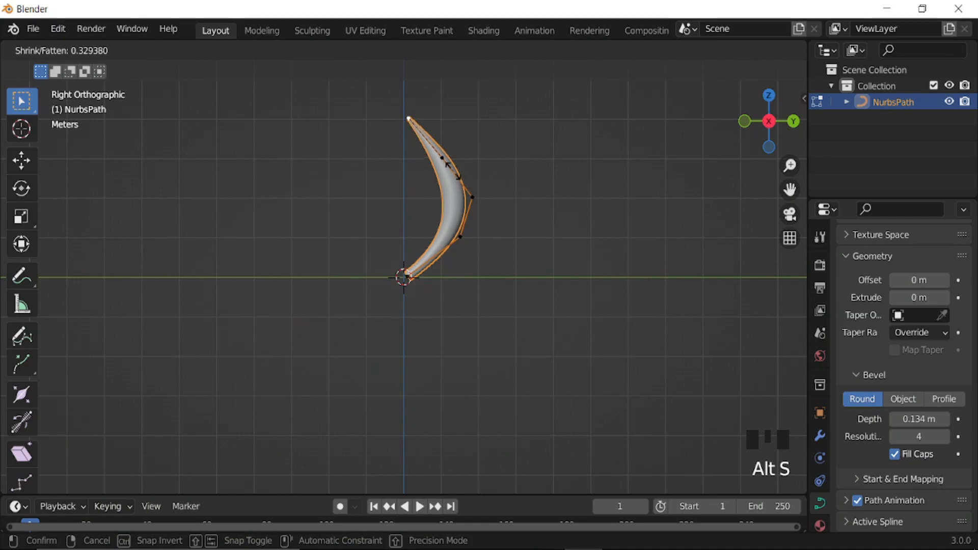
click(498, 201)
key(g)
key(y)
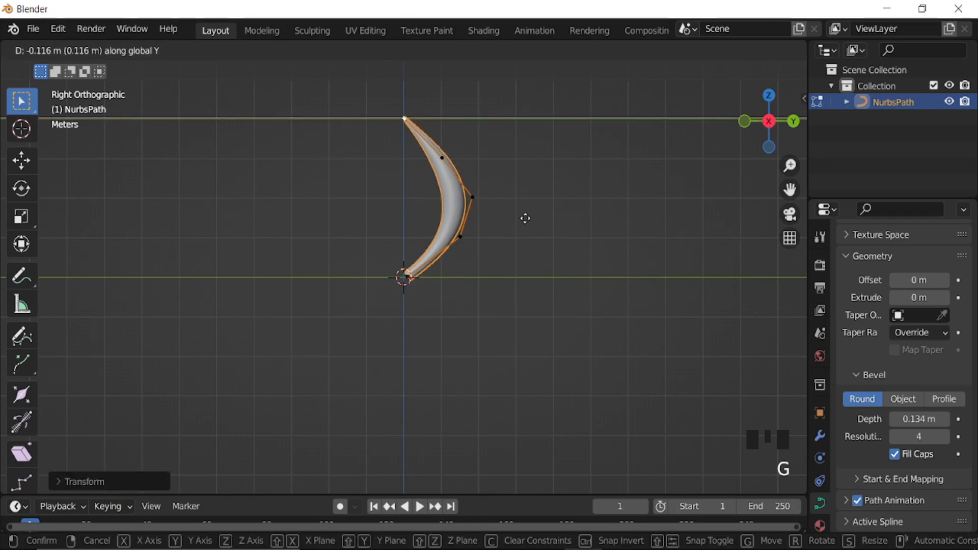
click(521, 217)
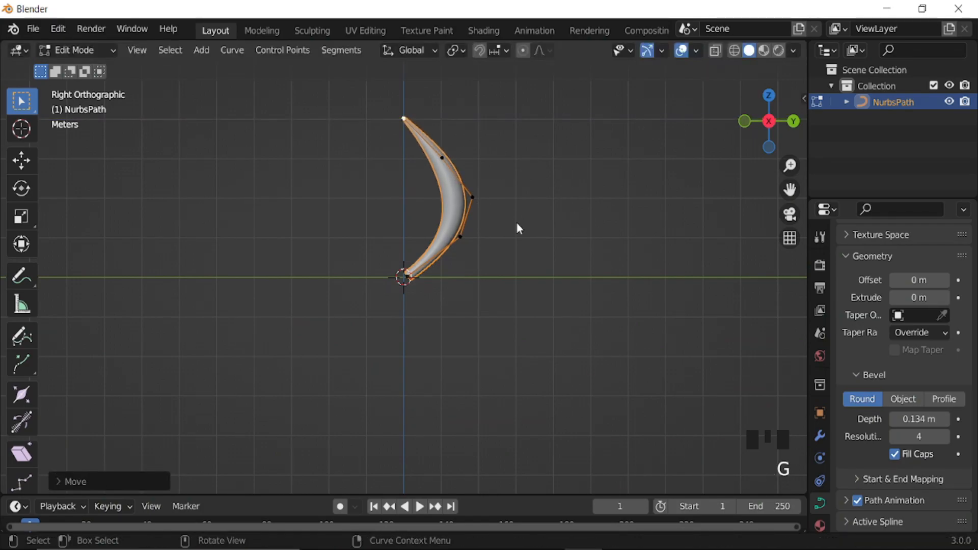
- Return to Object Mode and convert the tapered curve to a mesh
key(Tab)
click(234, 53)
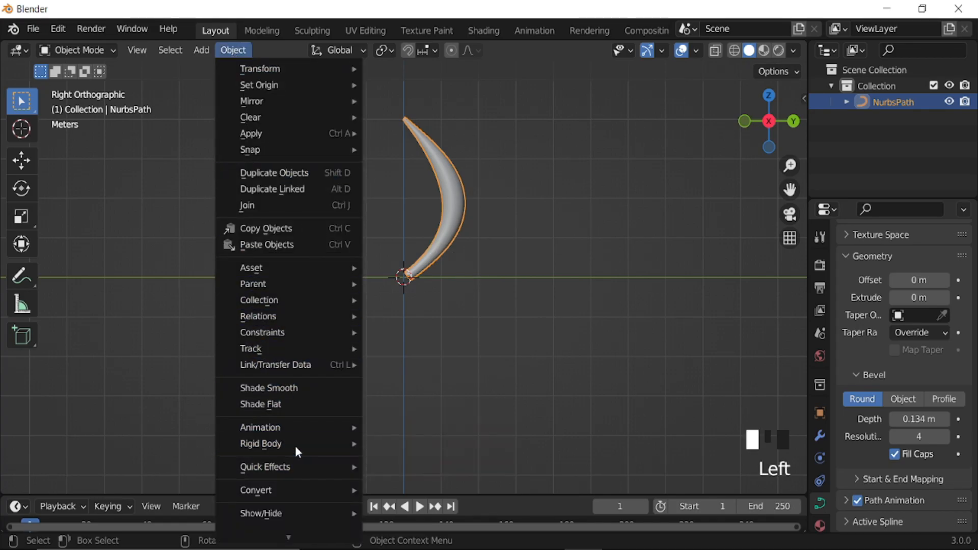
mouse_move(338, 494)
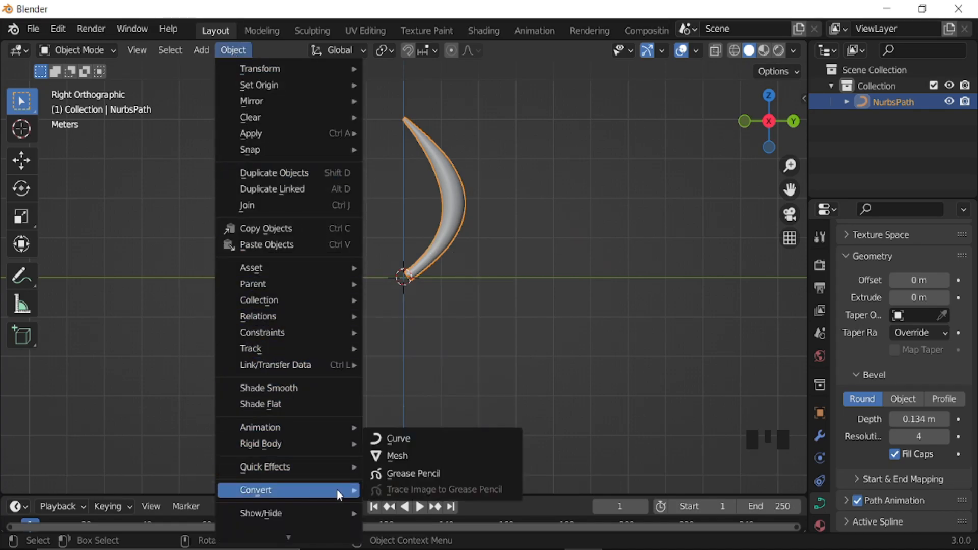
click(415, 456)
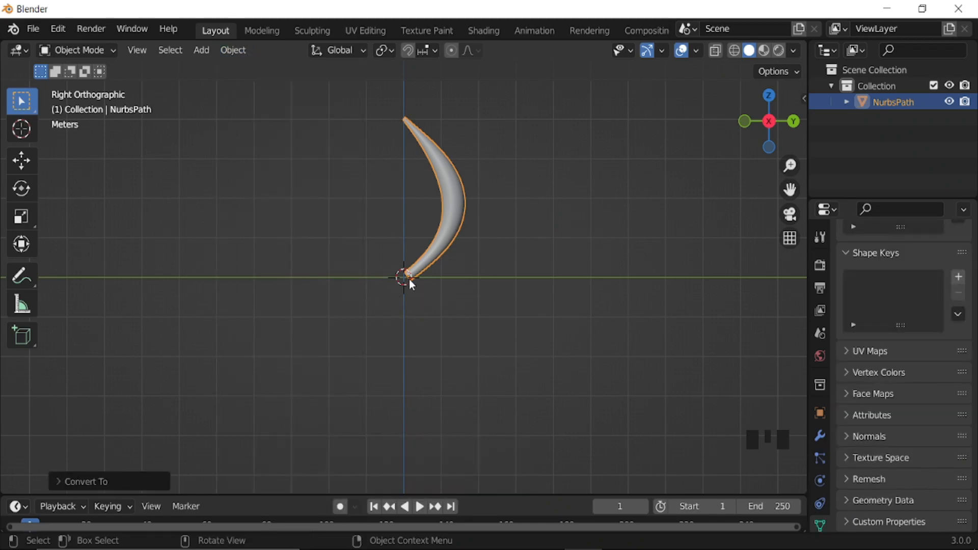
- Select all of the tube's geometry in Edit Mode and set the transform pivot point to the 3D Cursor
key(Tab)
key(a)
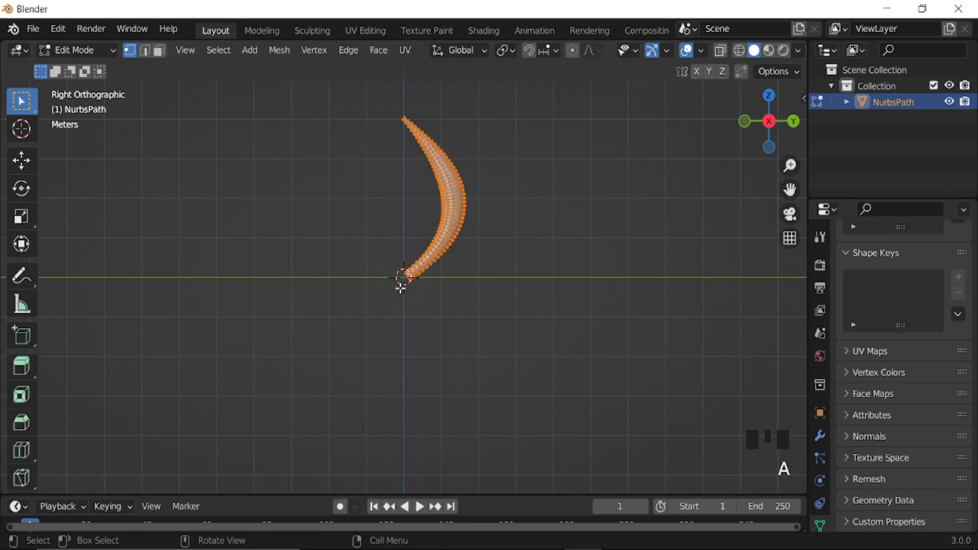
click(508, 52)
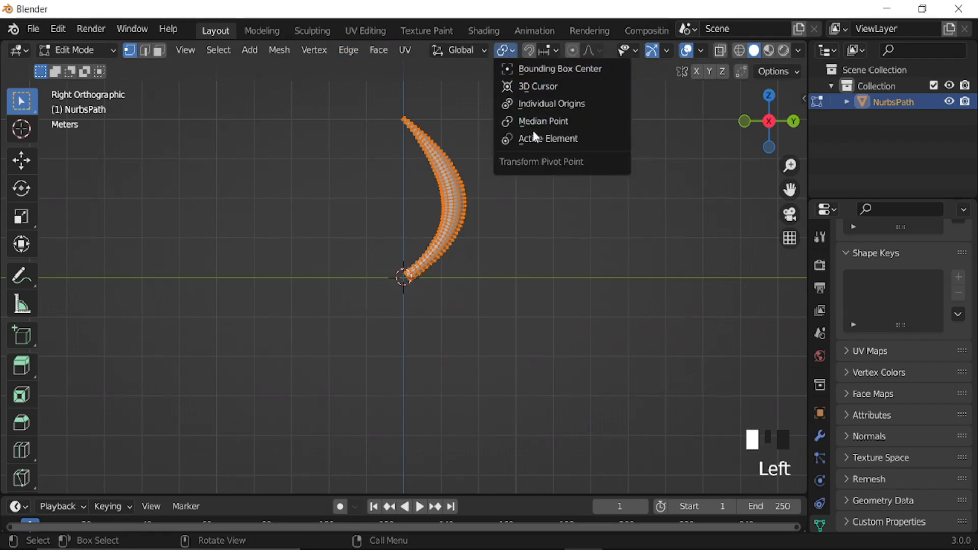
click(525, 87)
- Spin the selected tube around the 3D cursor in 12 steps over 360° with Use Duplicates enabled
click(58, 29)
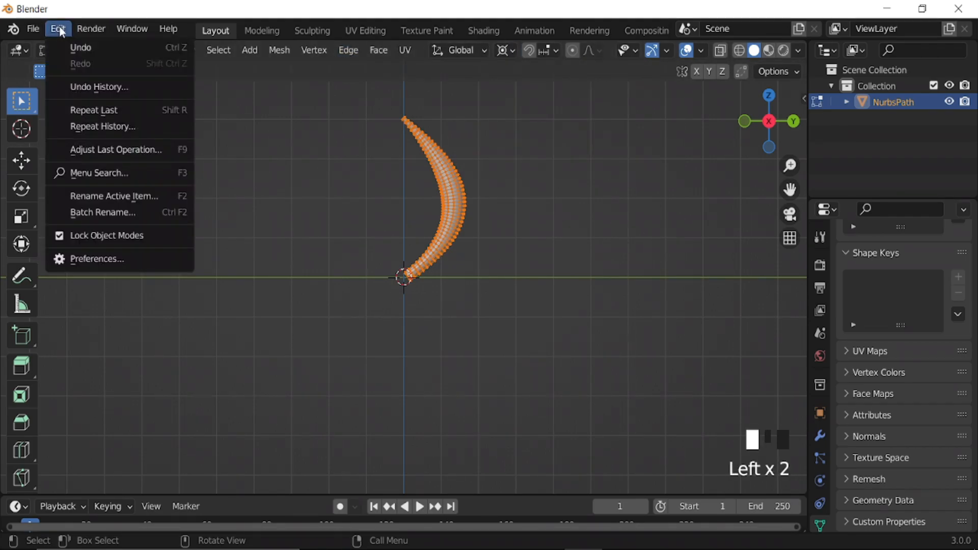
click(109, 173)
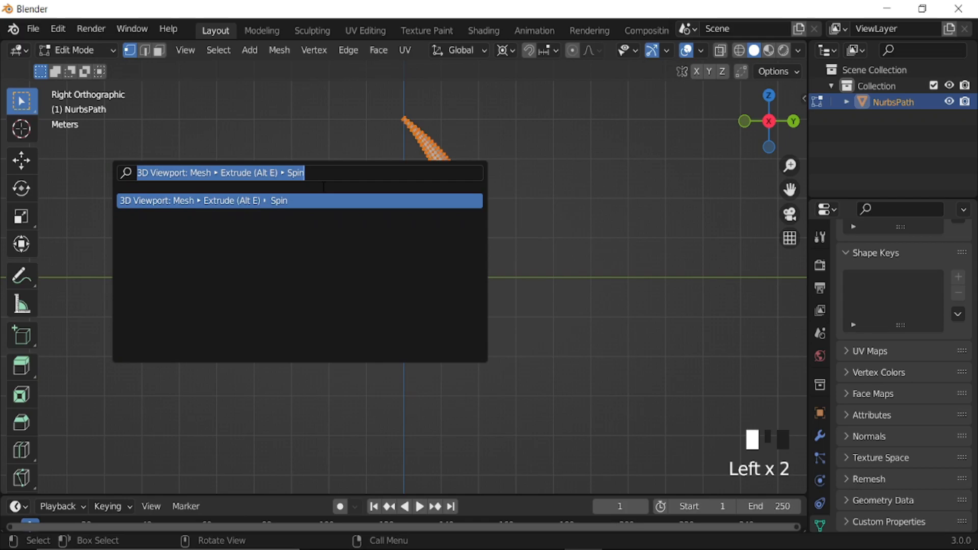
text(spin)
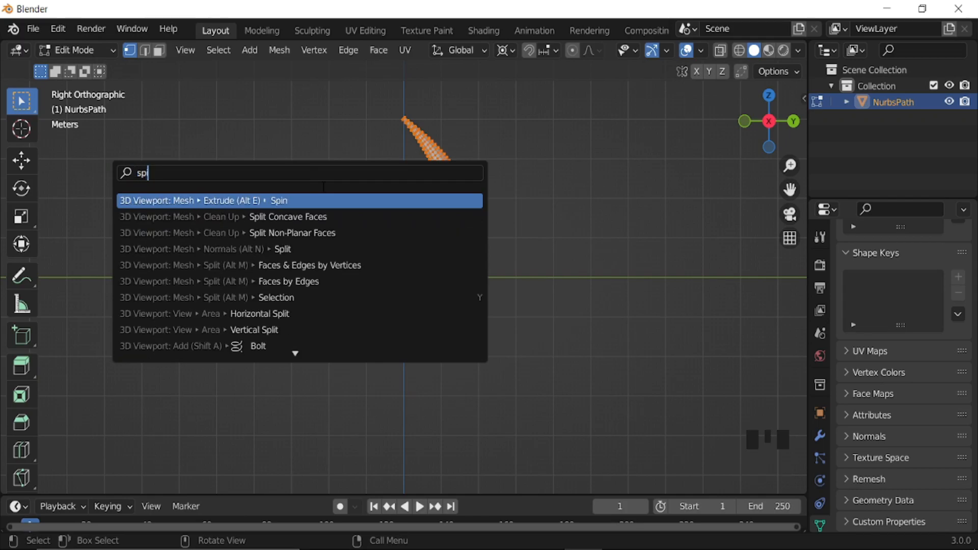
click(304, 200)
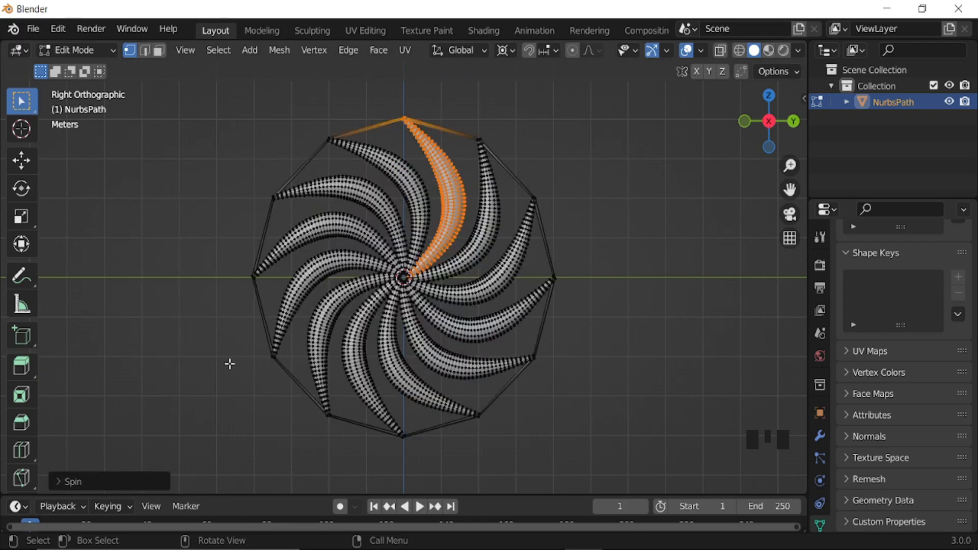
click(98, 483)
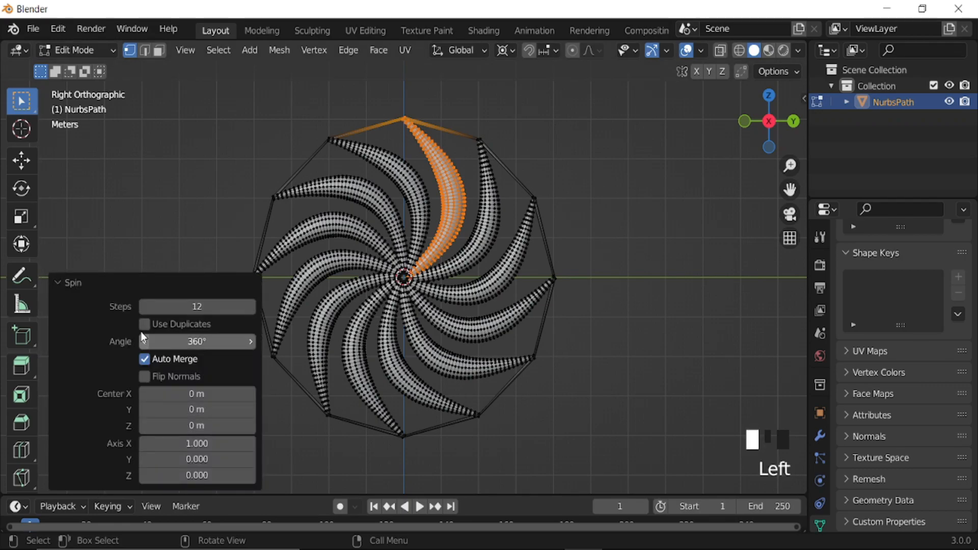
click(145, 325)
click(86, 317)
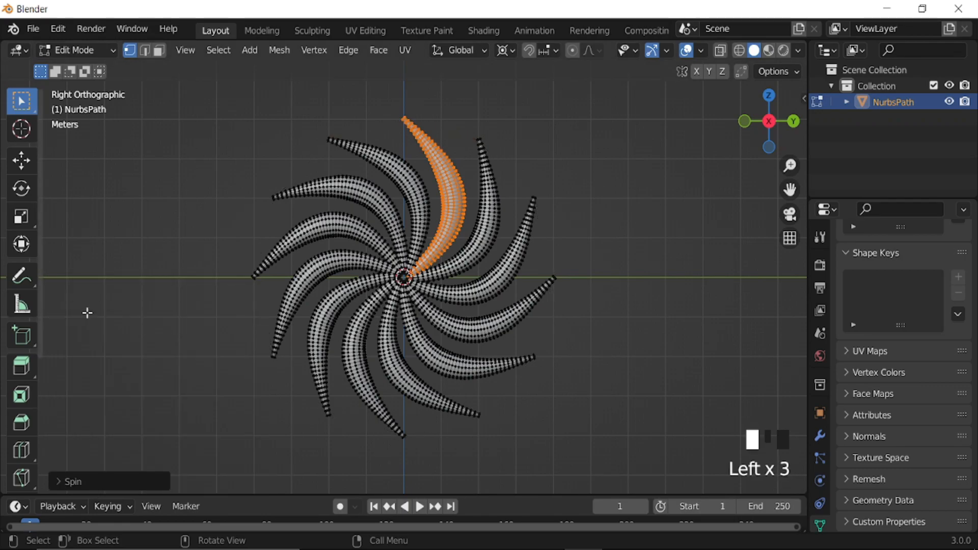
- Check the selected blade for an overlapping copy, delete that duplicate's vertices, and return to Object Mode
key(g)
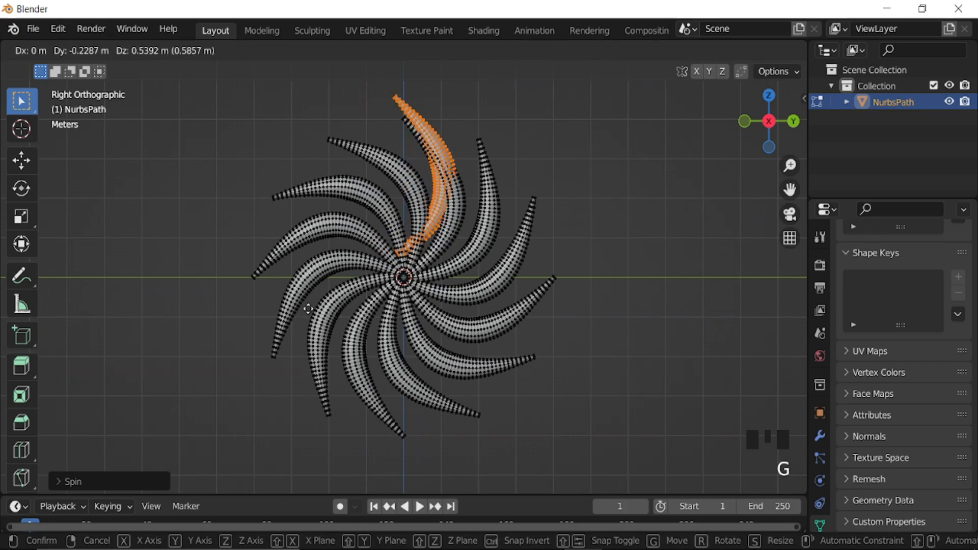
right_click(307, 308)
key(x)
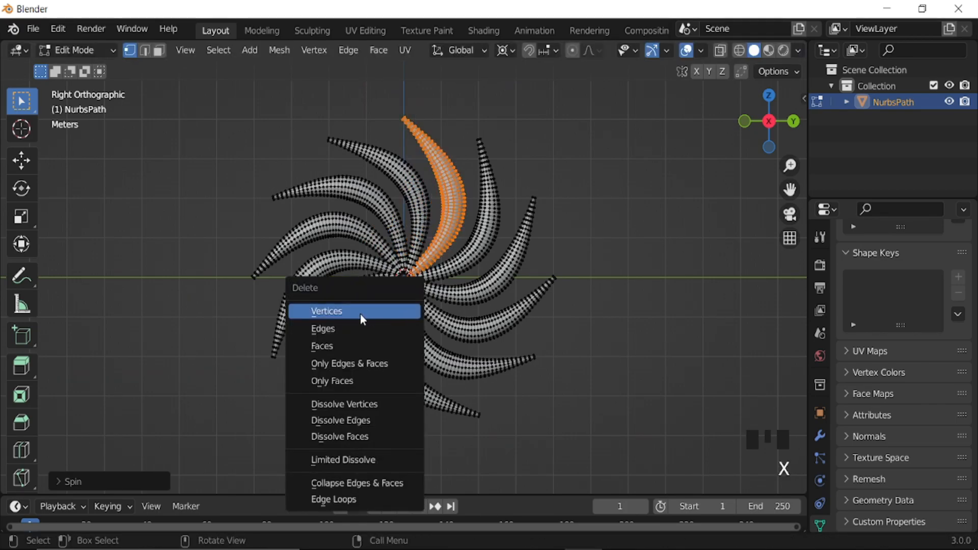
click(362, 316)
key(Tab)
scroll(631, 377, down, 4)
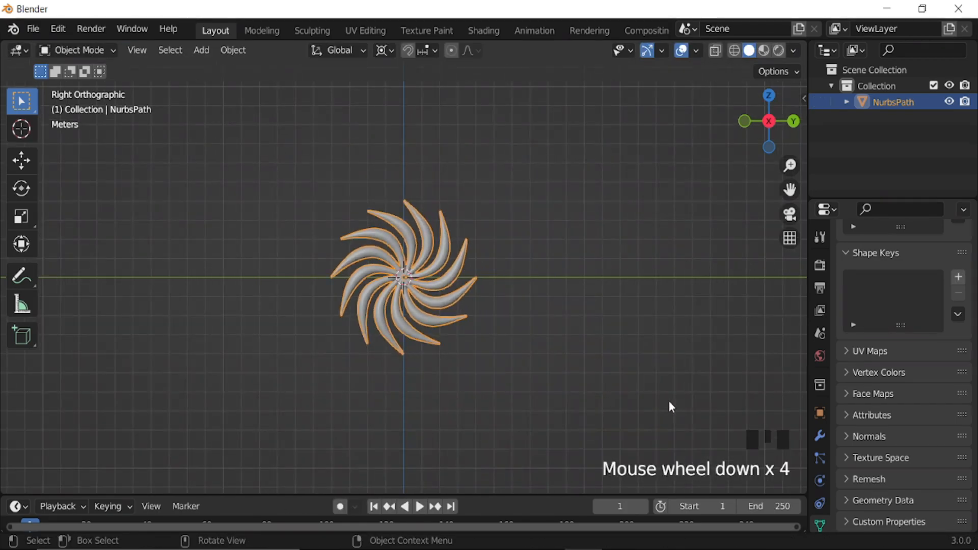
- Add an Array modifier to the pinwheel with a count of 10 and Relative Offset disabled
click(820, 435)
click(864, 262)
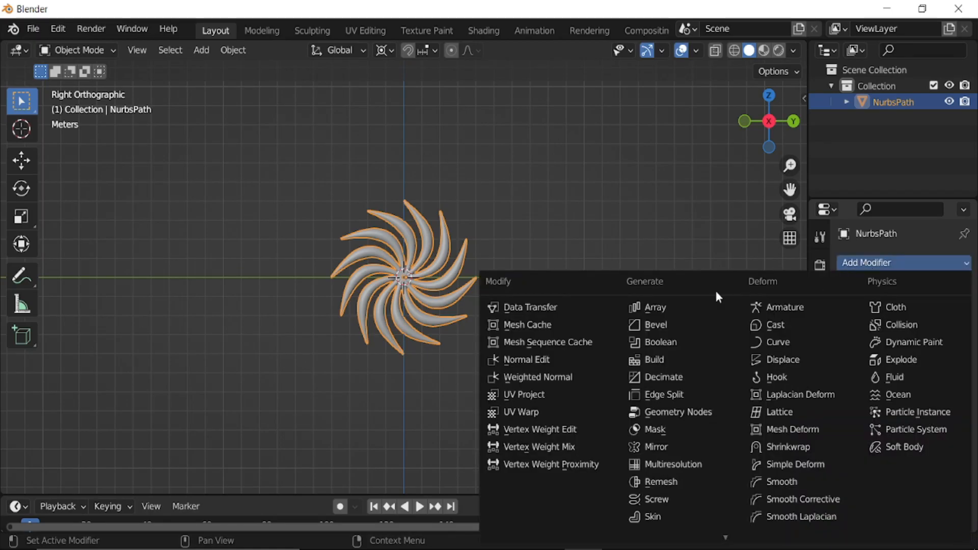
click(689, 305)
click(920, 369)
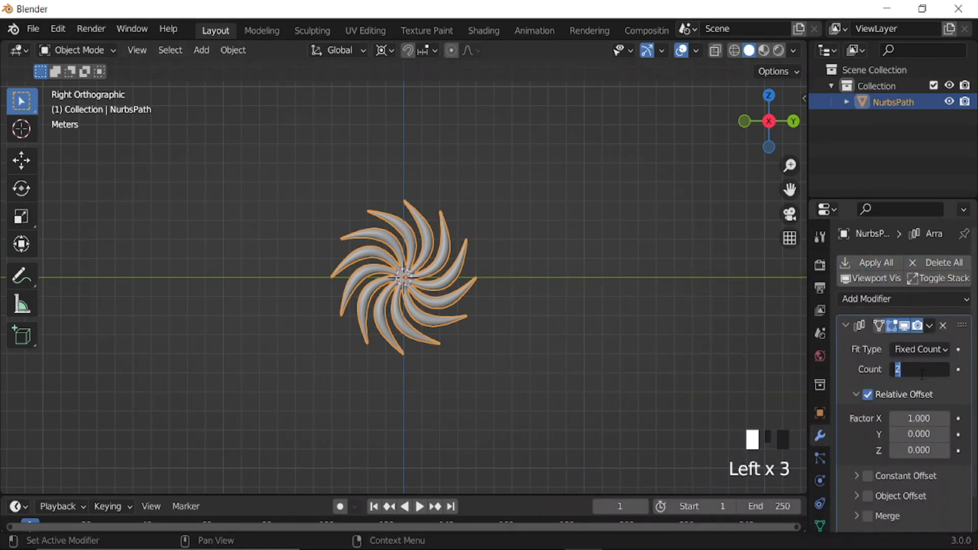
key(Return)
click(867, 396)
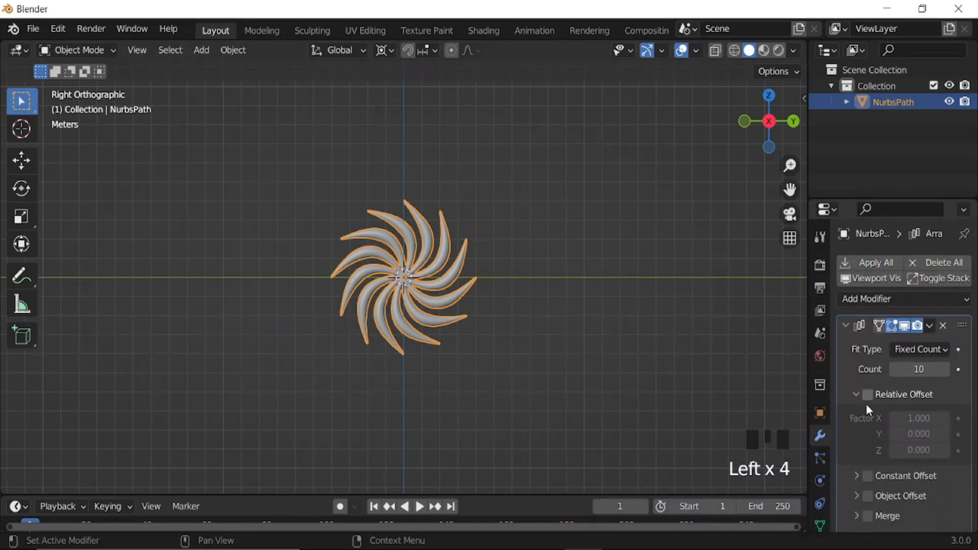
- Add a Plain Axes empty at the centre of the pinwheel
key(shift+a)
mouse_move(563, 381)
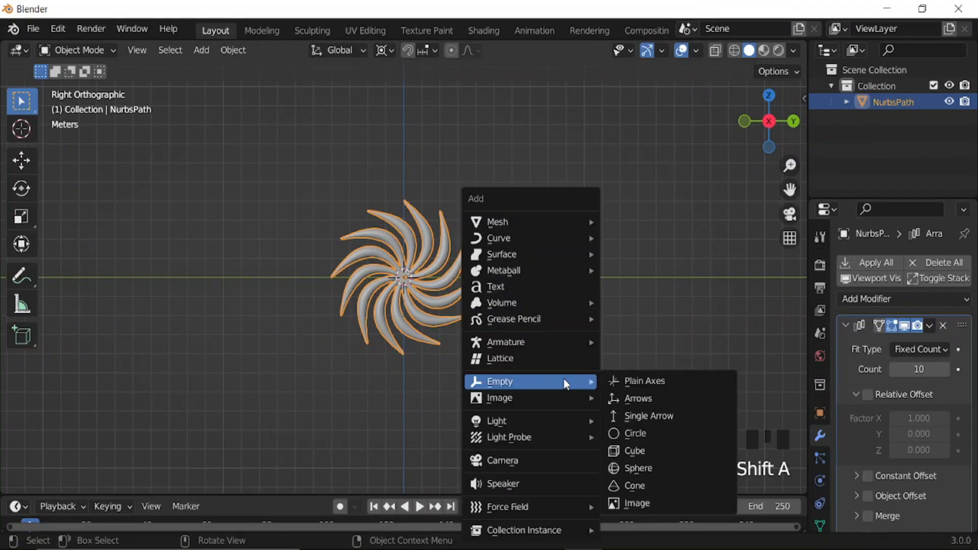
click(641, 384)
- Enable Object Offset in the pinwheel's Array modifier and assign the empty as its offset object
click(444, 283)
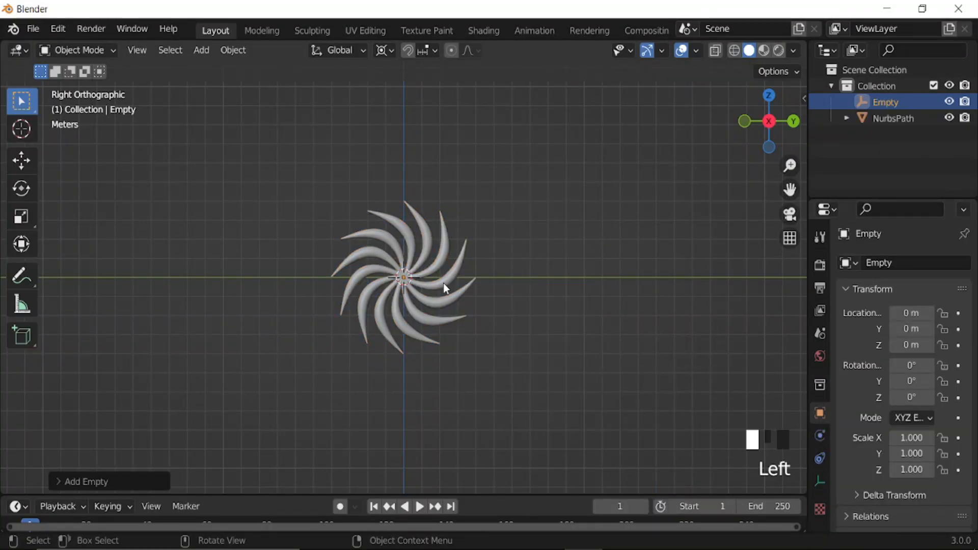
scroll(847, 463, down, 4)
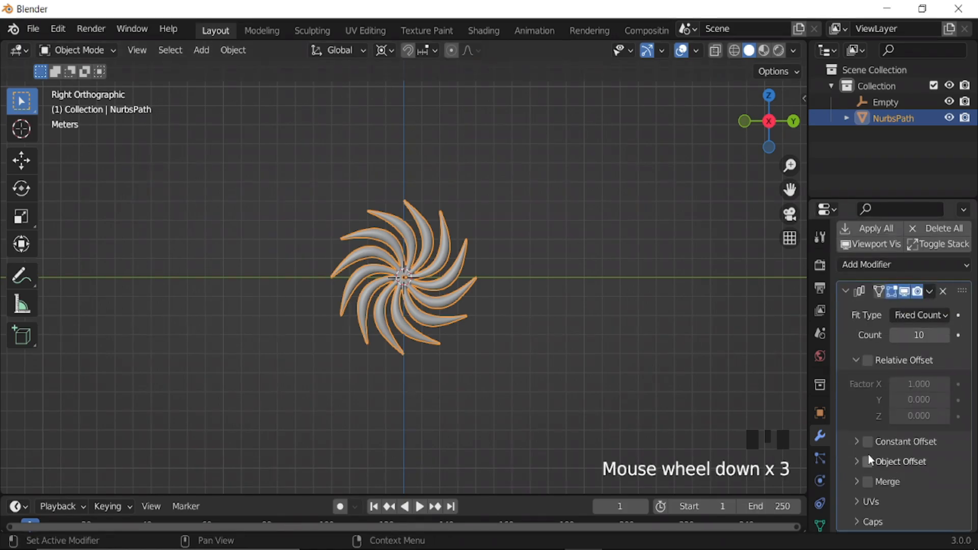
click(867, 462)
click(855, 462)
scroll(883, 450, down, 2)
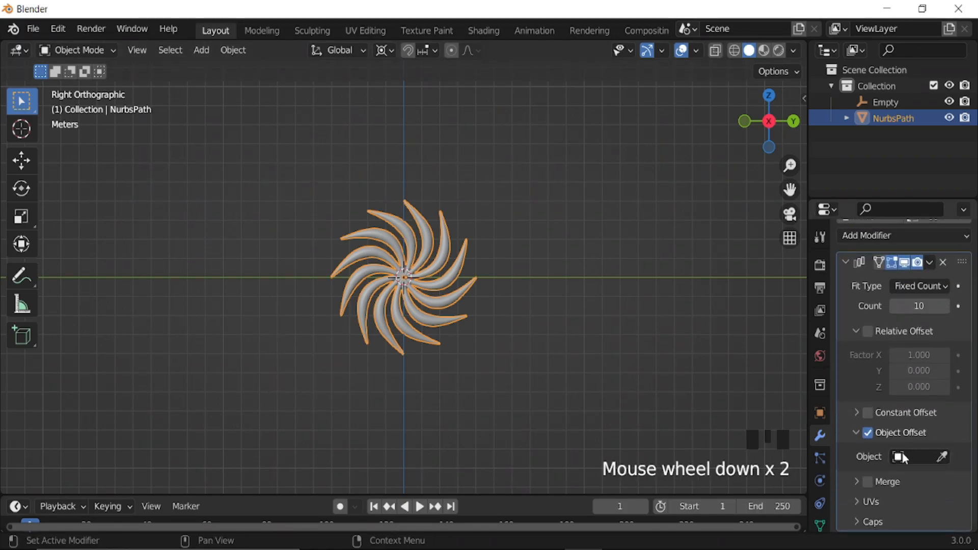
click(912, 456)
click(843, 288)
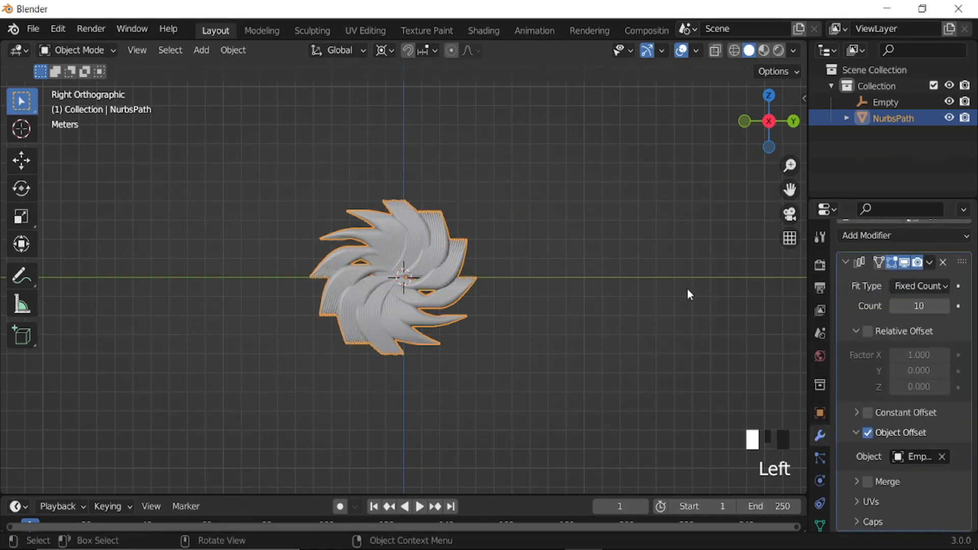
- Move the empty along X to about -1.295 m to spread the arrayed copies backwards
click(875, 102)
middle_drag(369, 342, 483, 377)
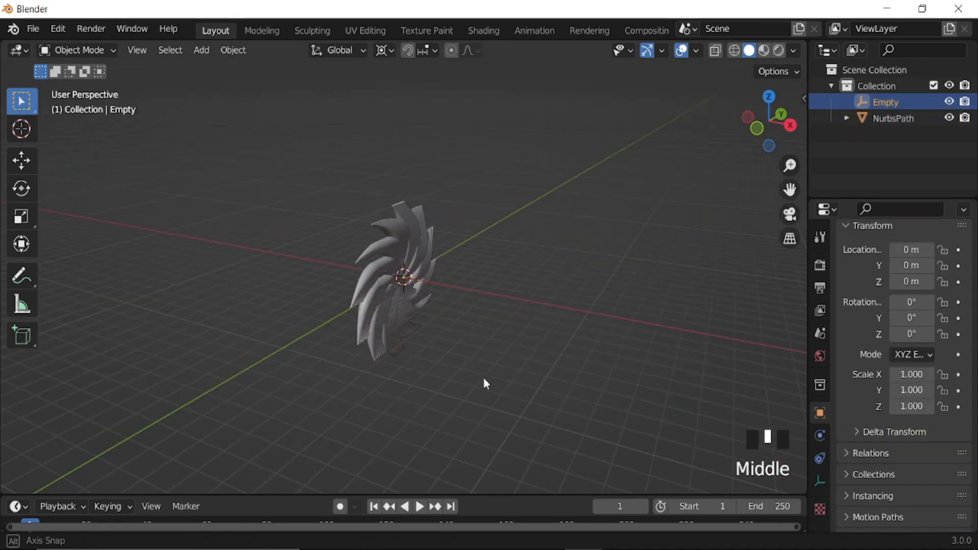
key(g)
key(x)
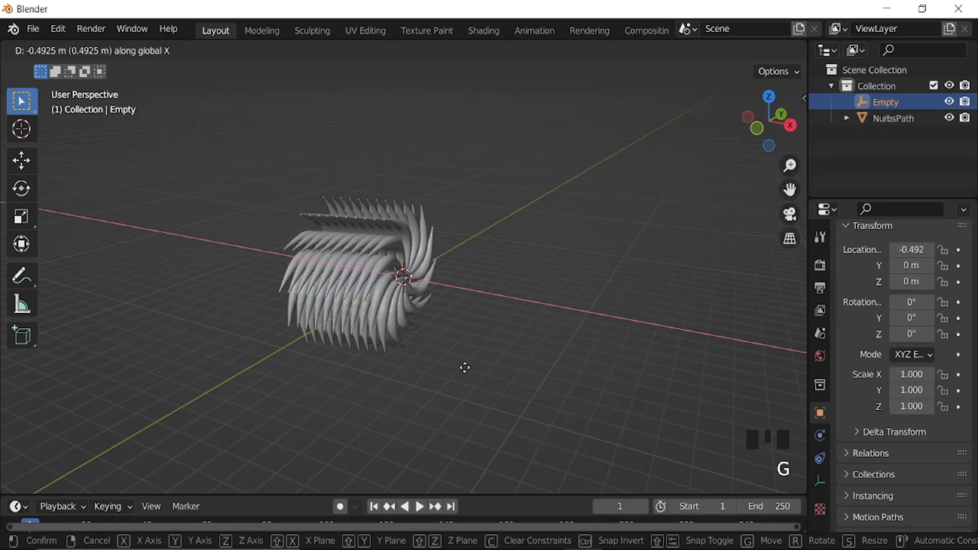
click(465, 370)
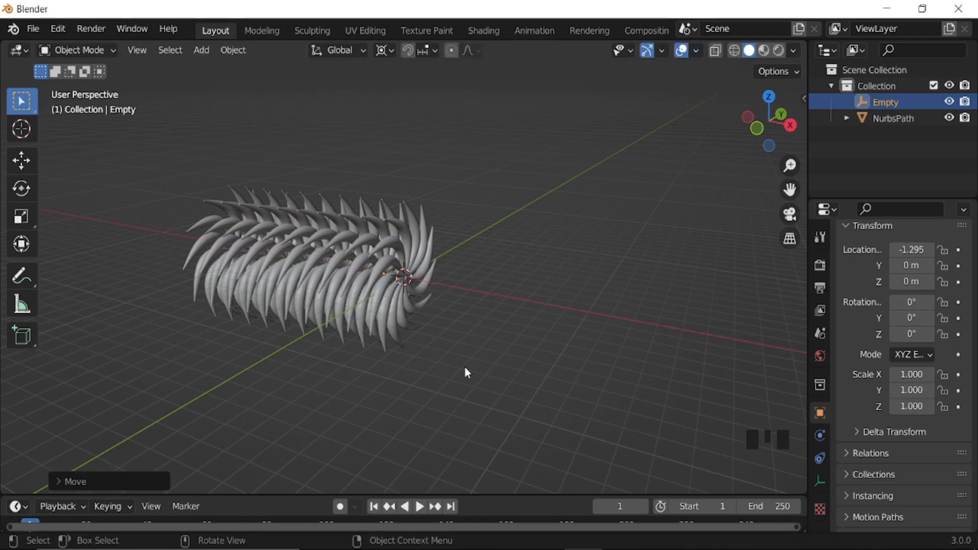
- Add a camera aligned to the right side view and set its focal length to about 59.6 mm
key(KP_3)
key(shift+a)
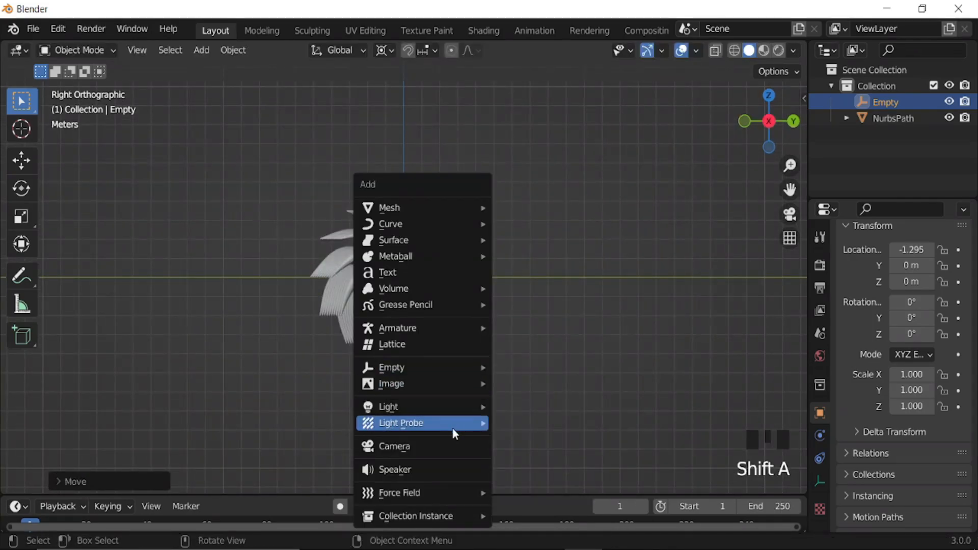
click(452, 446)
key(ctrl+alt+KP_0)
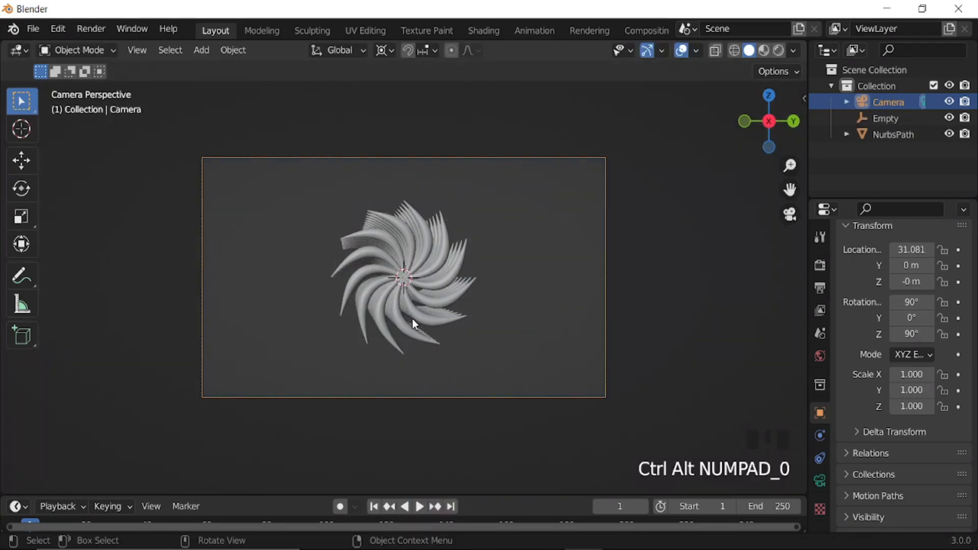
click(820, 480)
shift+drag(918, 289, 927, 289)
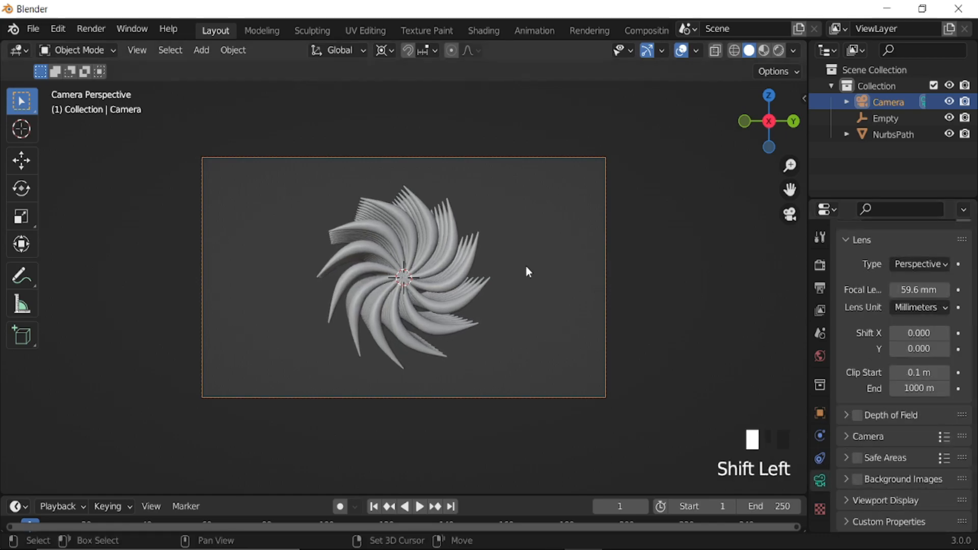
- Enlarge the timeline, display the empty's transform values, and insert a scale keyframe for the empty at frame 1
click(445, 273)
drag(535, 496, 533, 441)
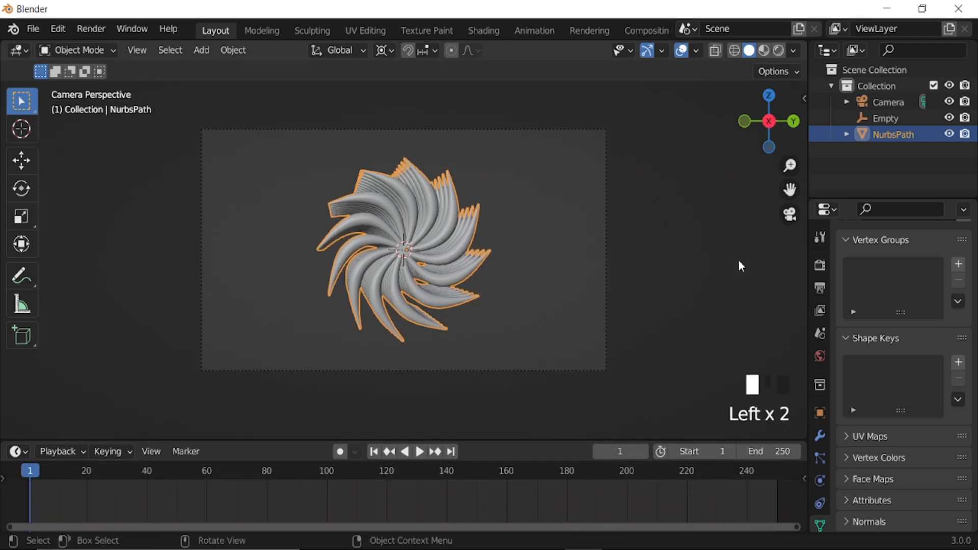
click(886, 121)
click(884, 118)
key(n)
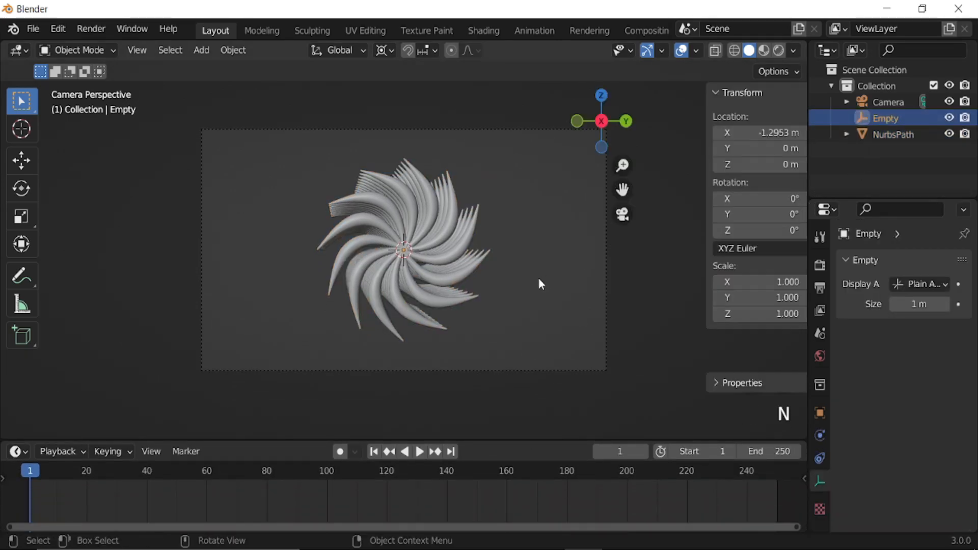
drag(682, 282, 708, 282)
key(ctrl+z)
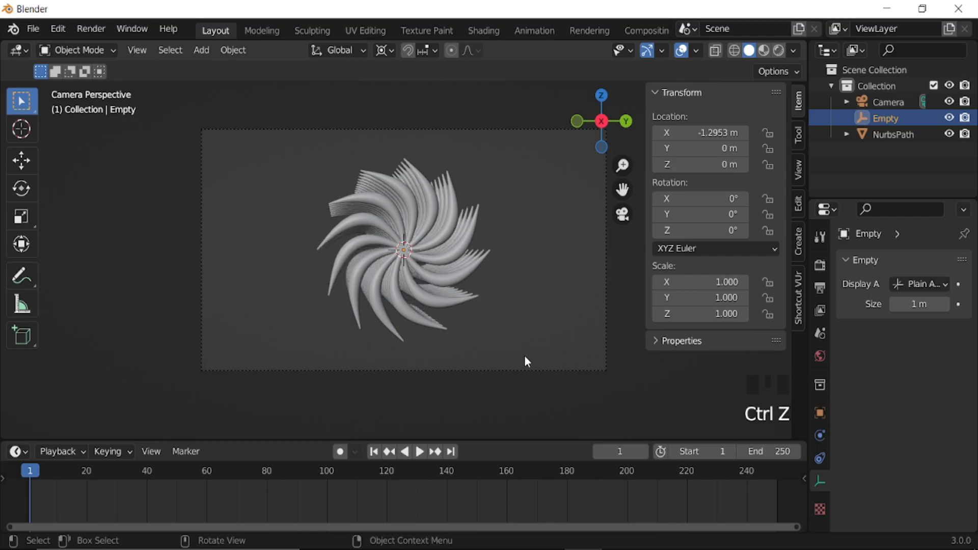
key(i)
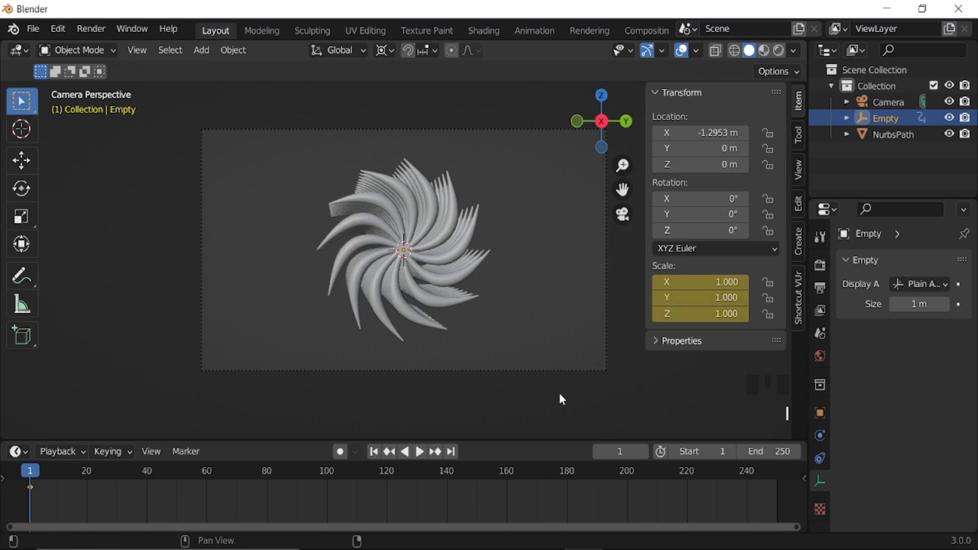
- Go to frame 70, raise the empty's X scale to about 4.25, and insert a scale keyframe
click(633, 451)
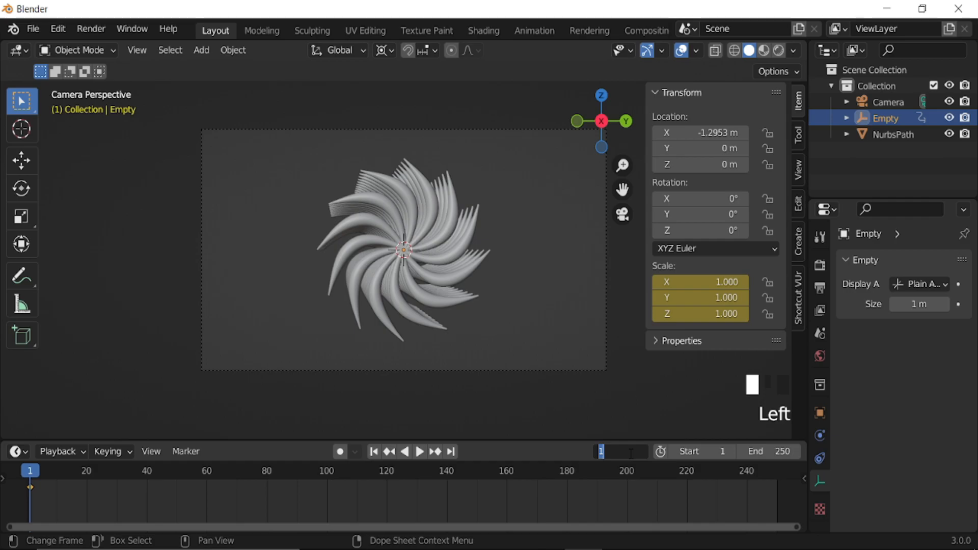
text(70)
key(Return)
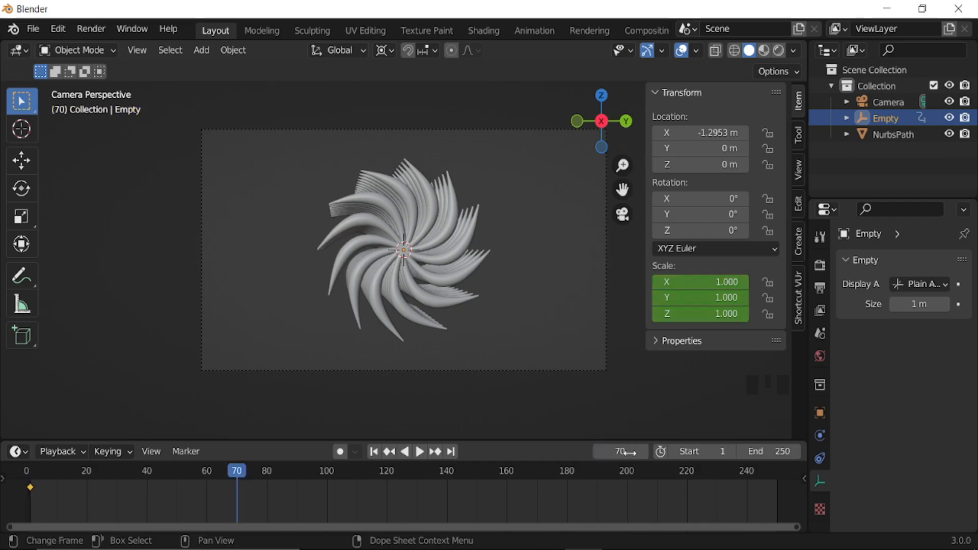
click(703, 281)
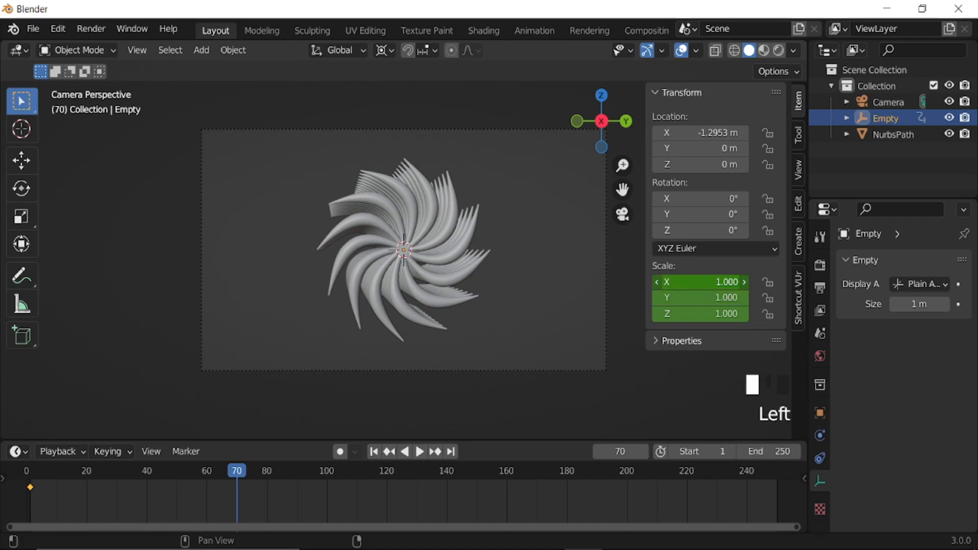
drag(703, 281, 723, 282)
key(i)
- Go to frame 140, lower the empty's X scale to about -1.32, and keyframe it
double_click(621, 449)
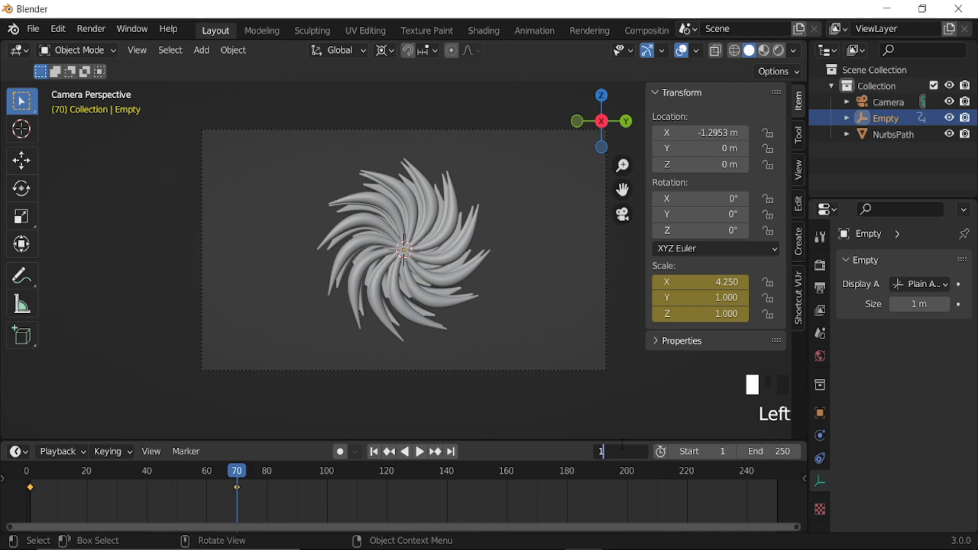
text(140)
key(Return)
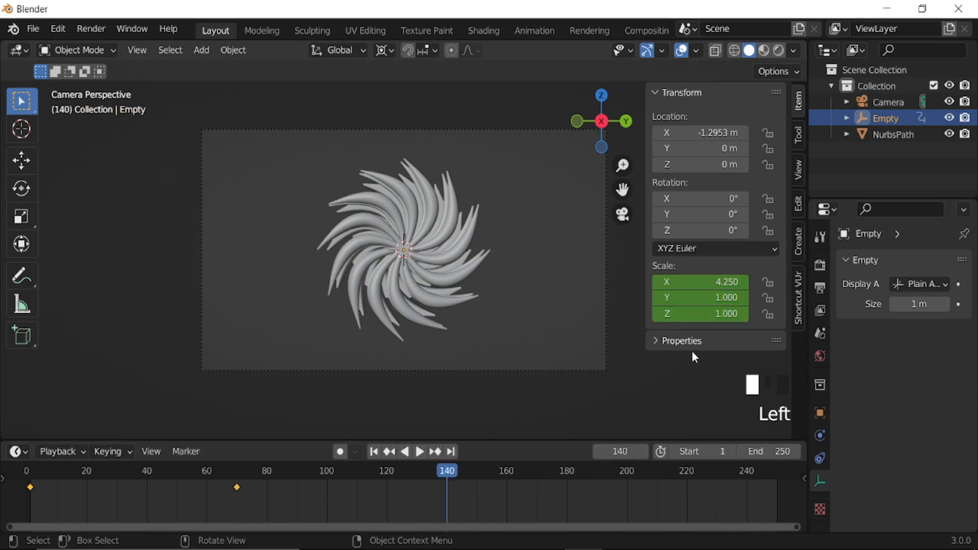
drag(702, 282, 726, 279)
key(i)
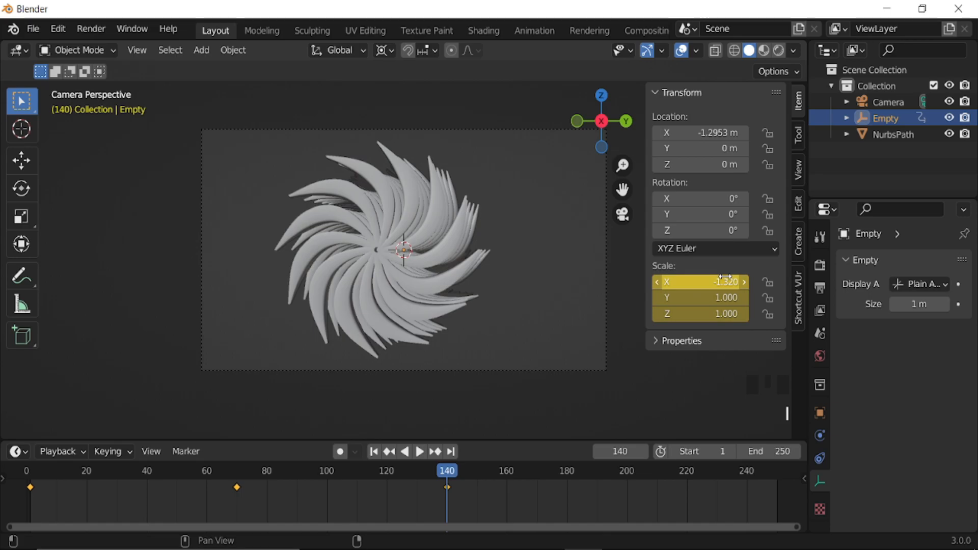
- Go to the last frame, 250, set the empty's X scale to about 1.43, and insert a scale keyframe
click(452, 452)
drag(695, 282, 804, 282)
key(i)
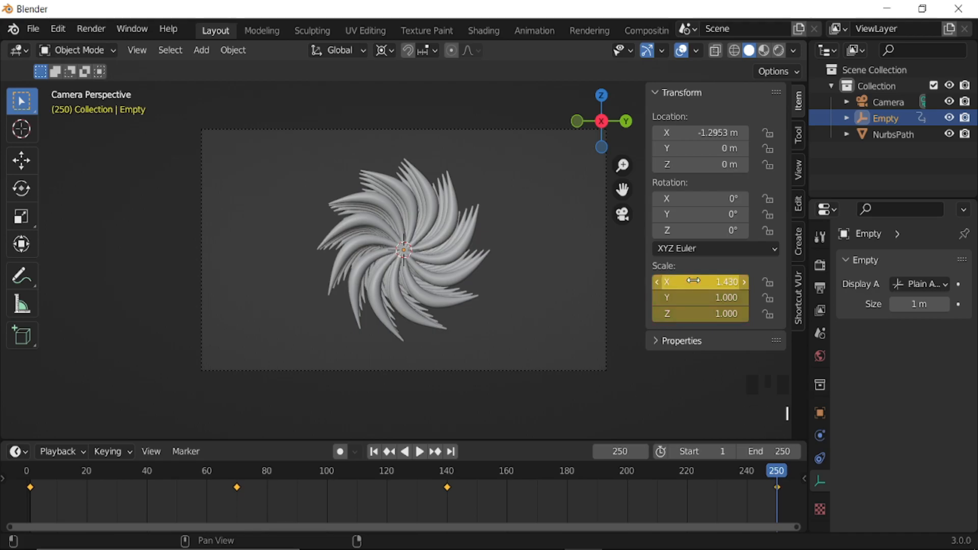
- Return to frame 1, undo a trial X rotation of the empty, and keyframe its rotation at 0°
click(374, 451)
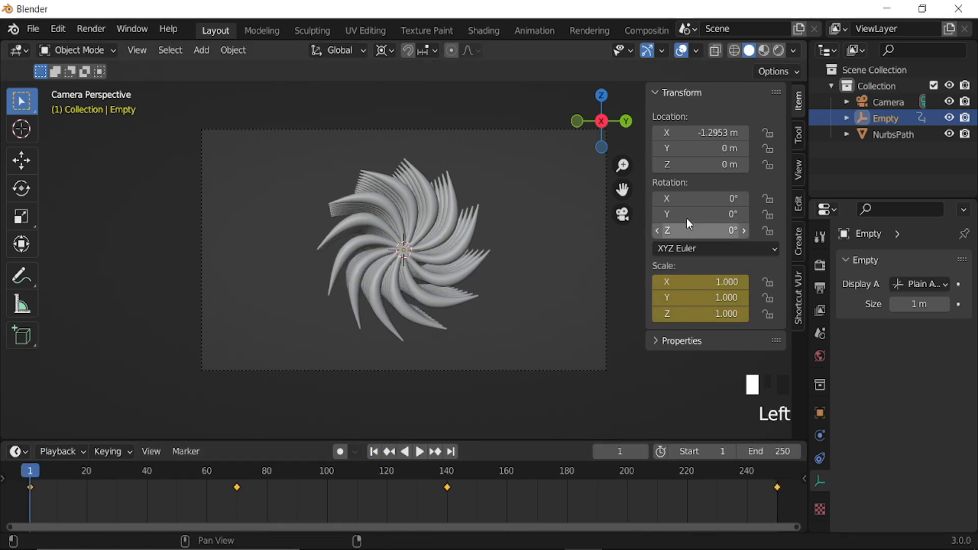
drag(682, 198, 734, 198)
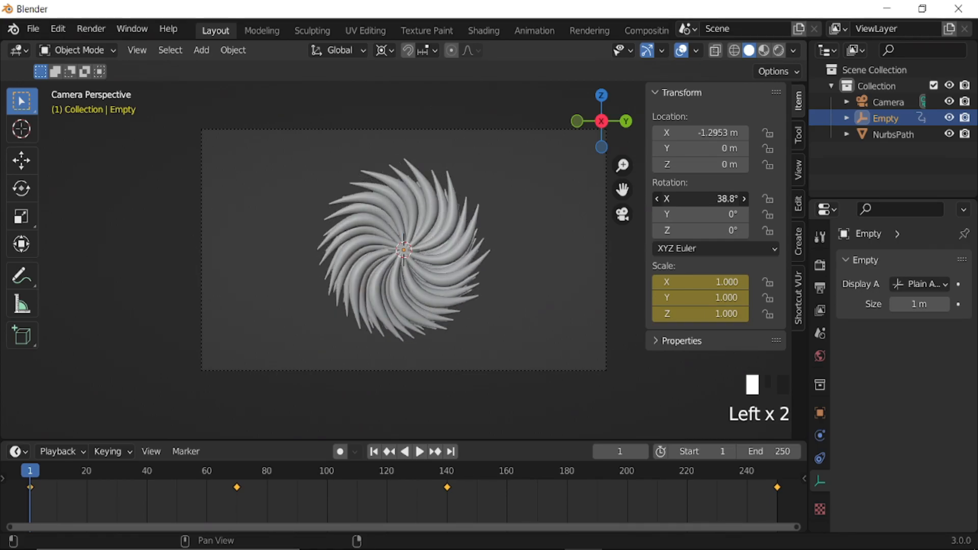
key(ctrl+z)
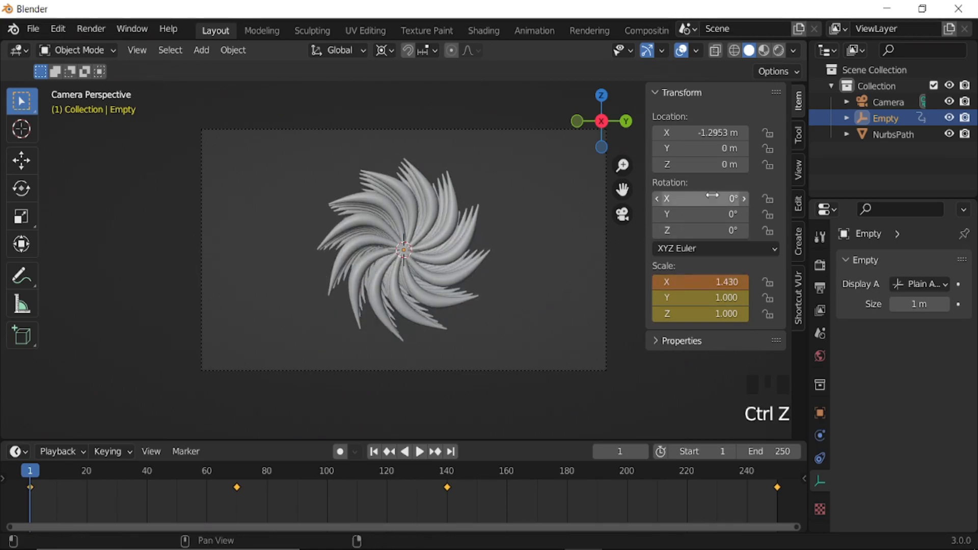
key(i)
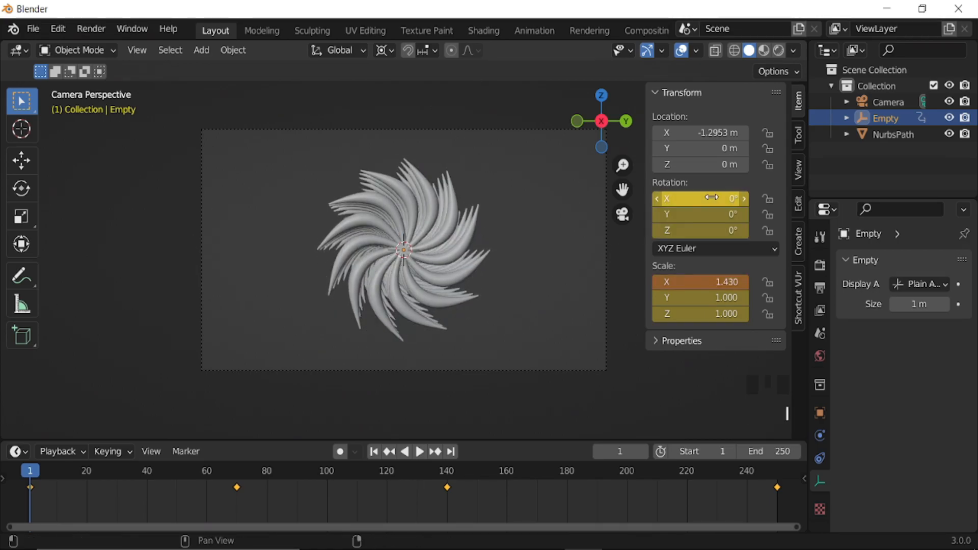
- Keyframe the empty's X rotation at 360° on frame 250, and preview the animation up to frame 70
click(452, 452)
double_click(694, 198)
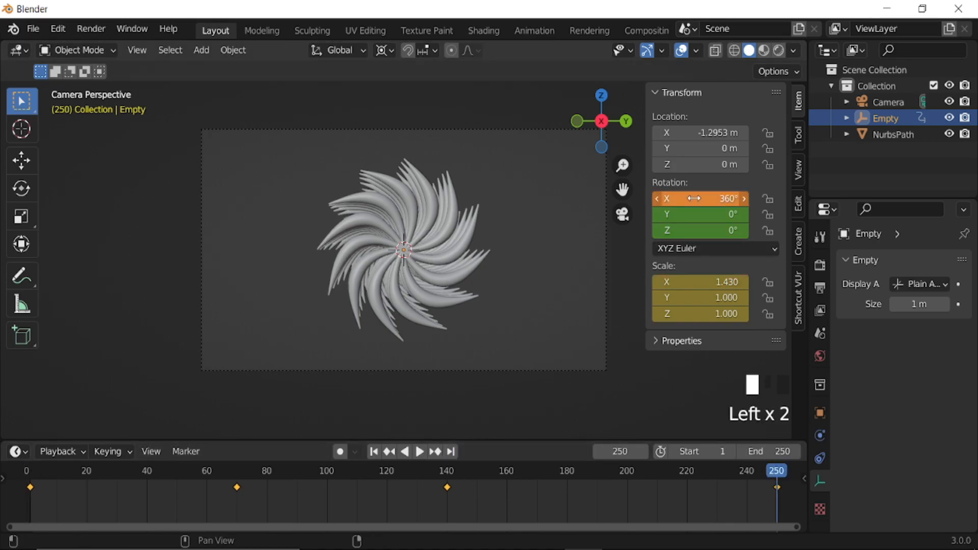
key(i)
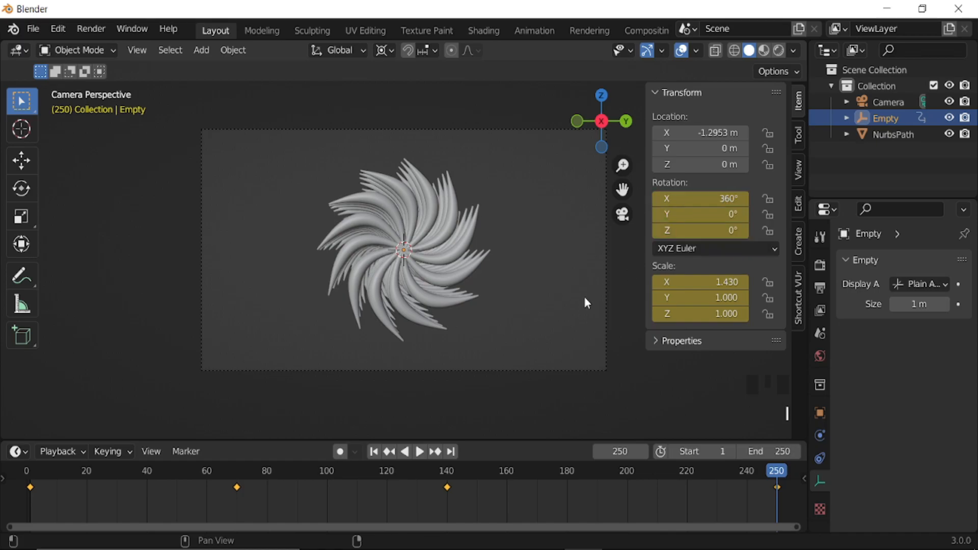
key(space)
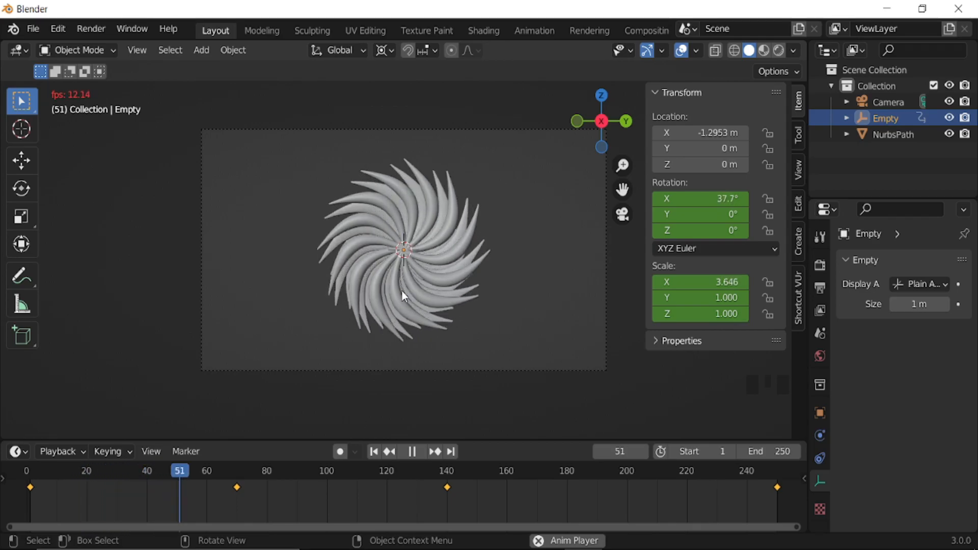
key(space)
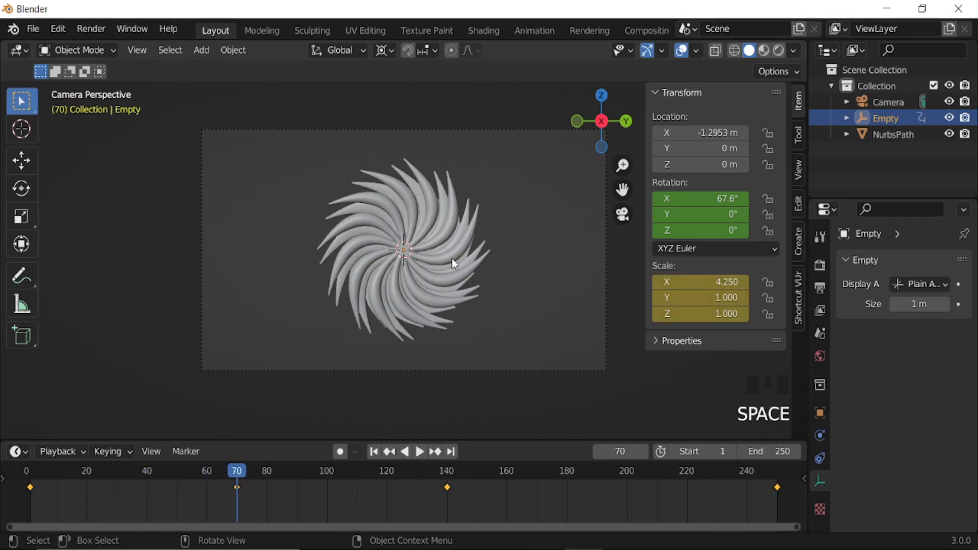
- Select the pinwheel mesh, collapse its Array modifier, and add a Simple Deform modifier
click(453, 263)
click(819, 436)
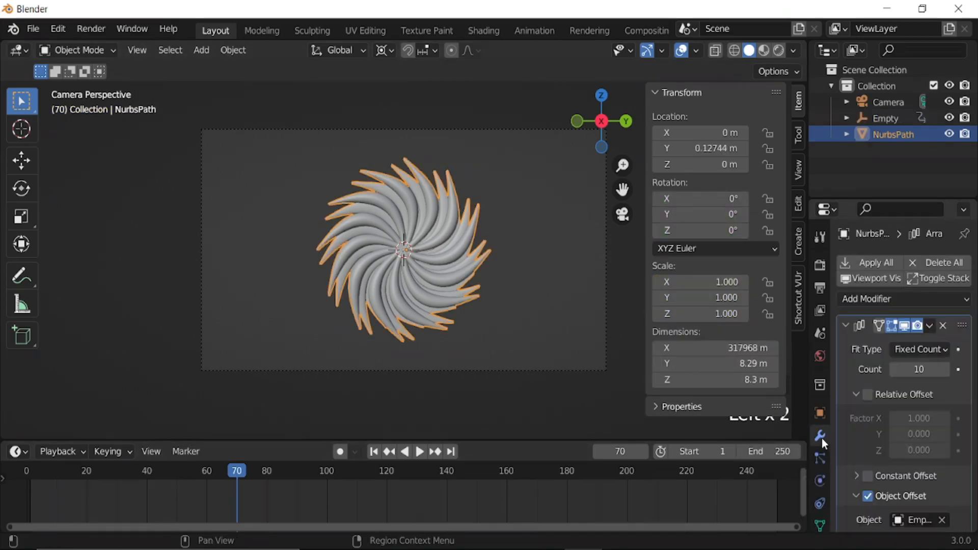
click(845, 325)
click(866, 300)
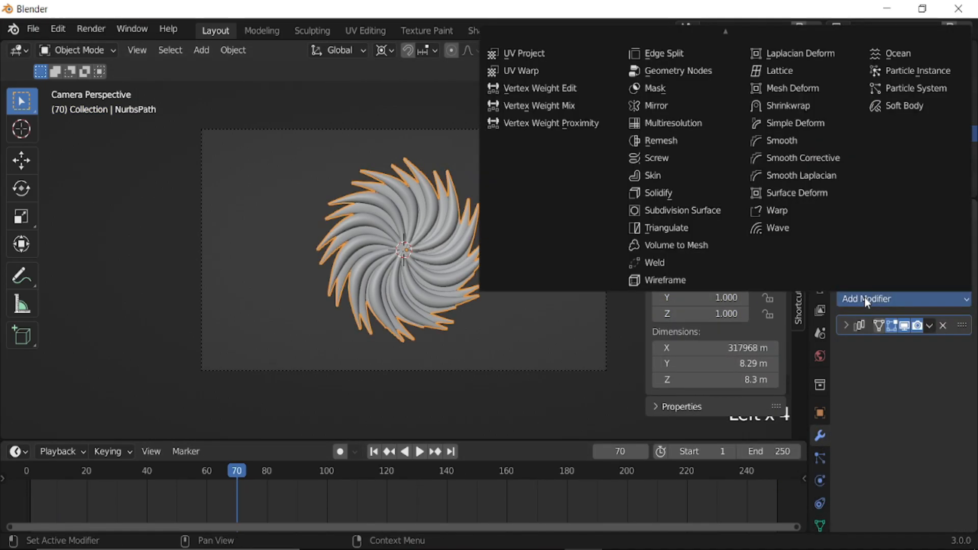
click(779, 124)
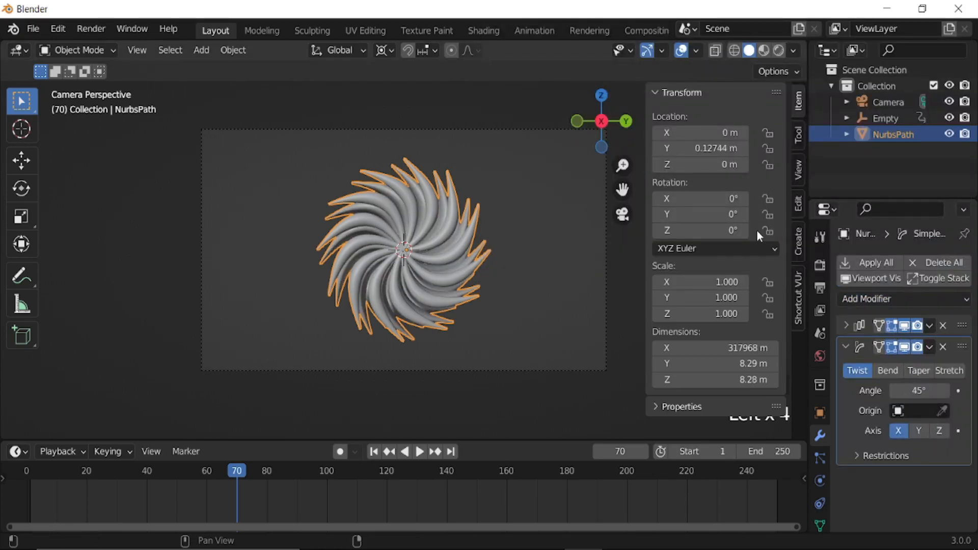
- Try the Z and Y axes for the Simple Deform twist, return to X, and set the angle to about 53.2°
click(935, 431)
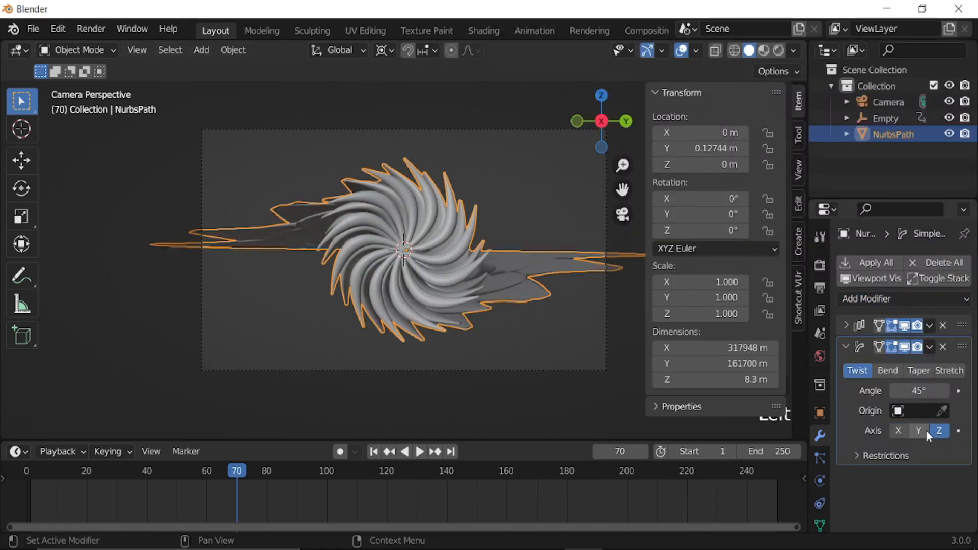
click(918, 431)
click(897, 431)
click(915, 391)
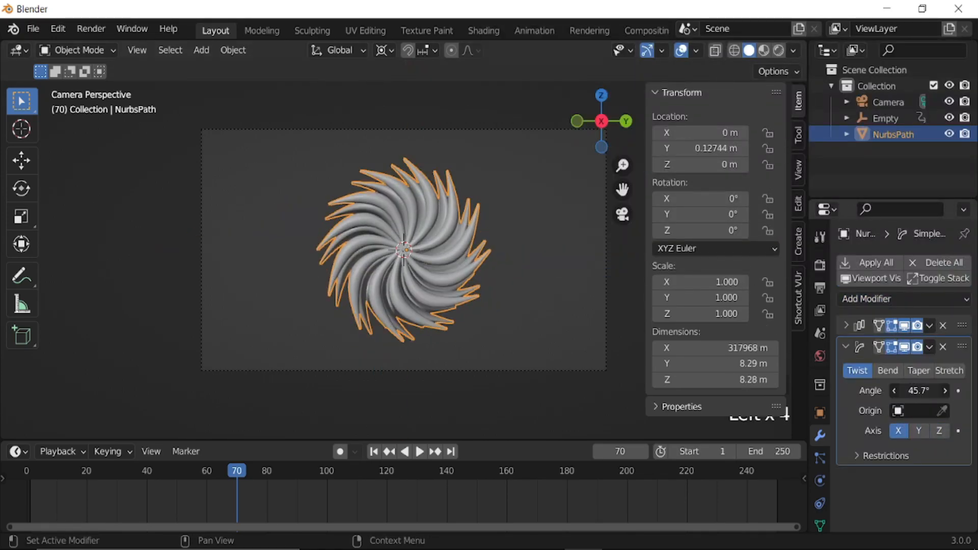
drag(917, 390, 920, 391)
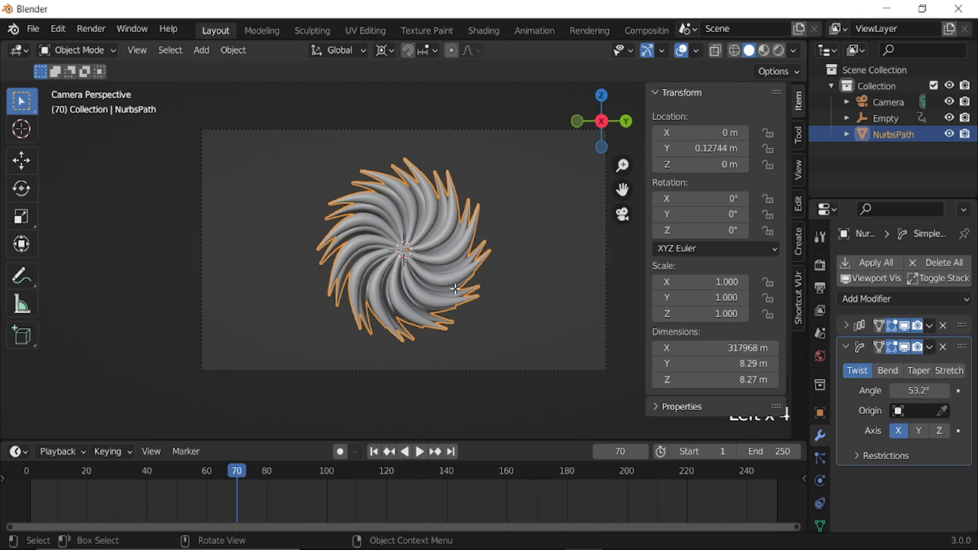
- Enter Edit Mode on the pinwheel, hide its Array modifier in the viewport, and switch to face selection
key(Tab)
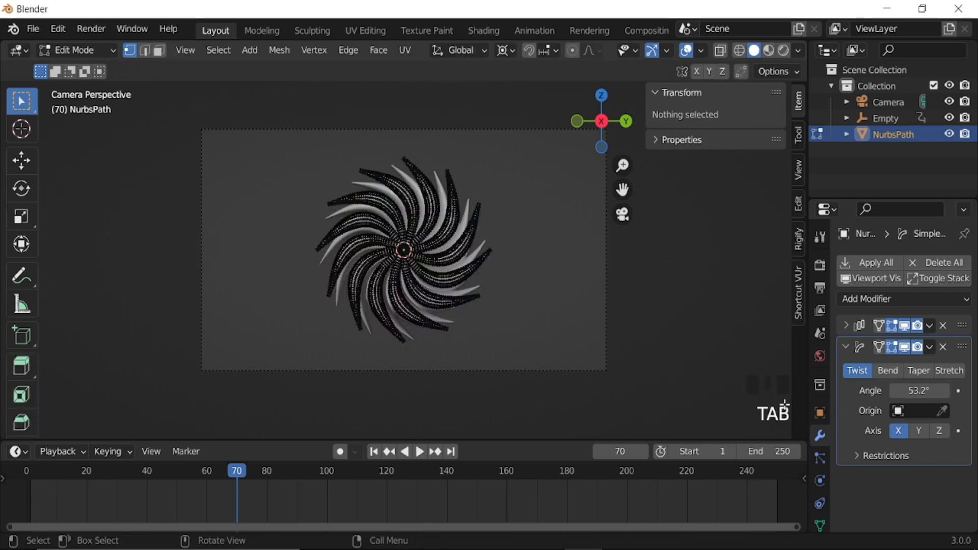
click(904, 326)
scroll(468, 269, up, 6)
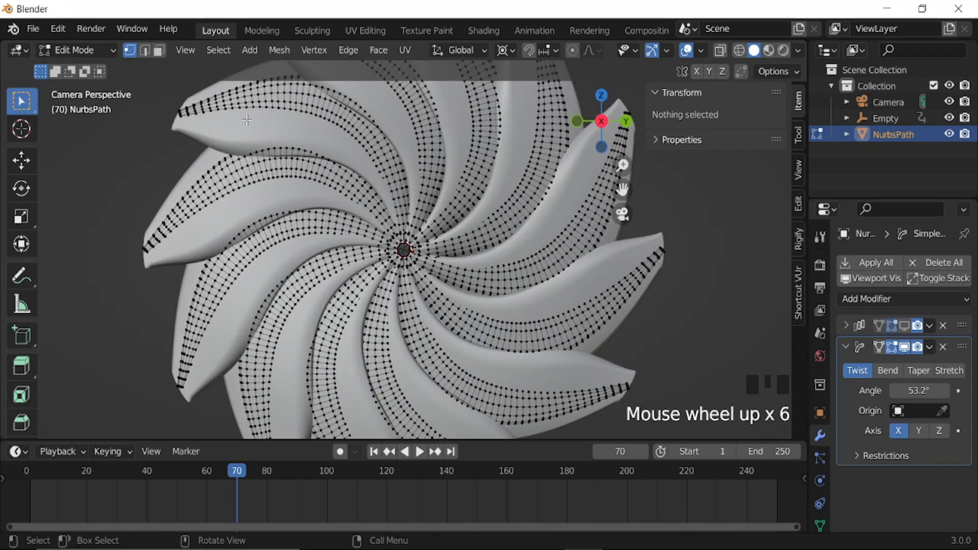
click(159, 50)
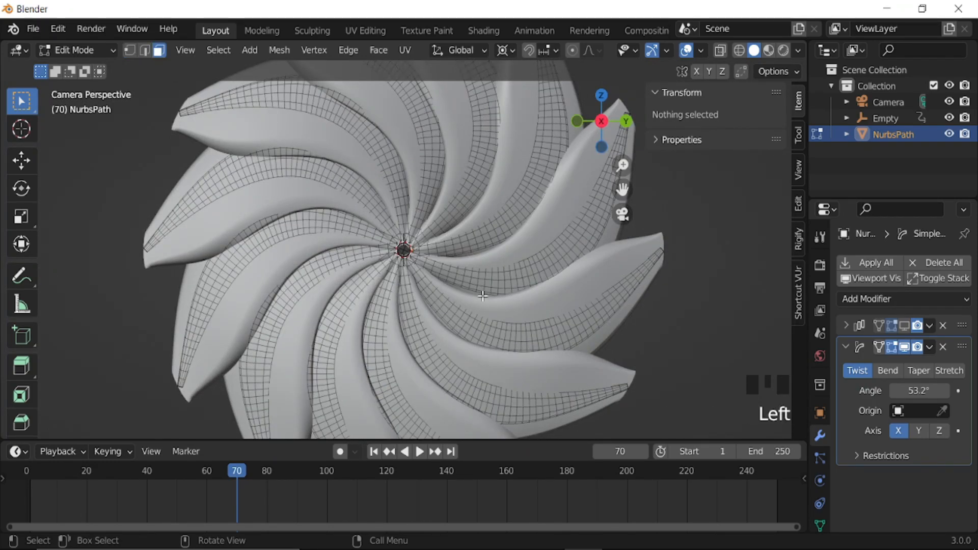
- Select the lengthwise face loop running along the middle of every pinwheel arm
scroll(482, 295, up, 2)
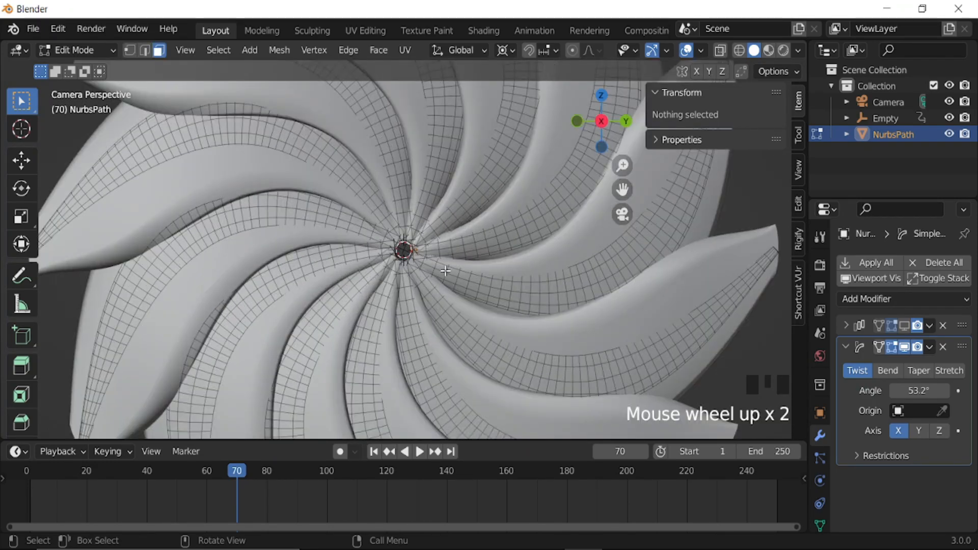
click(446, 271)
double_click(457, 271)
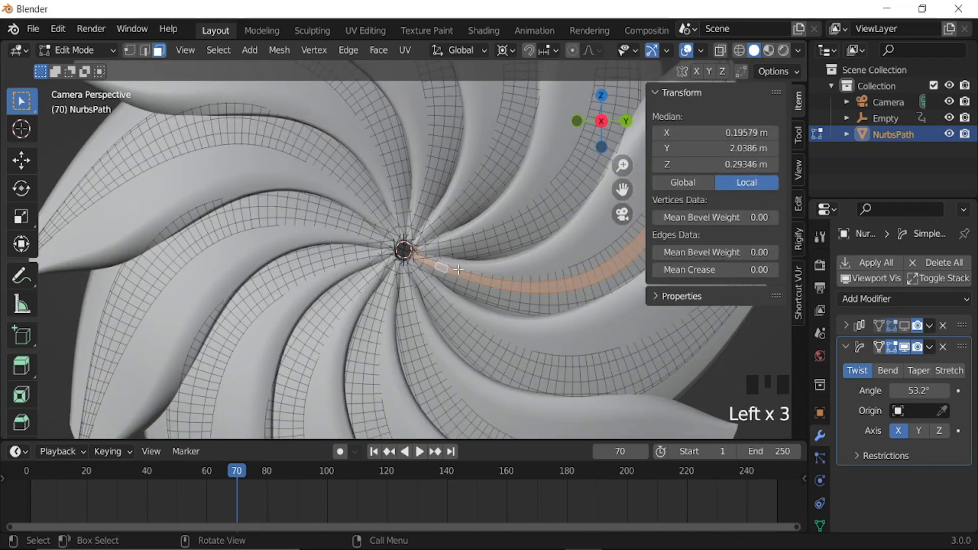
shift+double_click(451, 245)
shift+double_click(441, 222)
shift+double_click(421, 207)
shift+double_click(399, 207)
shift+double_click(359, 289)
shift+double_click(435, 294)
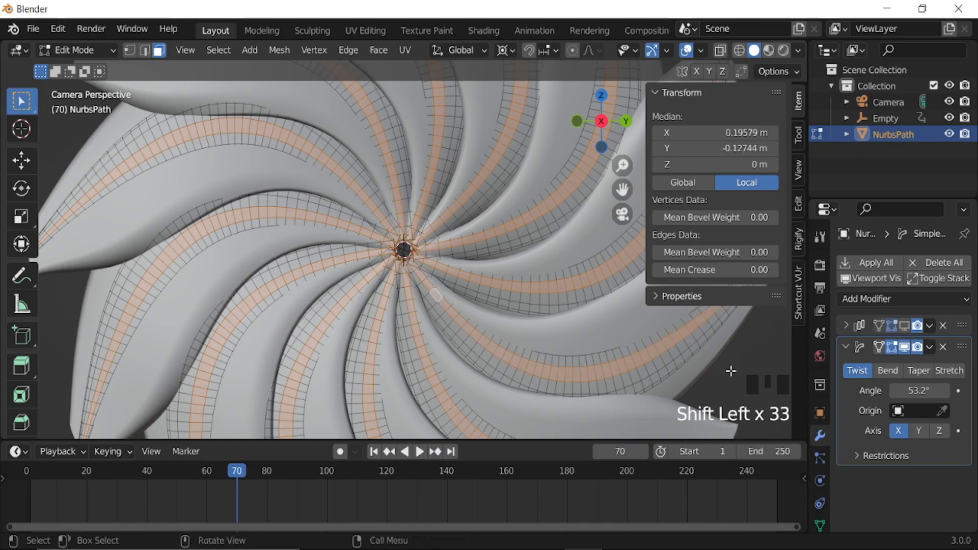
- Add a second material slot to the pinwheel and create a new material in it
scroll(840, 457, down, 4)
scroll(819, 491, down, 8)
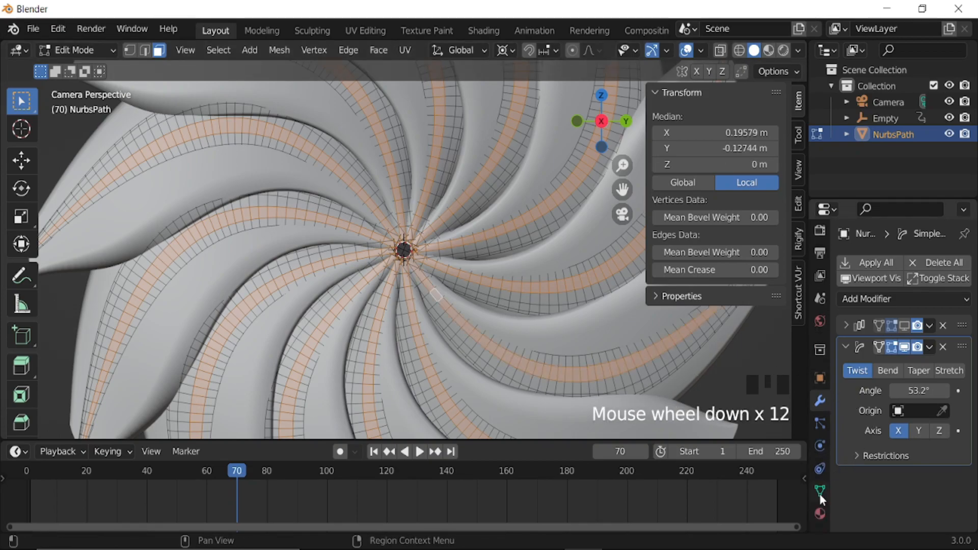
click(819, 513)
click(887, 334)
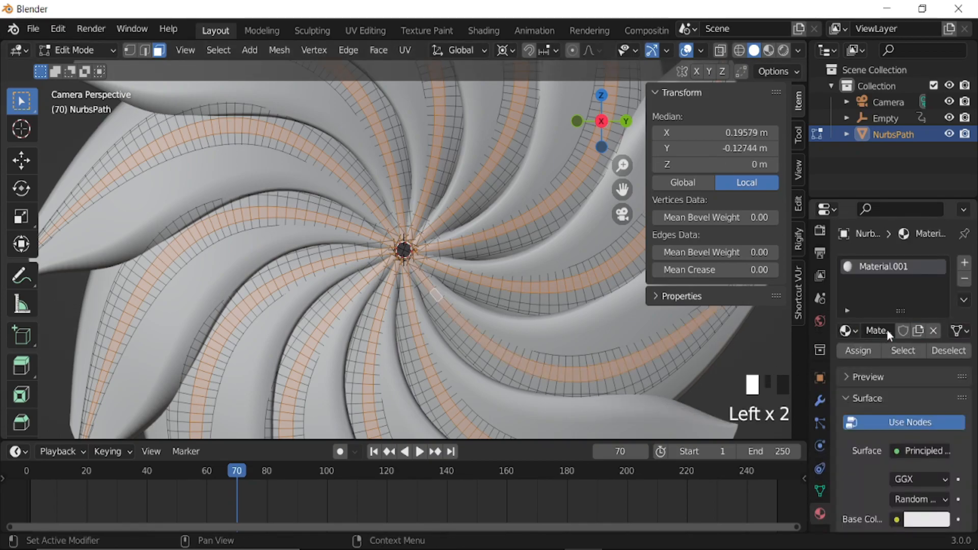
click(963, 264)
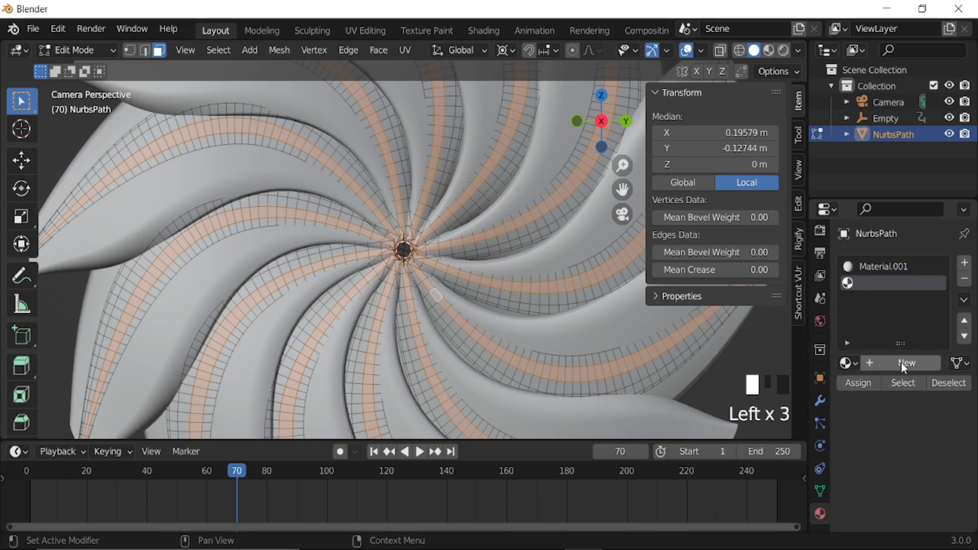
click(900, 362)
- Change the new material's surface to Emission with an orange-yellow colour and a strength of 10
scroll(896, 422, down, 3)
click(920, 406)
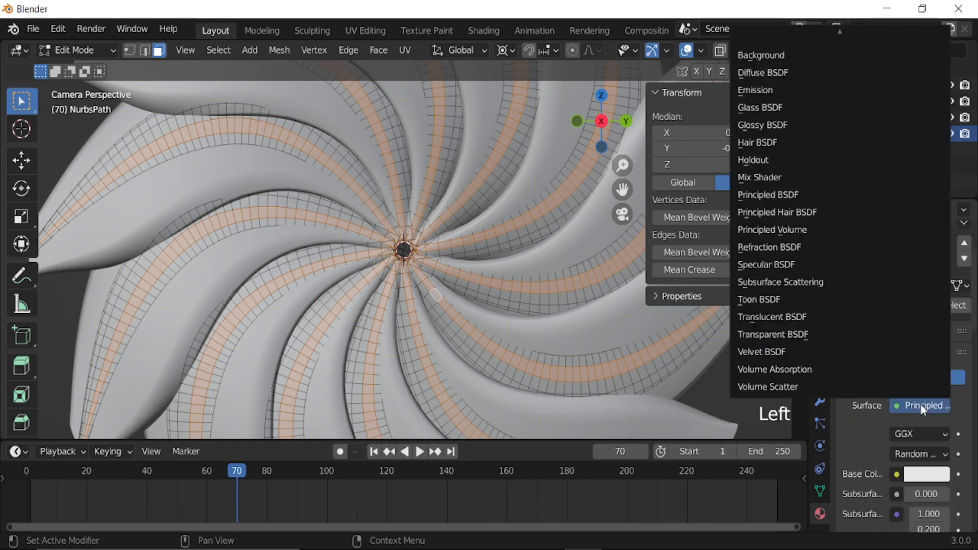
click(794, 90)
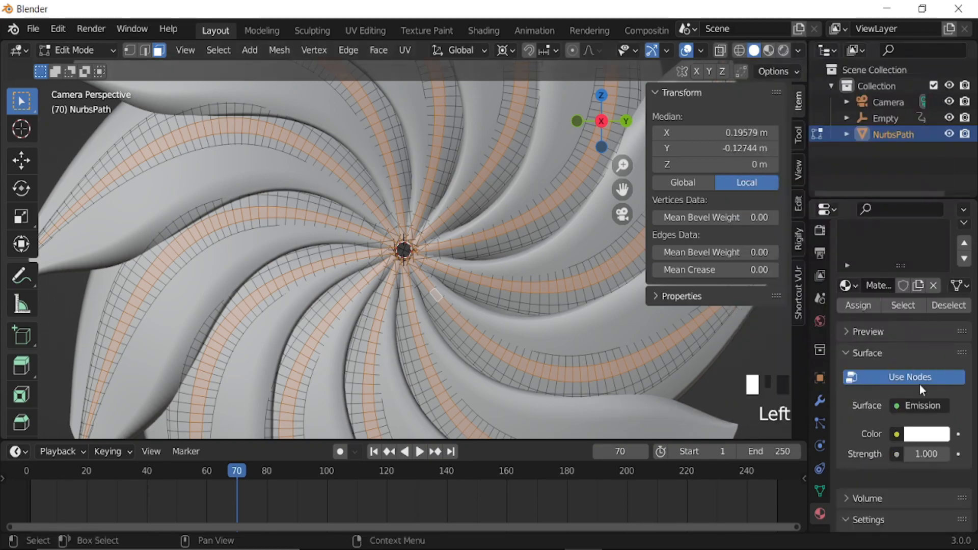
click(916, 434)
click(837, 307)
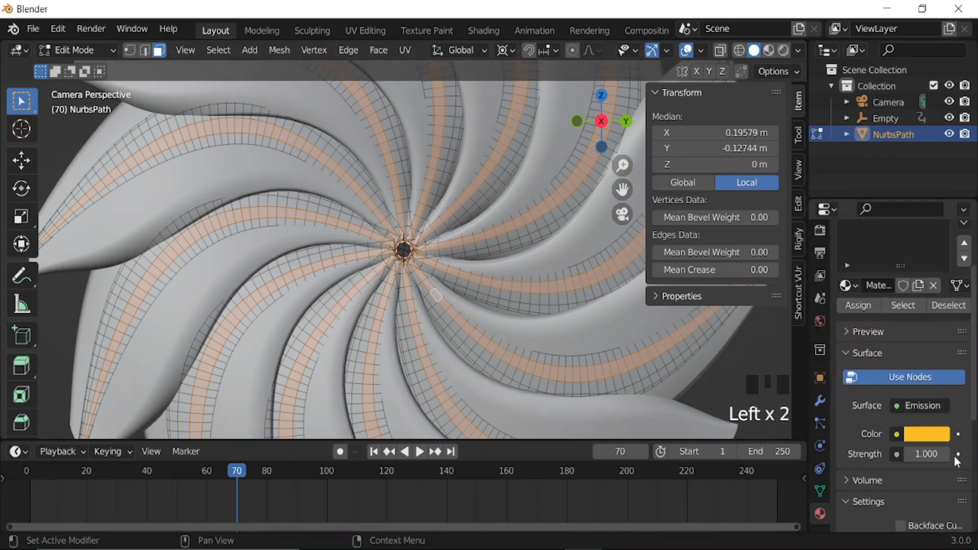
click(926, 453)
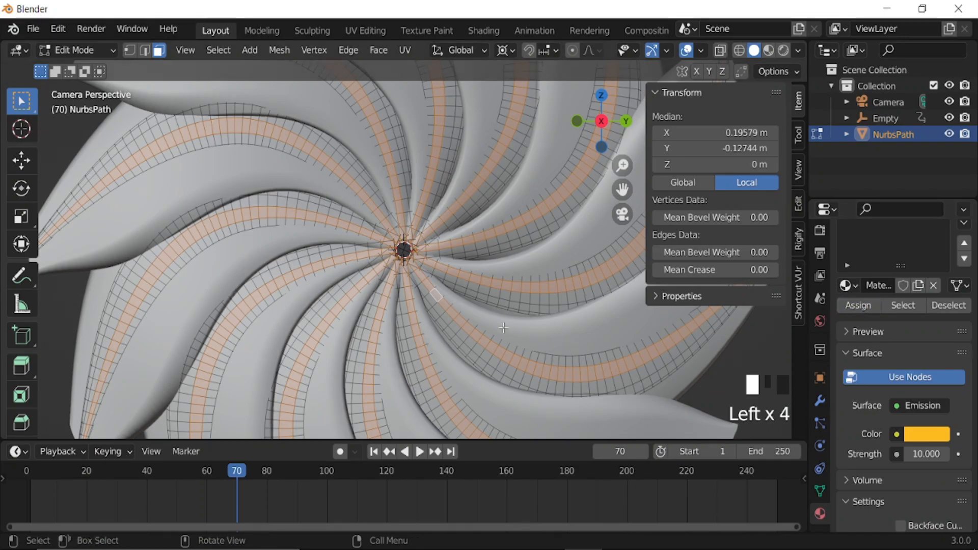
- Select the lengthwise face loop running along the side edge of every pinwheel arm
click(475, 294)
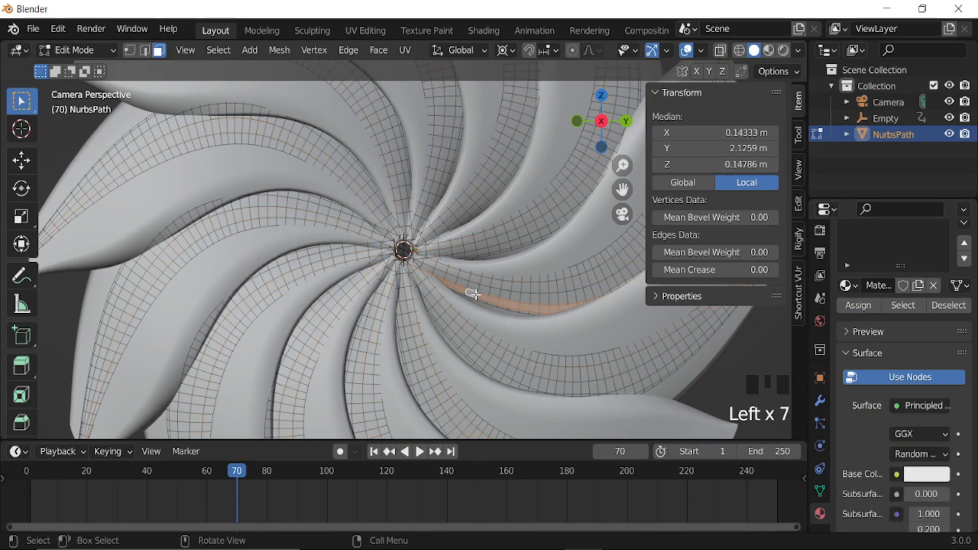
shift+click(473, 256)
shift+click(474, 254)
shift+click(475, 253)
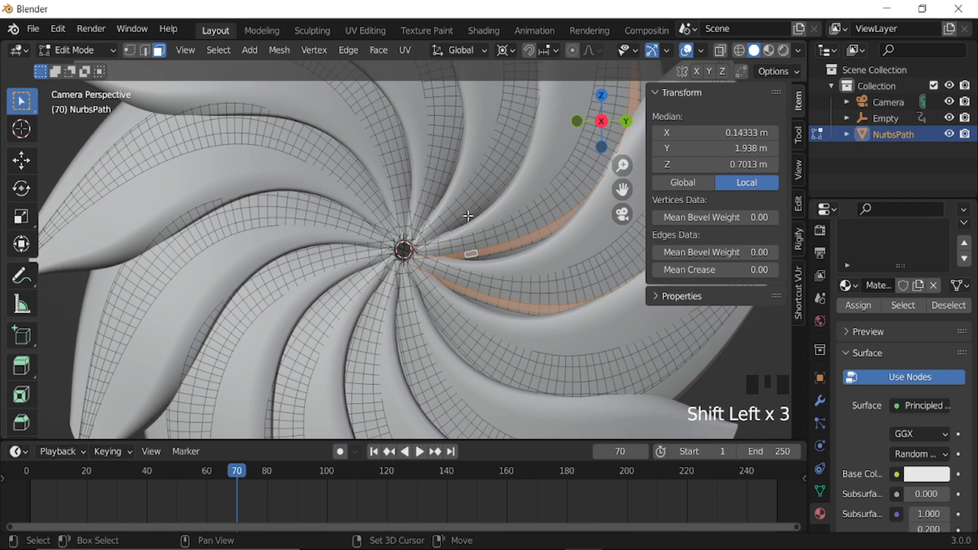
shift+click(440, 195)
shift+click(439, 195)
shift+click(439, 195)
shift+click(428, 194)
shift+click(426, 194)
shift+click(425, 193)
shift+click(409, 191)
shift+click(409, 191)
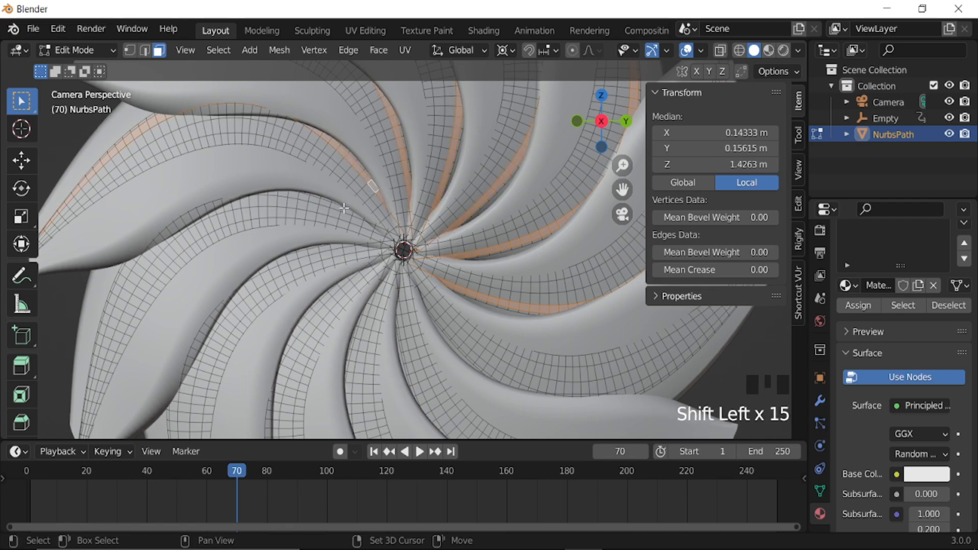
shift+click(332, 272)
shift+click(336, 285)
shift+click(338, 292)
shift+click(368, 314)
shift+click(369, 316)
shift+click(370, 317)
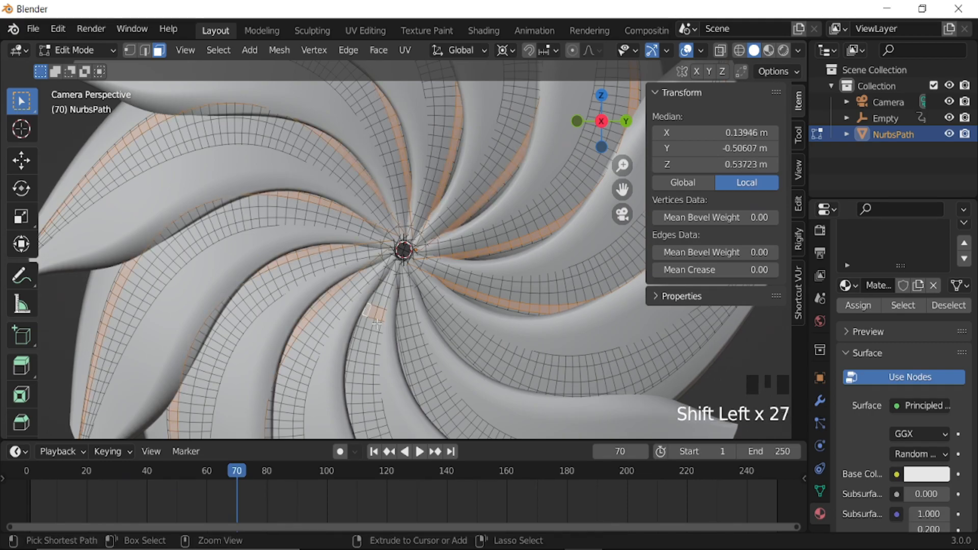
scroll(382, 321, up, 1)
shift+click(396, 329)
shift+click(397, 329)
shift+click(397, 328)
shift+click(436, 322)
shift+click(436, 322)
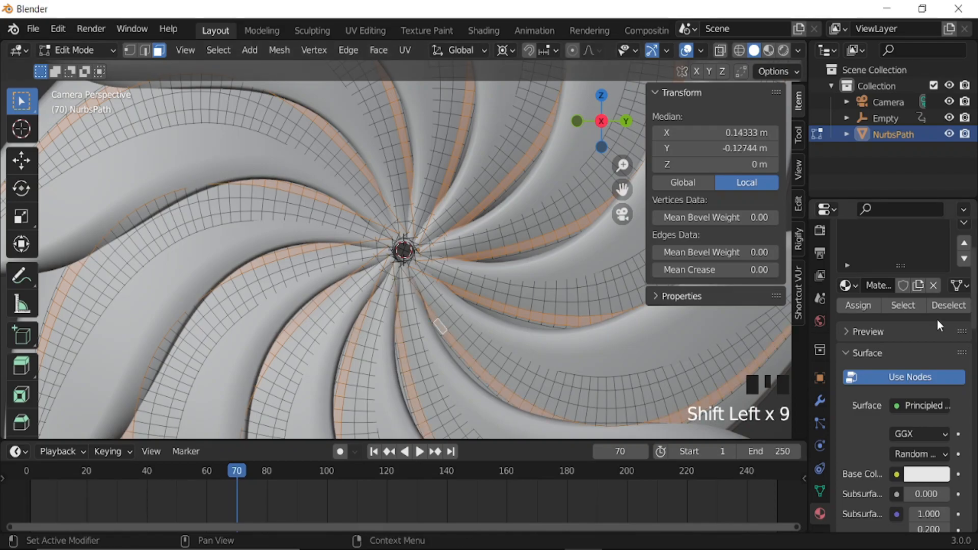
- Add a third material slot with a new material to the pinwheel and change its surface to Emission
scroll(937, 318, up, 4)
click(964, 263)
click(906, 362)
scroll(906, 372, down, 4)
click(915, 379)
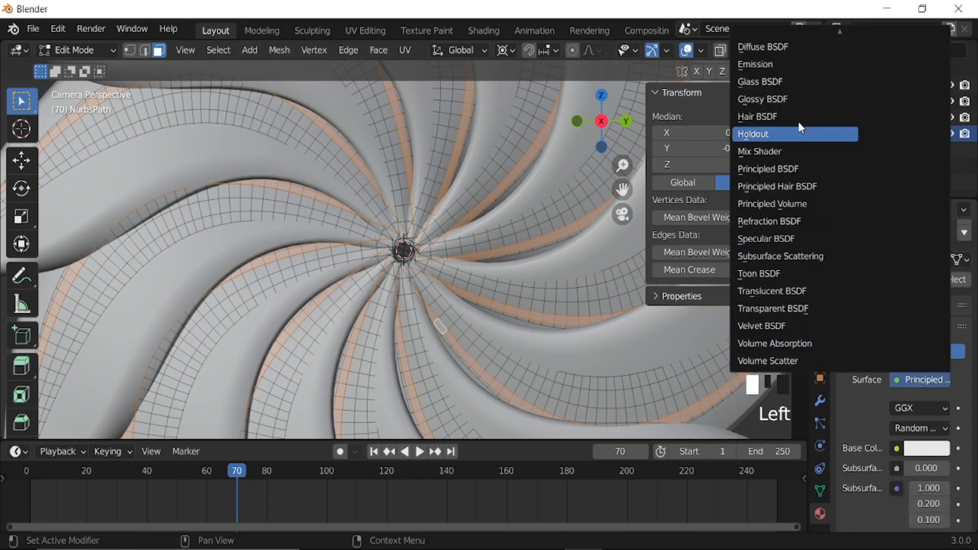
click(764, 65)
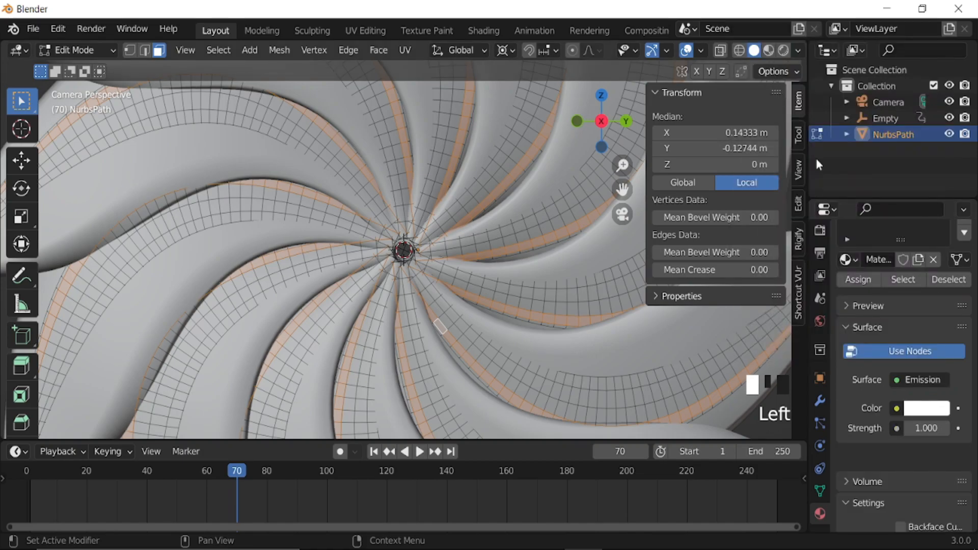
- Set the emission colour to pink with a strength of 10 and assign the material to the selected face loops
click(925, 410)
click(904, 279)
click(917, 428)
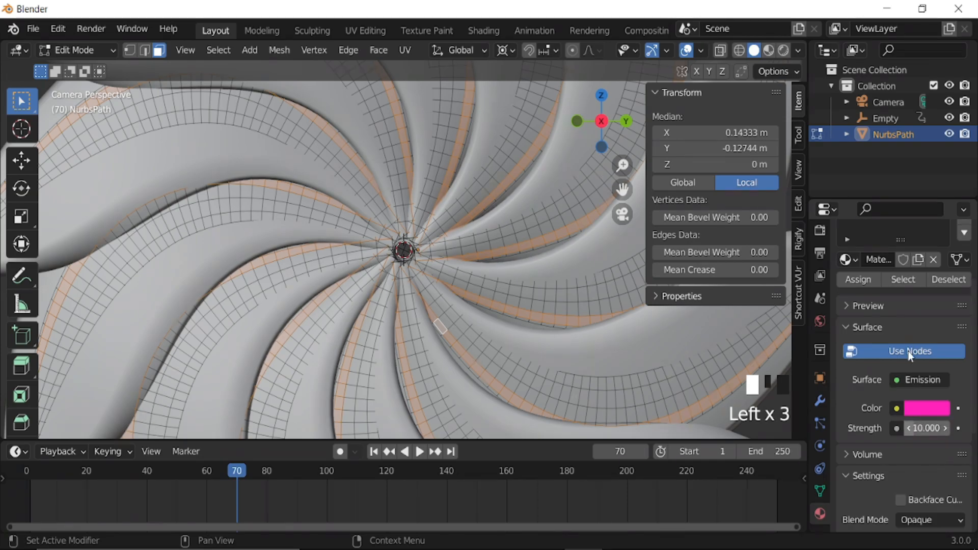
click(861, 282)
click(861, 281)
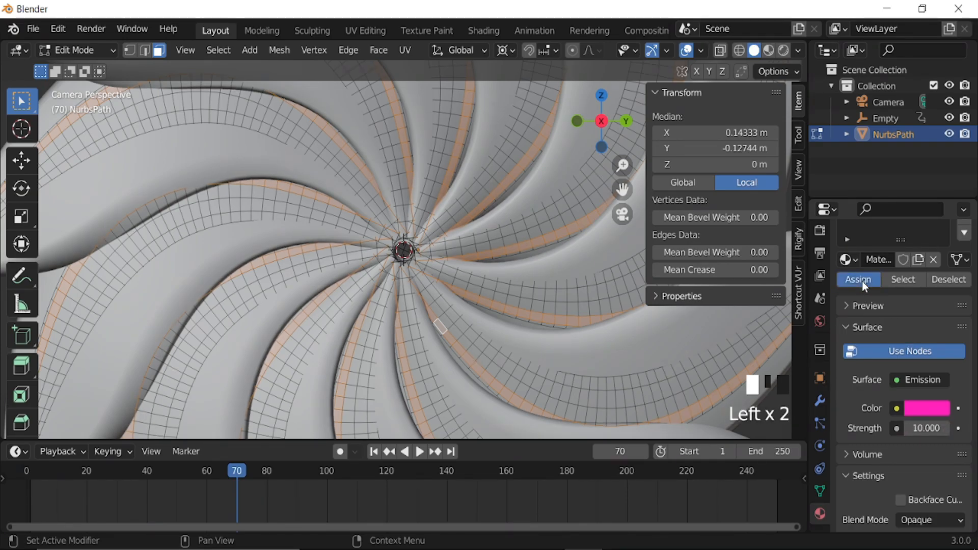
- Return to Object Mode and switch the viewport to Material Preview shading
scroll(478, 297, down, 5)
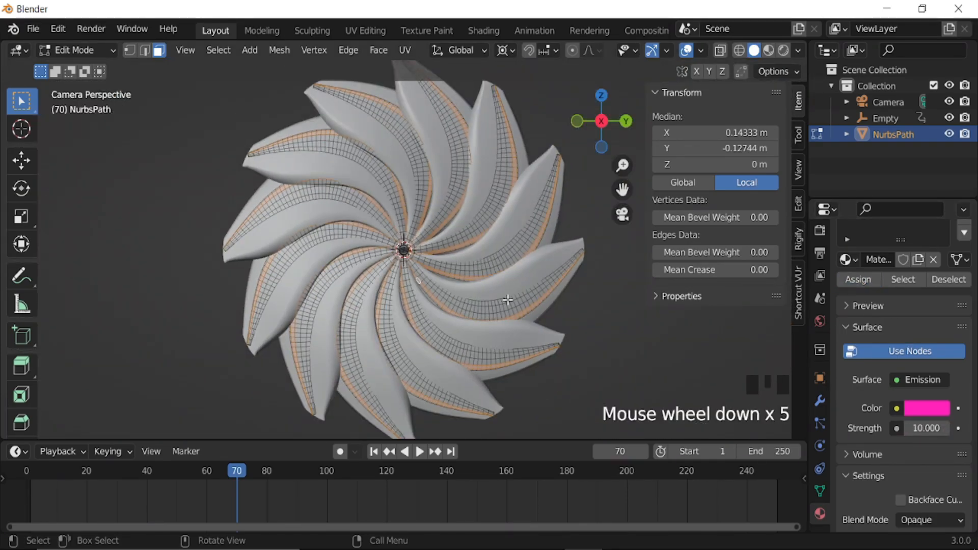
scroll(529, 315, up, 3)
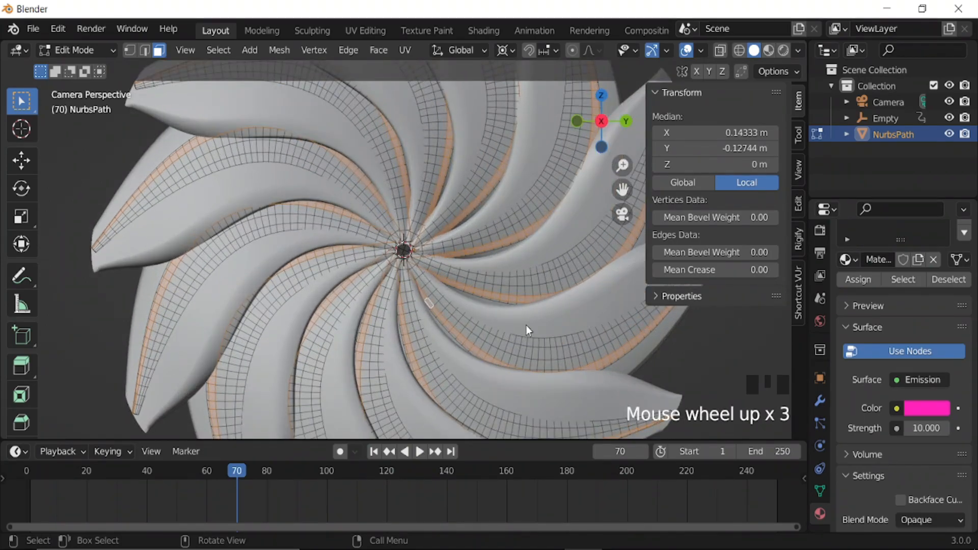
key(Tab)
scroll(512, 319, down, 3)
key(n)
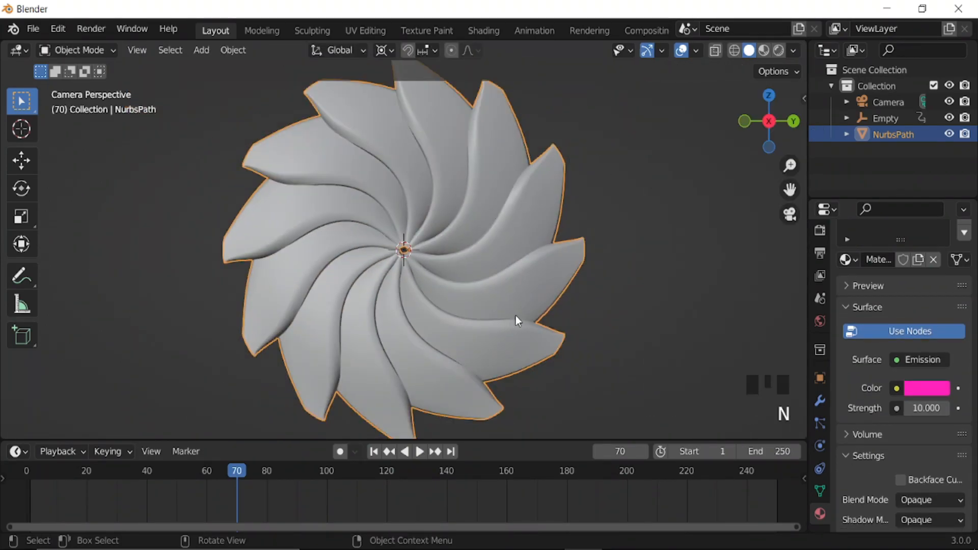
scroll(514, 318, down, 6)
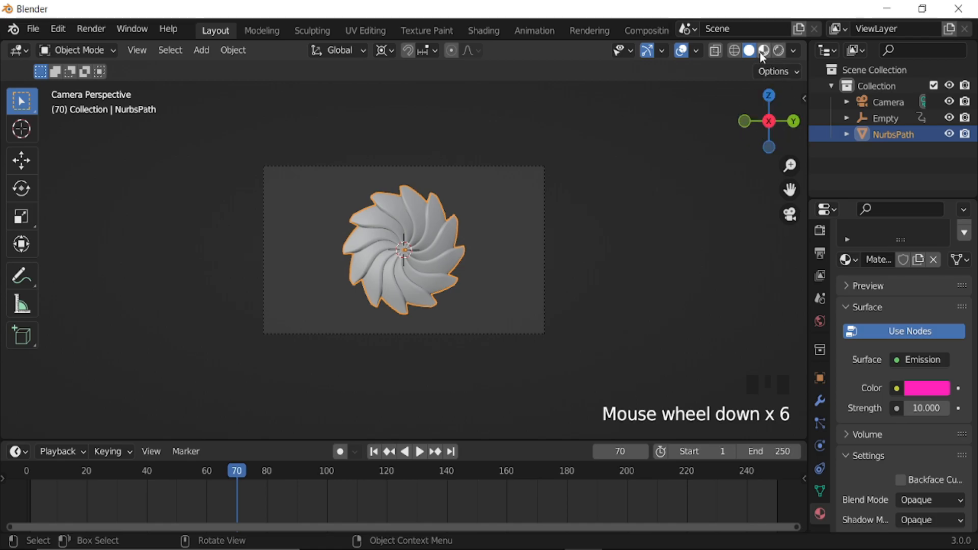
click(762, 51)
scroll(573, 182, up, 5)
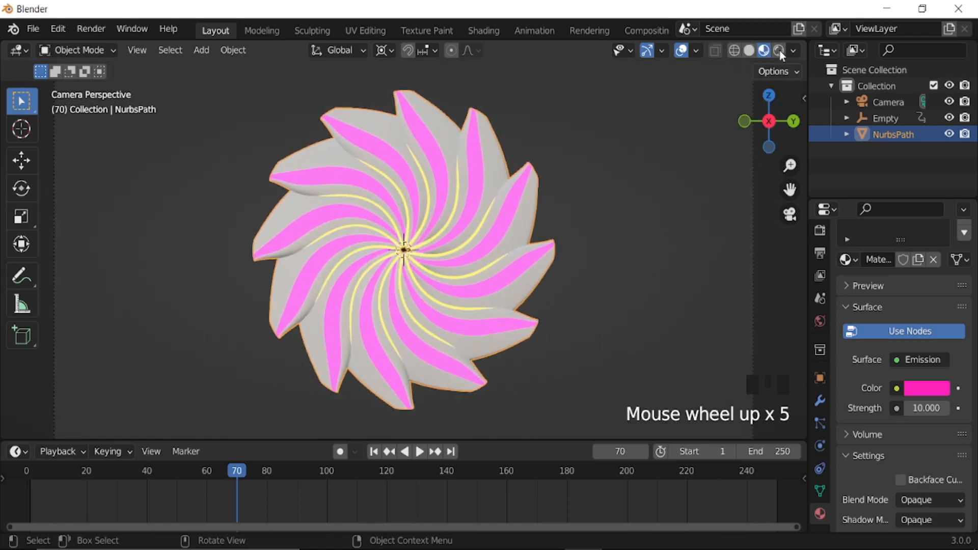
- Split the 3D viewport vertically and turn the new area into a Shader Editor
click(646, 53)
drag(539, 82, 539, 81)
drag(590, 50, 505, 60)
click(512, 48)
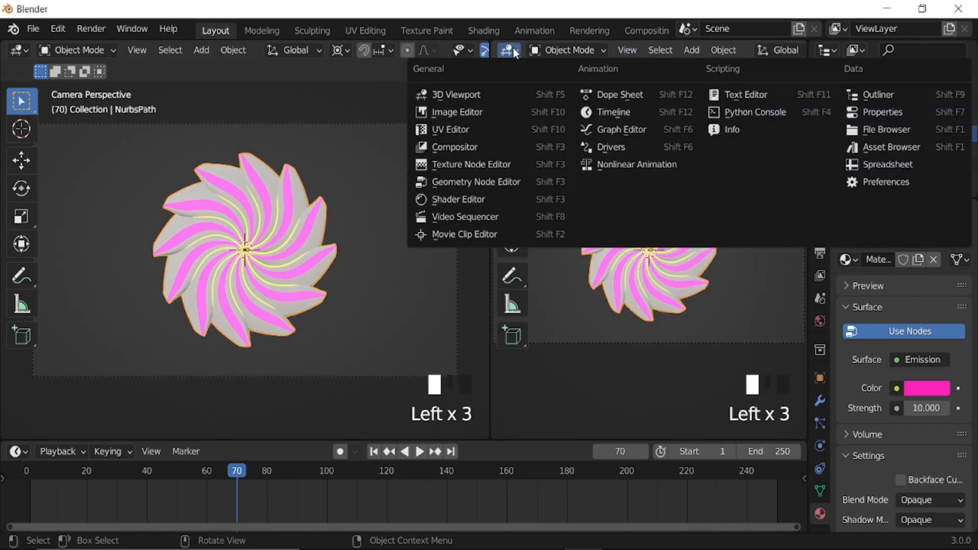
click(451, 201)
- In the base material Material.001, add a Gradient Texture node with Texture Coordinate and Mapping nodes attached
scroll(903, 367, up, 8)
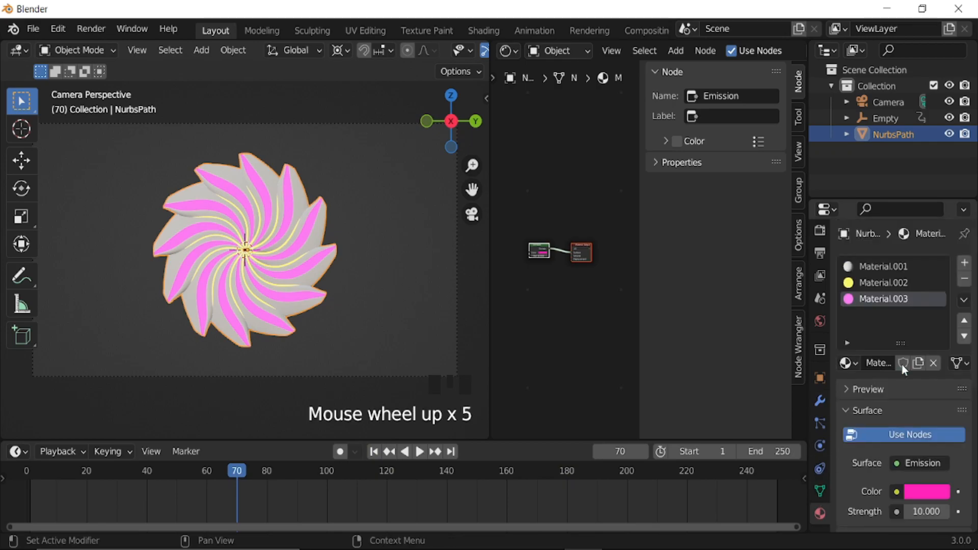
click(882, 266)
key(n)
scroll(622, 336, up, 10)
middle_drag(619, 320, 776, 314)
key(shift+a)
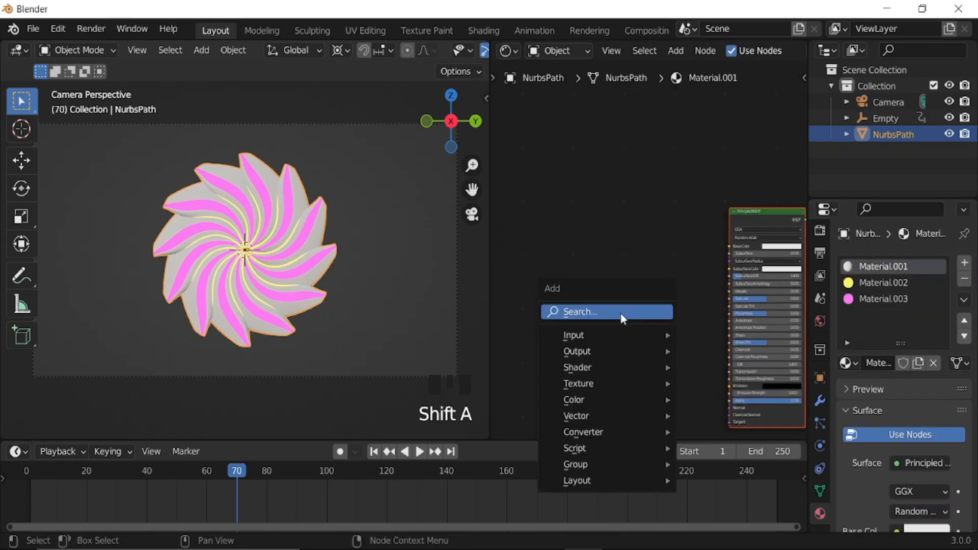
click(622, 311)
text(gra)
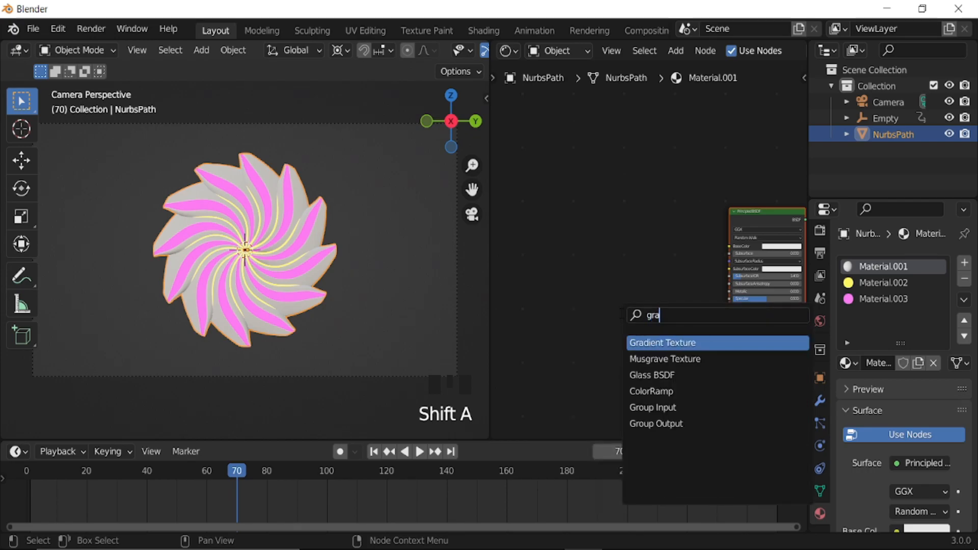
key(Return)
click(561, 275)
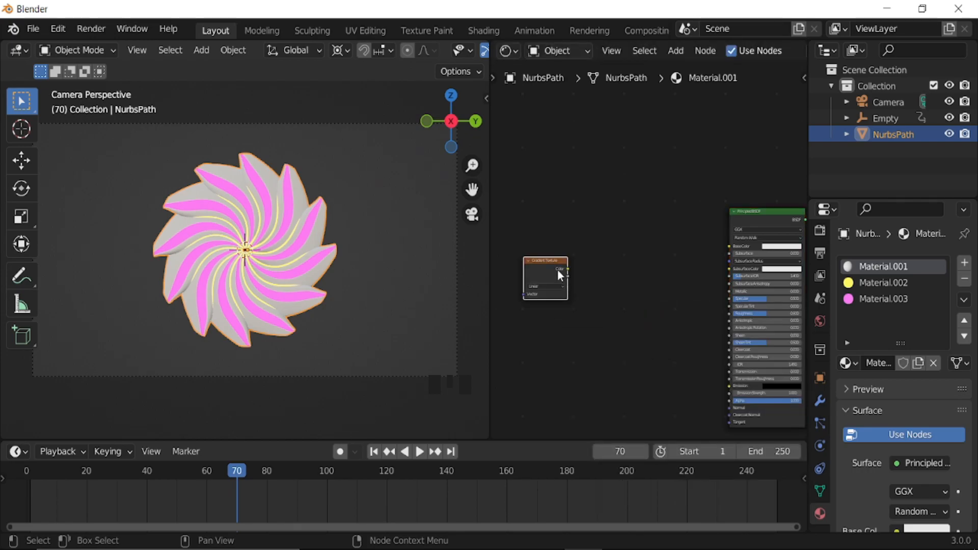
key(ctrl+t)
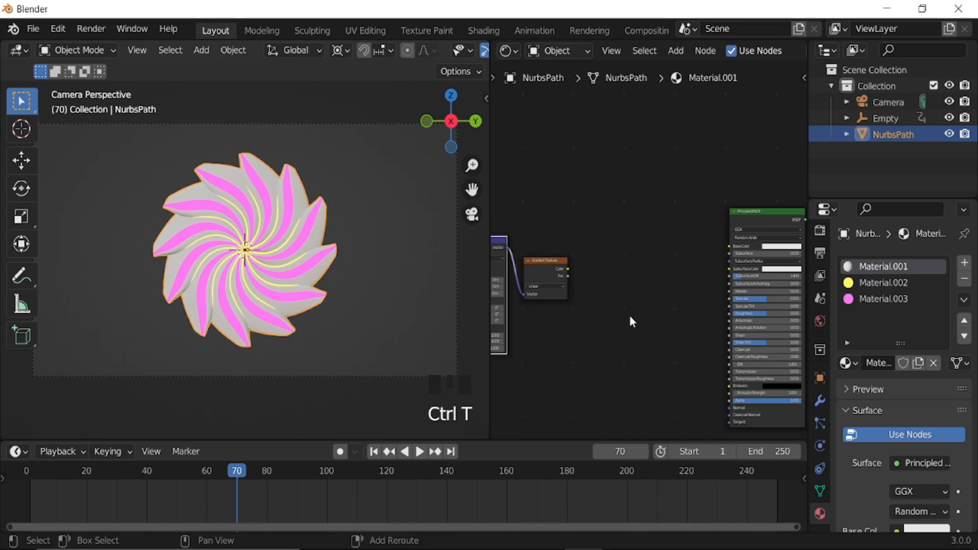
- Add a ColorRamp node and link the Gradient Texture's Color output to its Fac input
key(shift+a)
click(617, 316)
text(c)
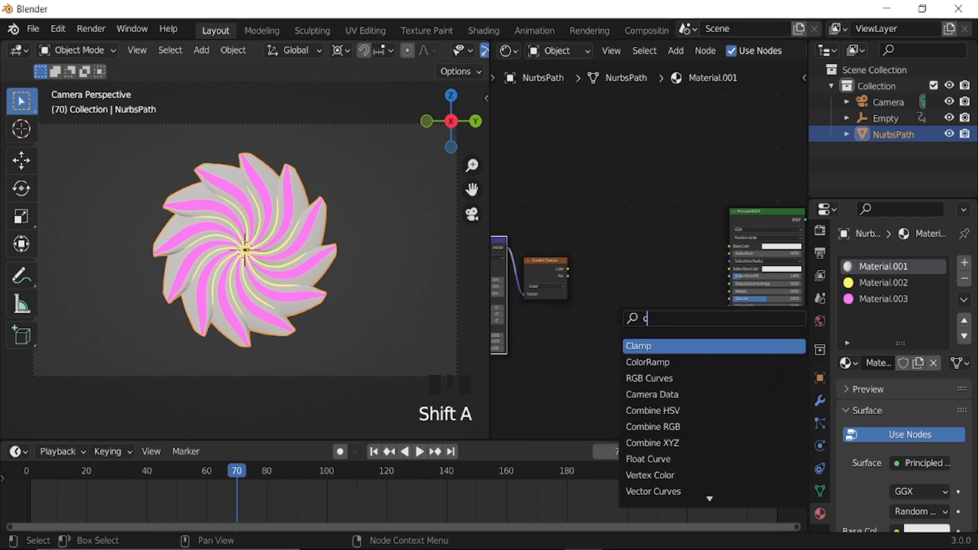
text(o)
click(661, 346)
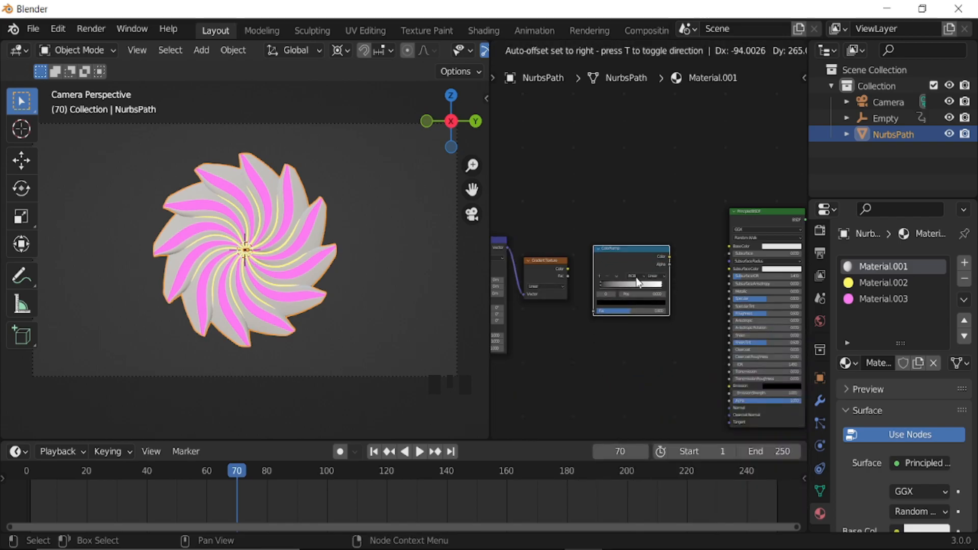
click(586, 308)
scroll(586, 308, up, 4)
drag(538, 275, 573, 334)
middle_drag(549, 340, 648, 347)
scroll(619, 318, up, 2)
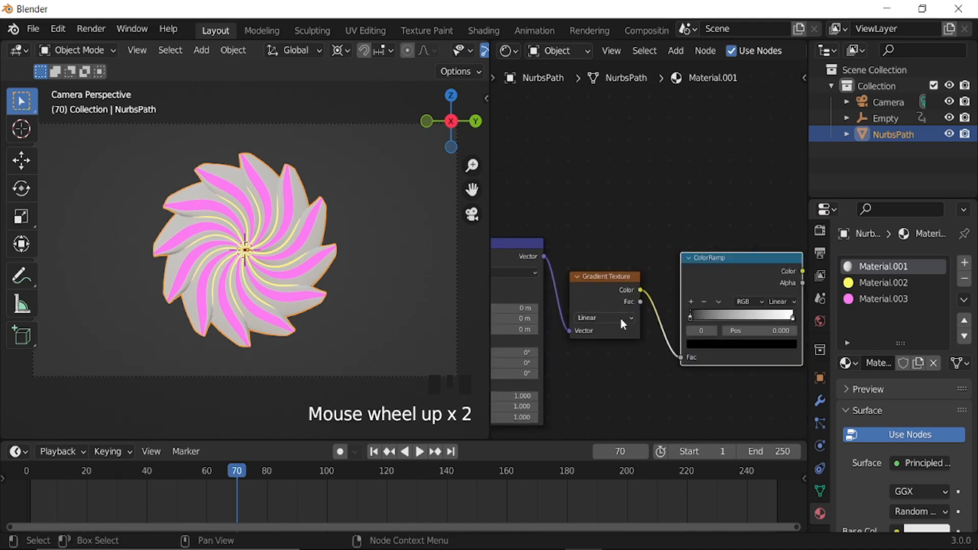
- Set the Gradient Texture type to Spherical and relink the Mapping node's Vector input to another Texture Coordinate output
click(619, 318)
click(611, 375)
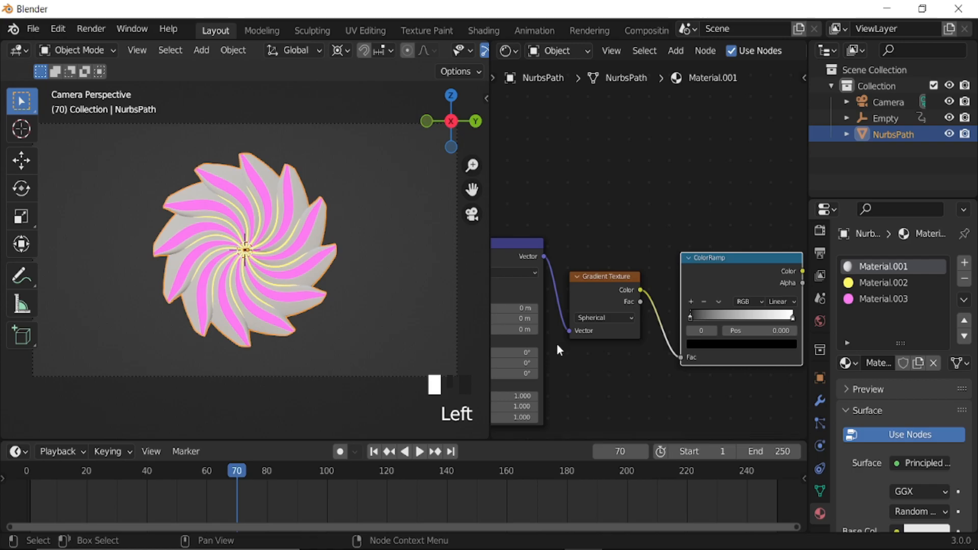
middle_drag(567, 345, 751, 345)
scroll(581, 324, up, 3)
scroll(582, 324, up, 1)
drag(546, 311, 591, 290)
- Link the ColorRamp's Color output to the Principled BSDF's Base Color input
scroll(677, 308, down, 6)
middle_drag(744, 318, 527, 325)
middle_drag(724, 345, 622, 345)
scroll(620, 299, up, 3)
drag(612, 282, 715, 264)
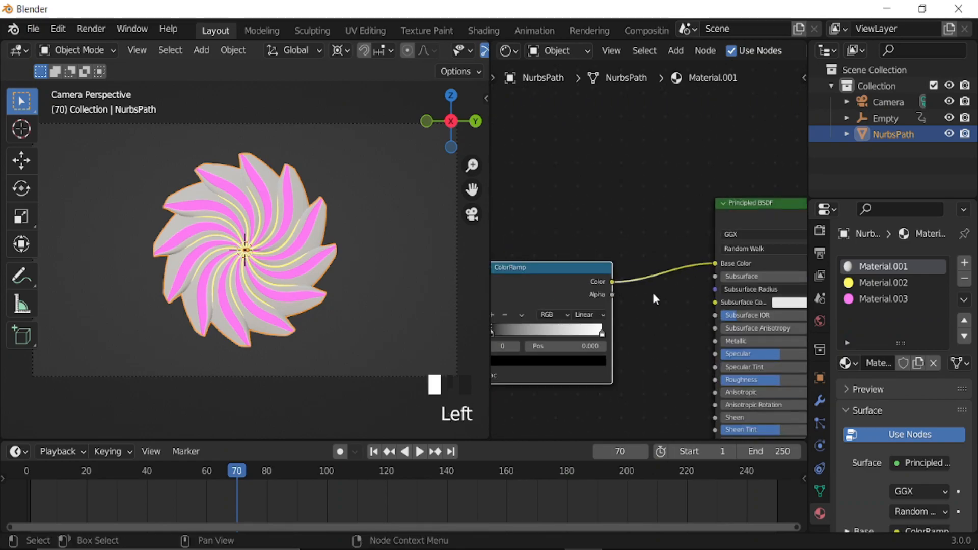
- Move the ColorRamp's black stop to position 0.620
middle_drag(672, 336, 749, 316)
scroll(632, 339, up, 4)
drag(576, 332, 678, 328)
scroll(349, 311, up, 5)
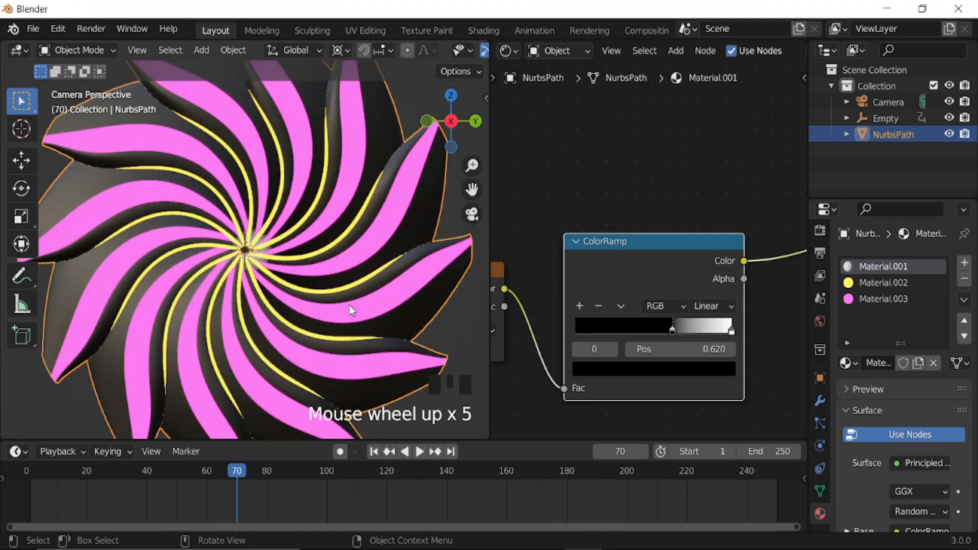
- Play the animation to check the shaded pinwheel through the camera
scroll(342, 321, down, 4)
key(space)
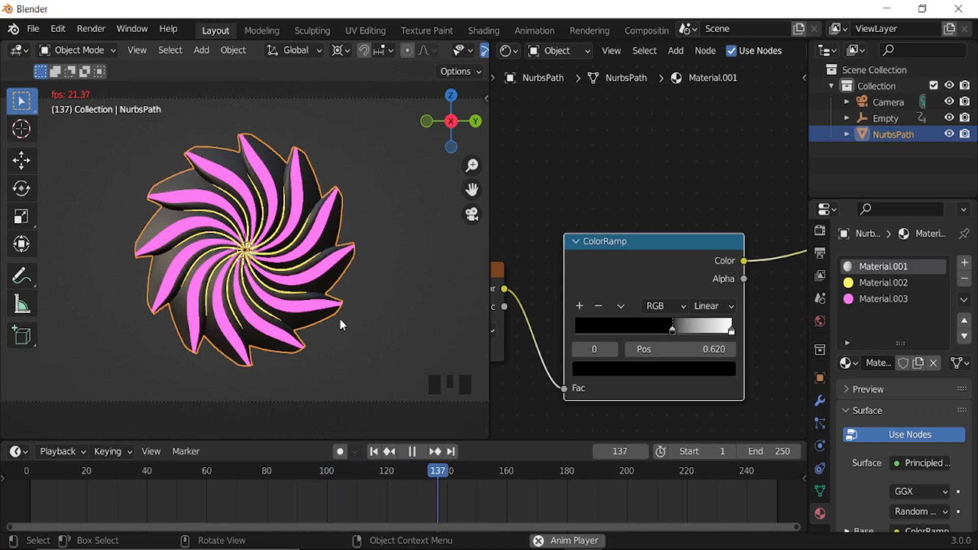
key(space)
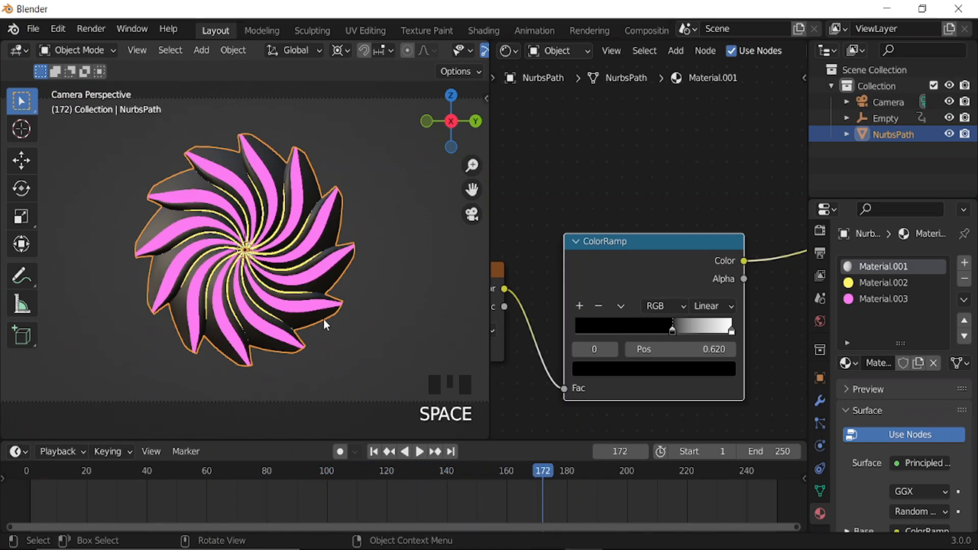
- Replay the animation with the Empty selected and return to the first frame with its transform values displayed
click(884, 118)
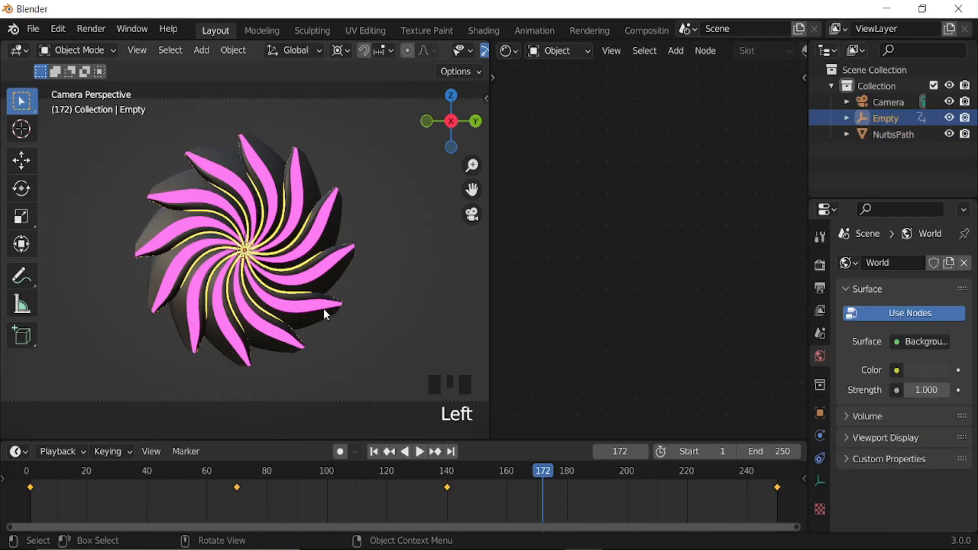
key(space)
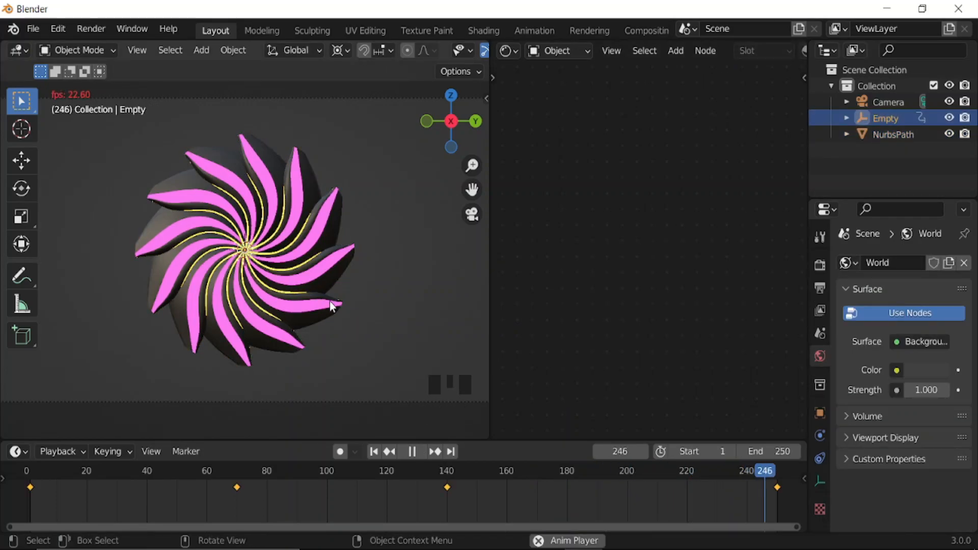
key(space)
key(n)
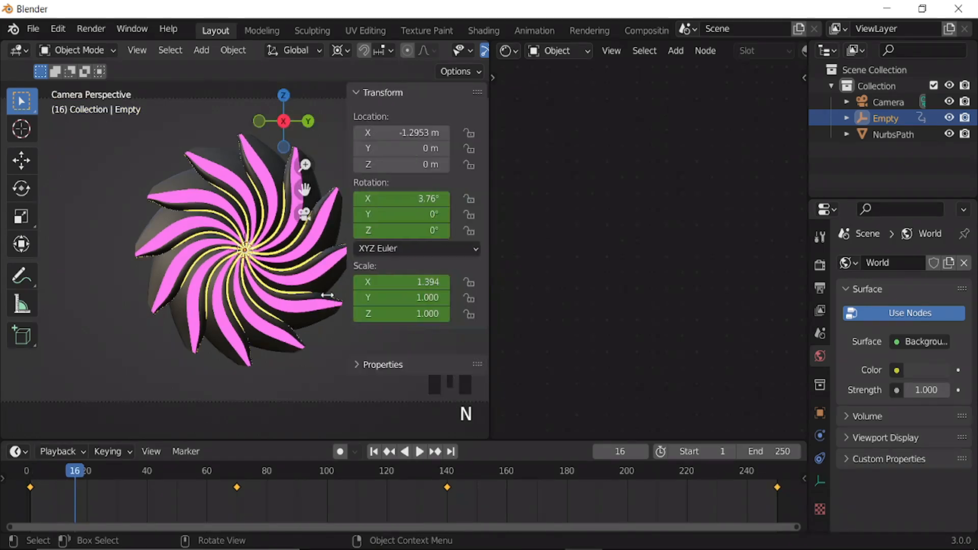
click(374, 452)
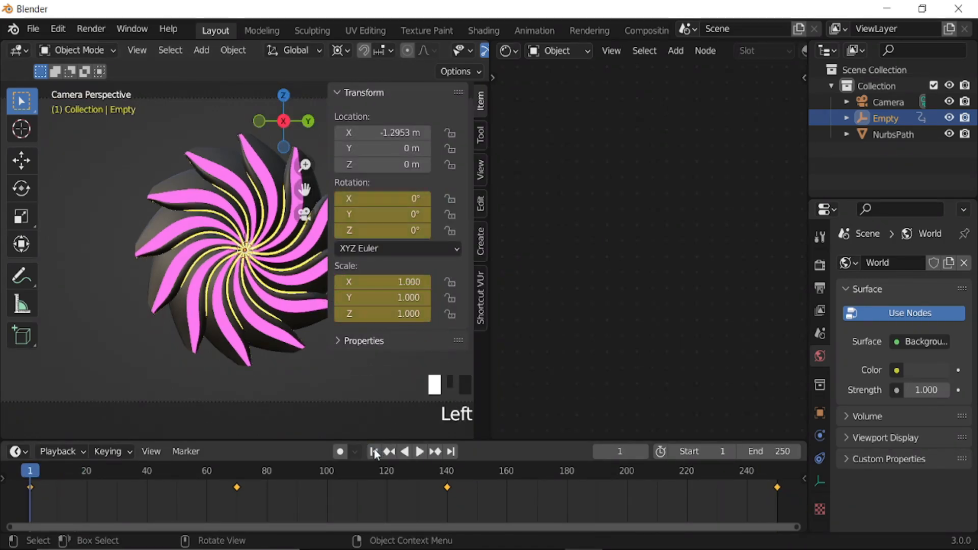
key(s)
key(x)
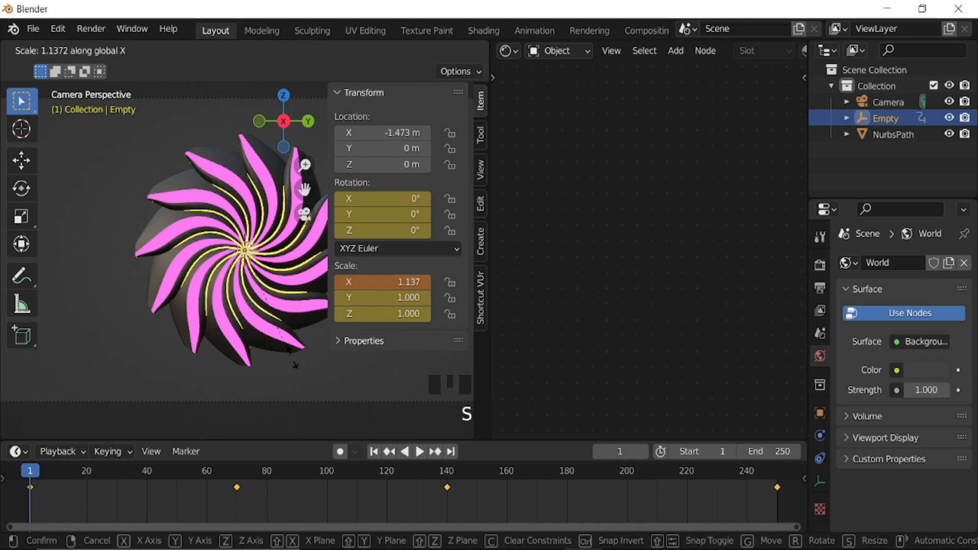
right_click(474, 252)
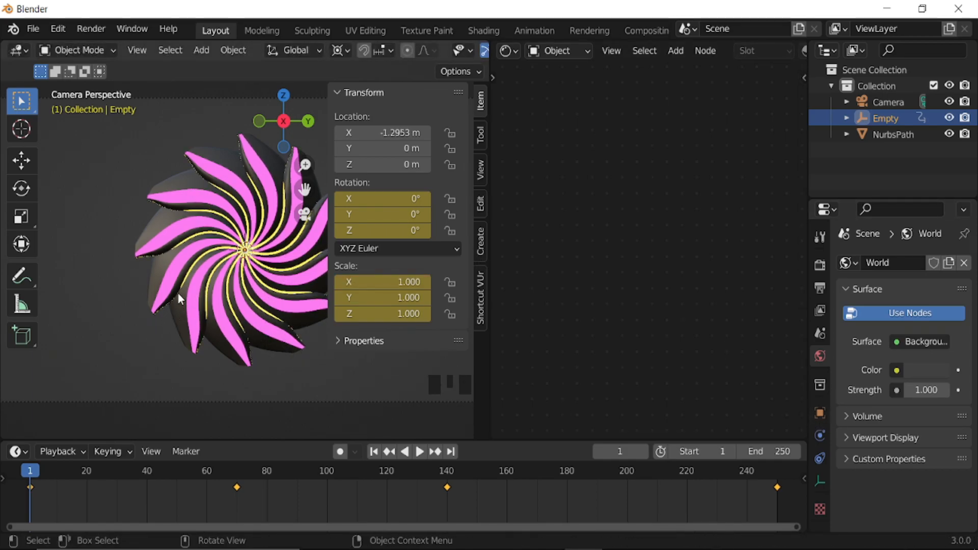
- Select the NurbsPath pinwheel and turn on its Array modifier's display in the viewport
click(239, 285)
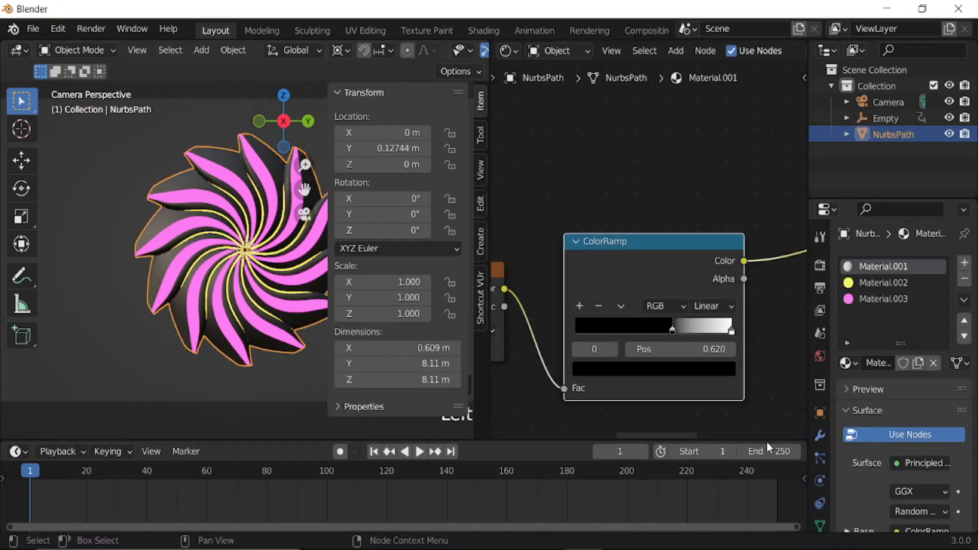
click(820, 436)
click(904, 326)
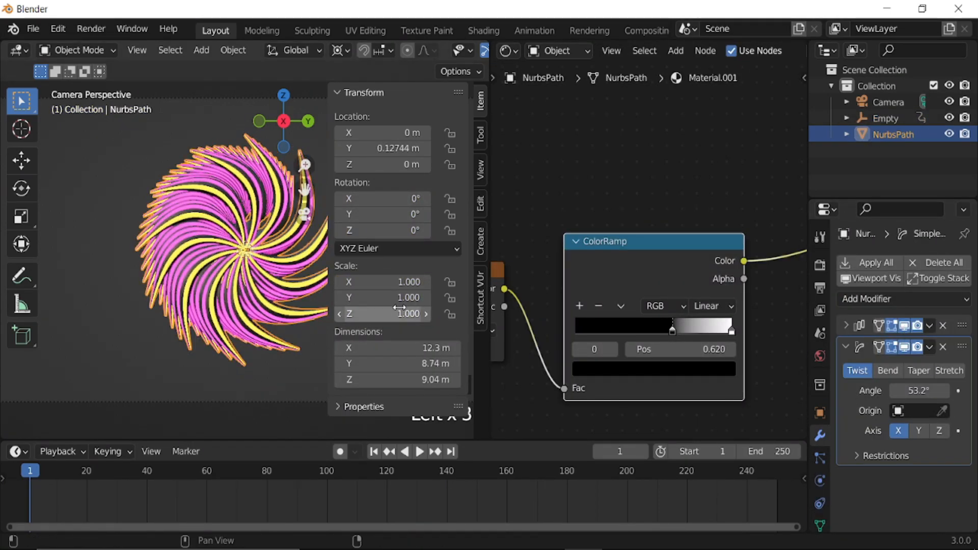
- Hide the transform sidebar and viewport overlays while playing the animation to check the multiplied pinwheel blades through the camera
key(n)
key(space)
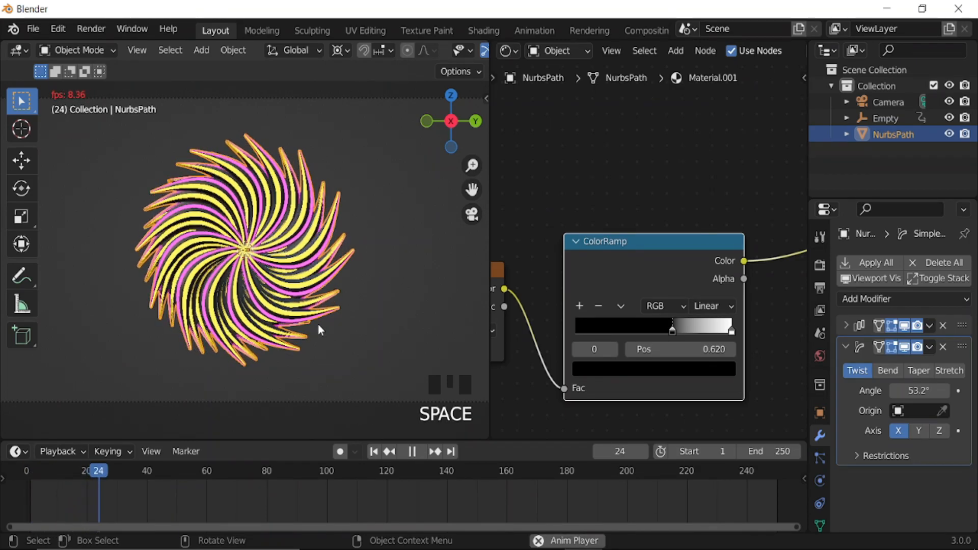
middle_drag(459, 51, 248, 67)
click(332, 257)
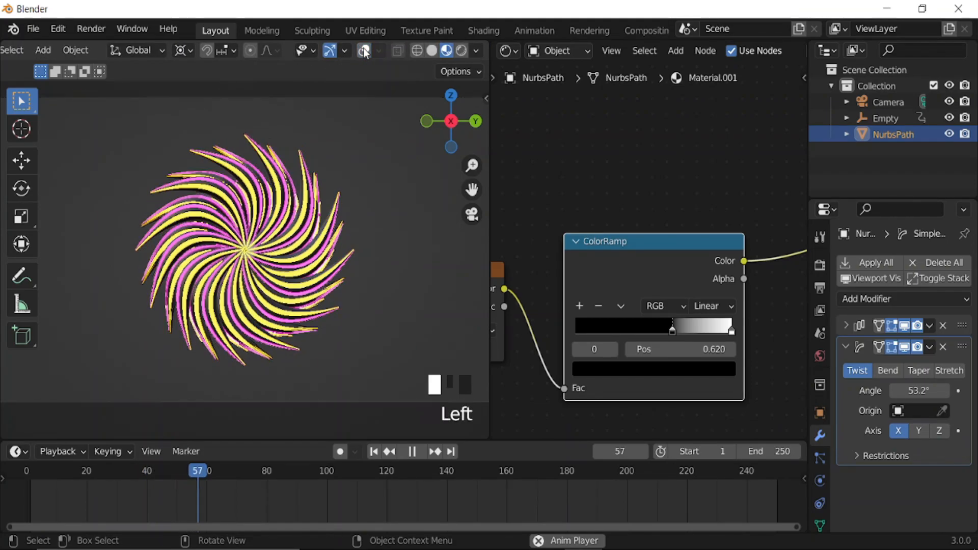
scroll(332, 257, up, 3)
scroll(330, 256, down, 2)
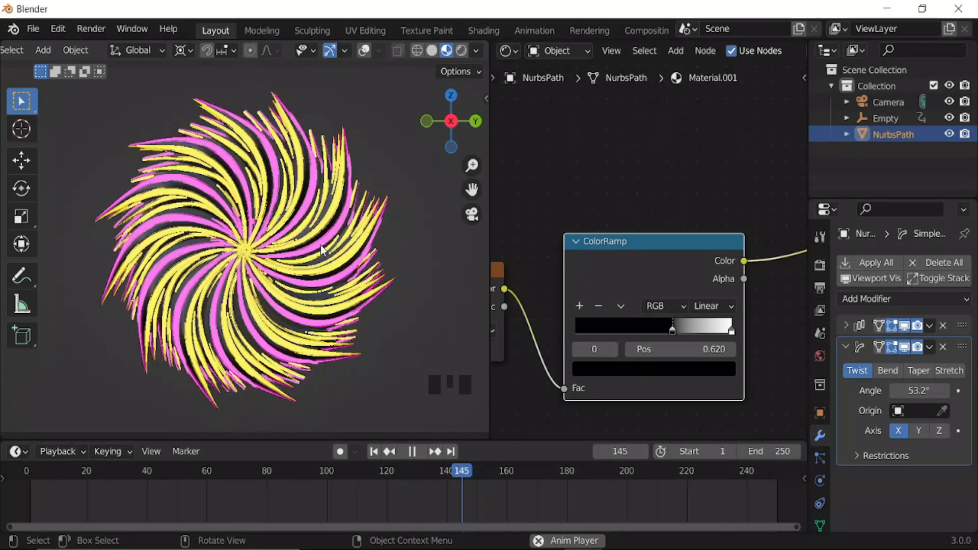
scroll(318, 247, down, 3)
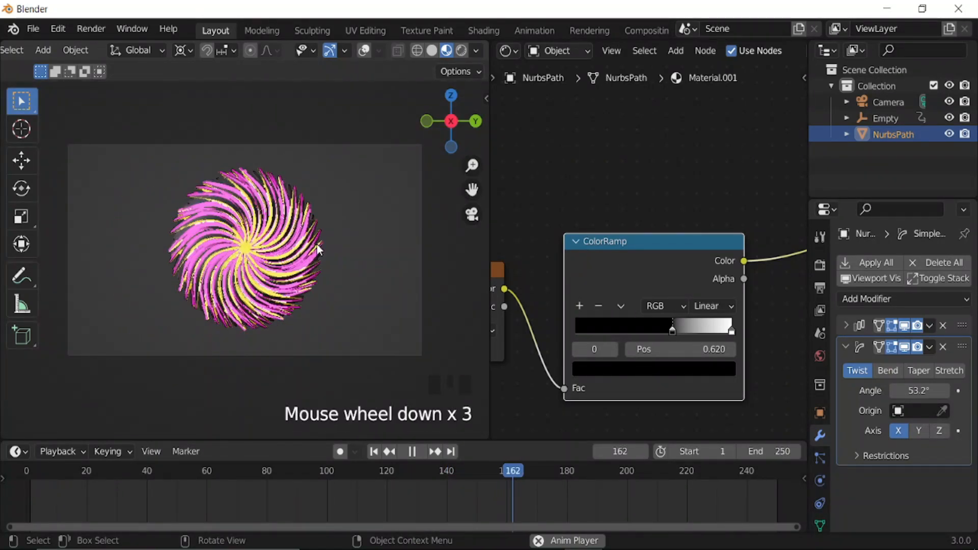
key(space)
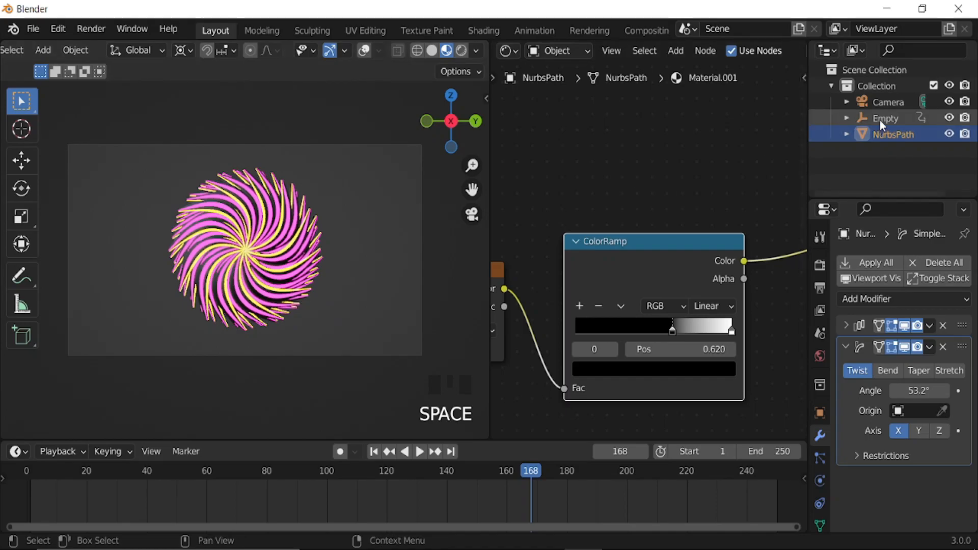
- Select the Empty, try stretching it along the X axis at frame 168, and return to the first frame
click(881, 118)
key(s)
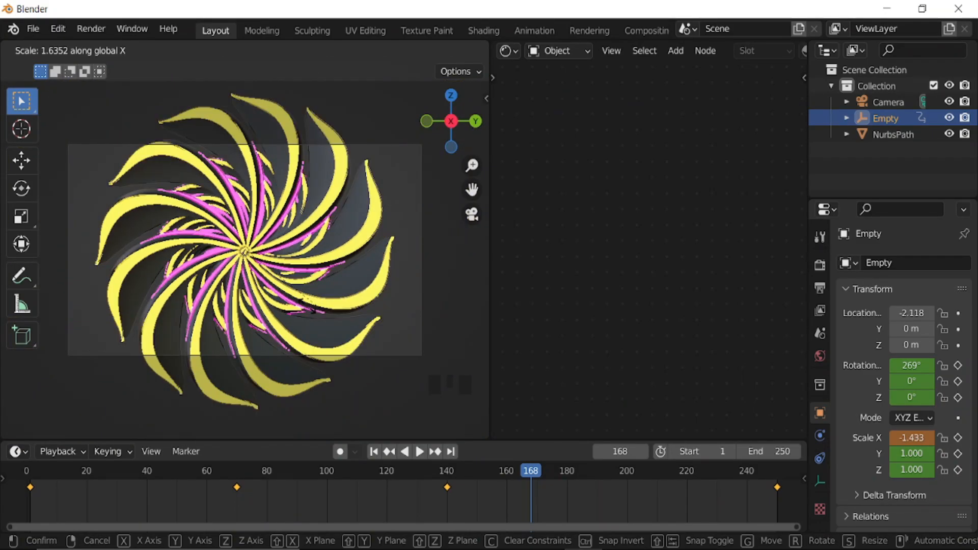
click(331, 339)
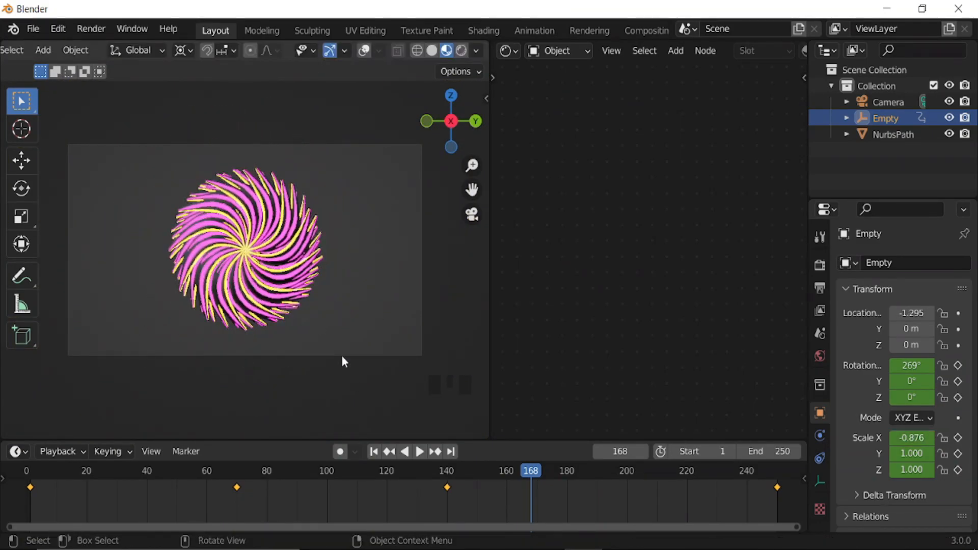
click(373, 451)
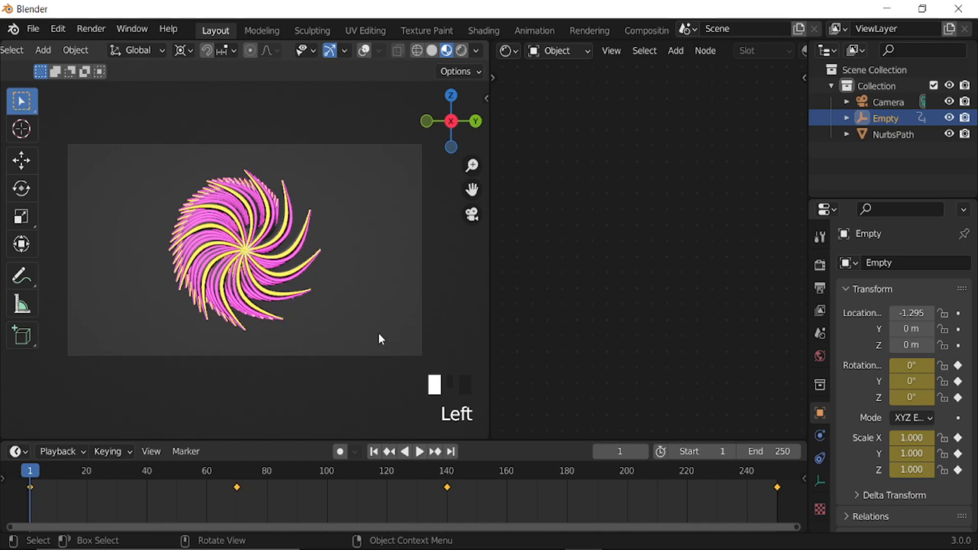
key(s)
key(x)
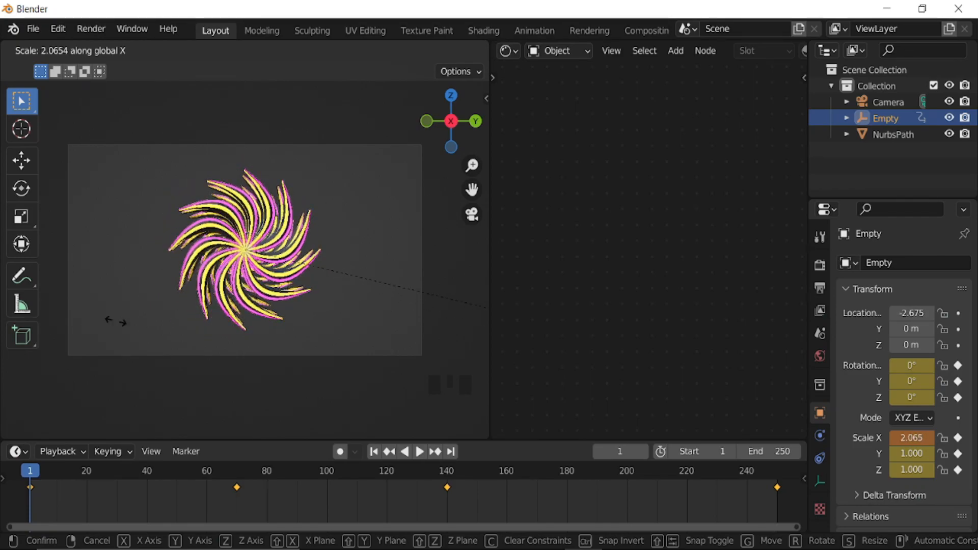
key(Escape)
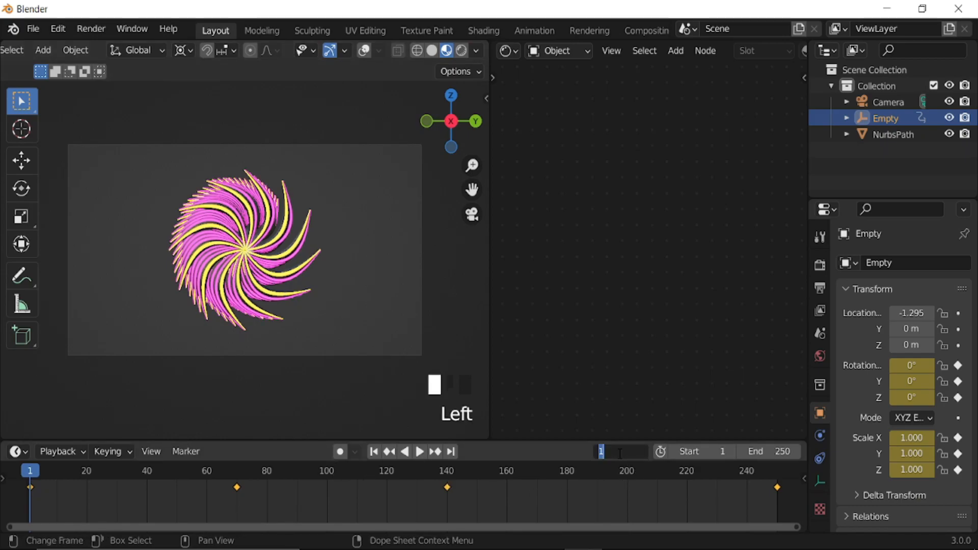
- Go to frame 70, set the Empty's X scale to 5.249, and keyframe the new scale
key(Return)
key(n)
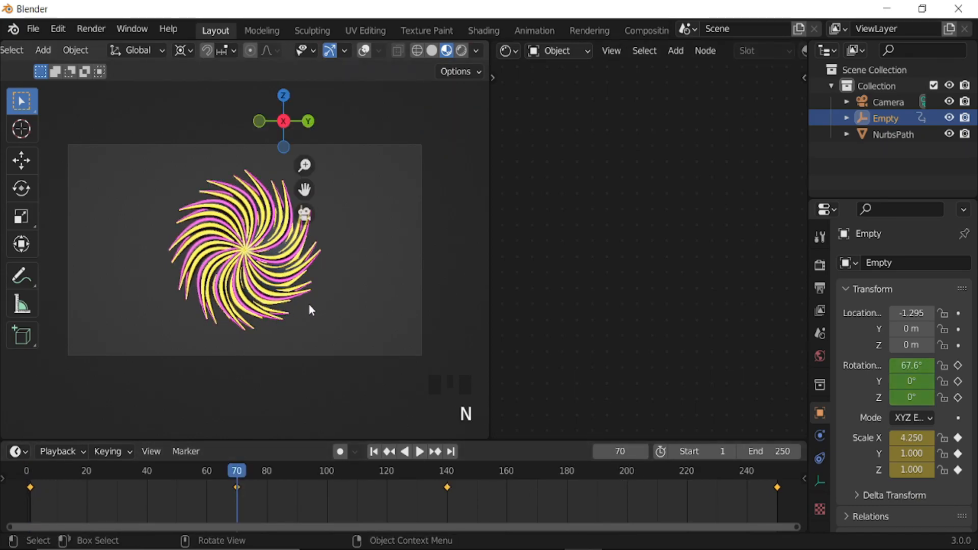
mouse_move(382, 282)
mouse_down()
mouse_move(447, 283)
mouse_move(383, 282)
mouse_move(401, 283)
mouse_up()
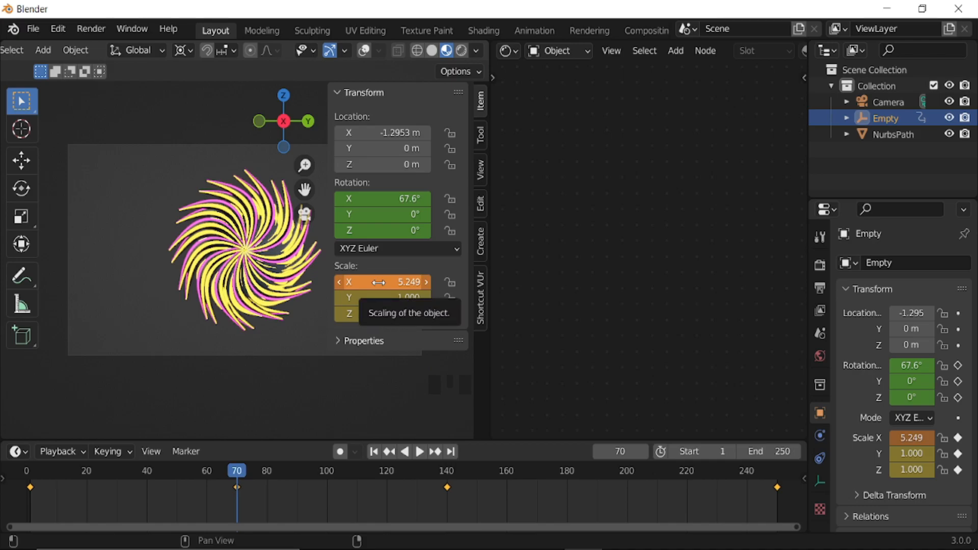
key(i)
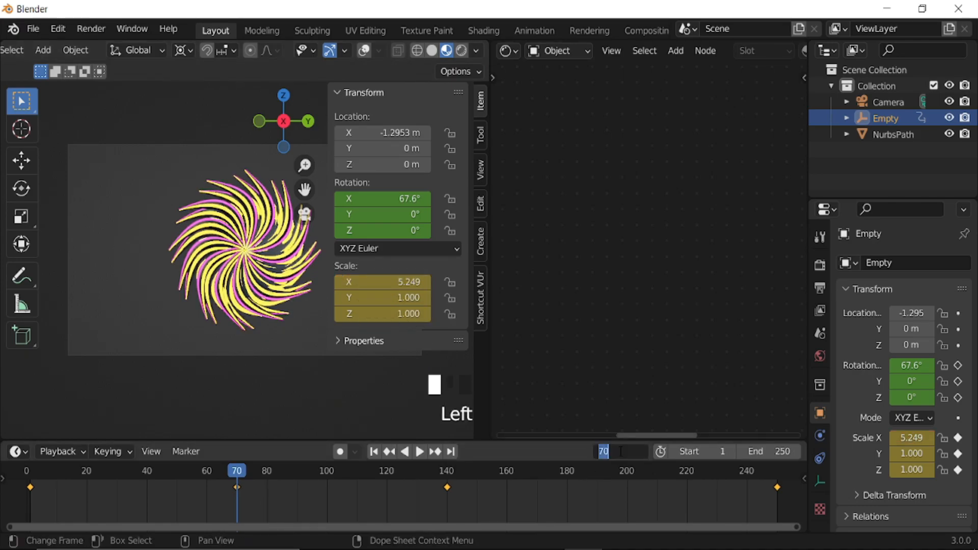
- Go to frame 140, try an X scale of 40.220 on the Empty, and undo the change
click(625, 450)
text(140)
key(Return)
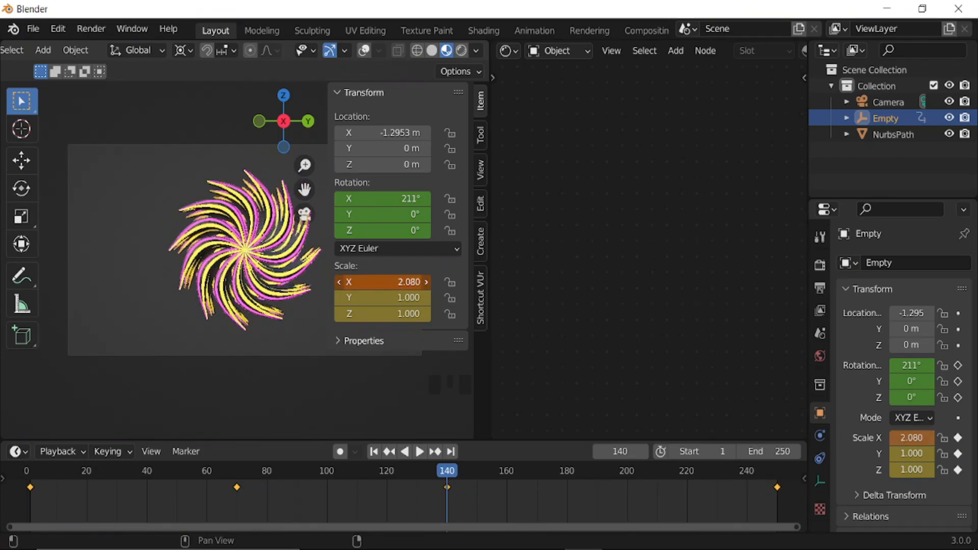
drag(387, 282, 349, 282)
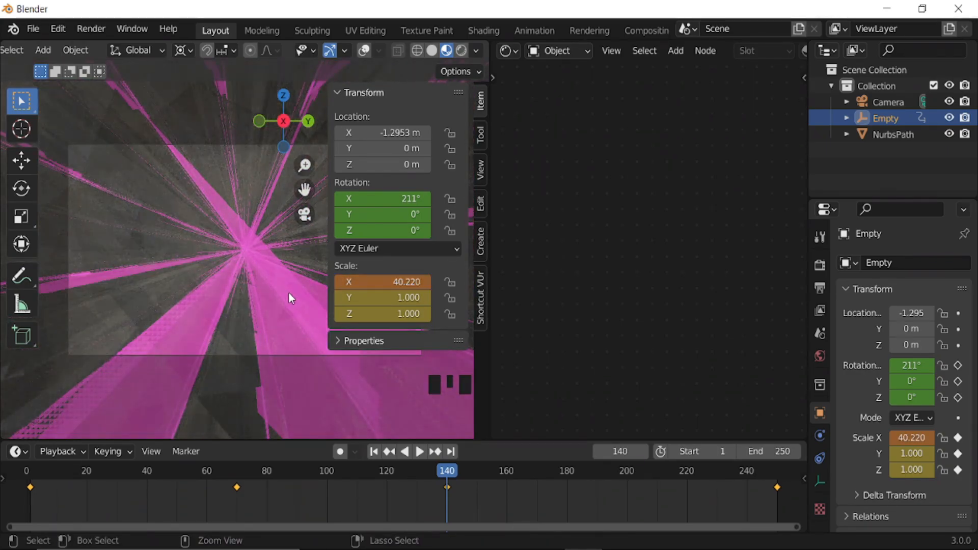
key(ctrl+z)
scroll(275, 295, down, 2)
key(n)
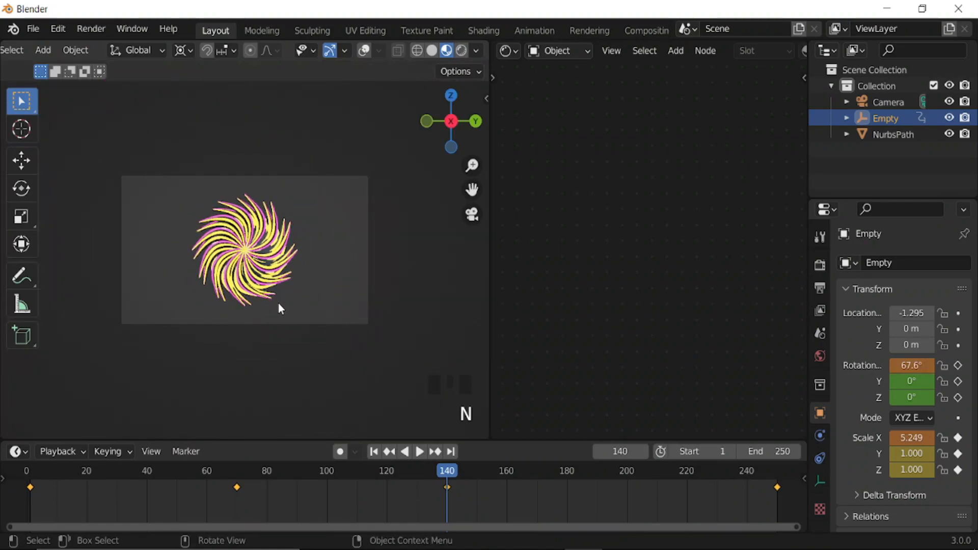
key(s)
key(x)
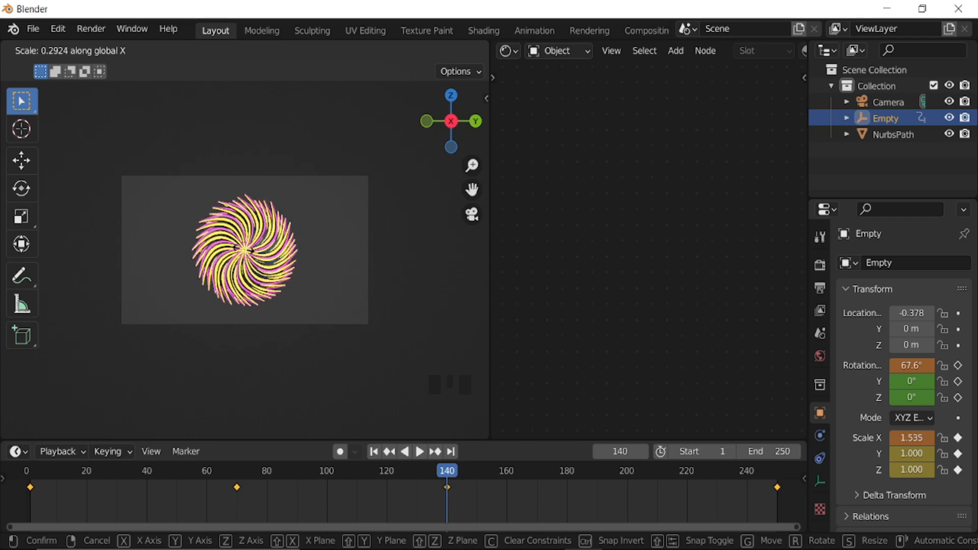
key(Escape)
- Shrink the Empty along the X axis to a scale of about 0.129 and insert a Scale keyframe at frame 140
key(s)
key(x)
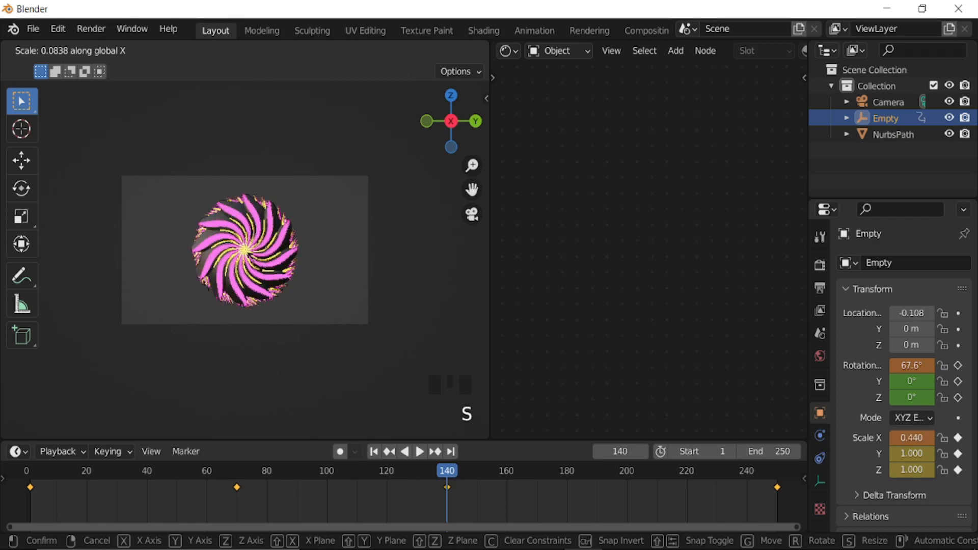
click(249, 262)
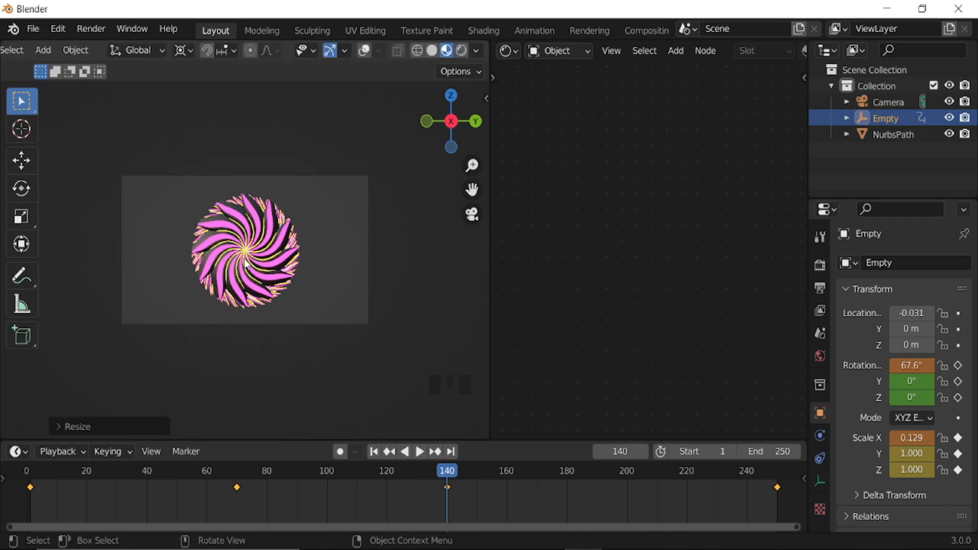
key(i)
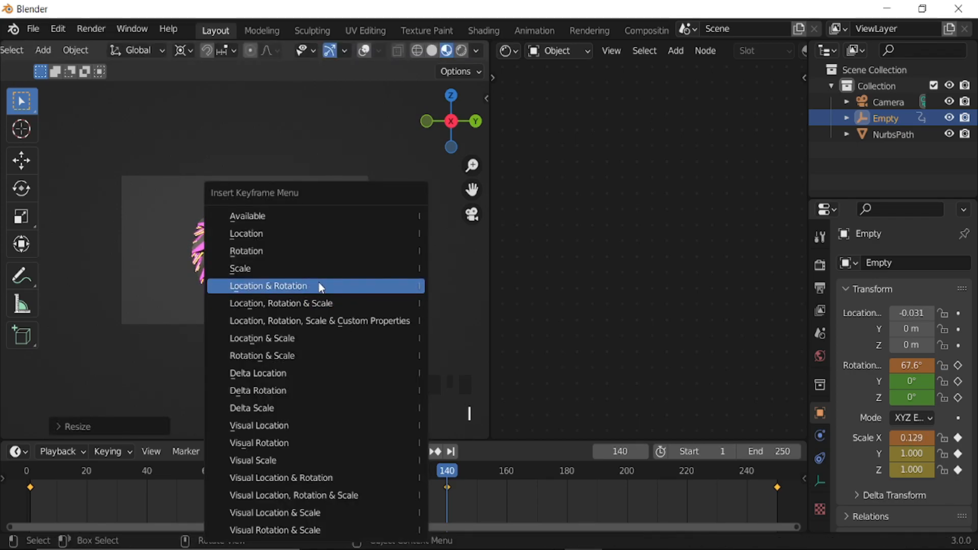
click(308, 269)
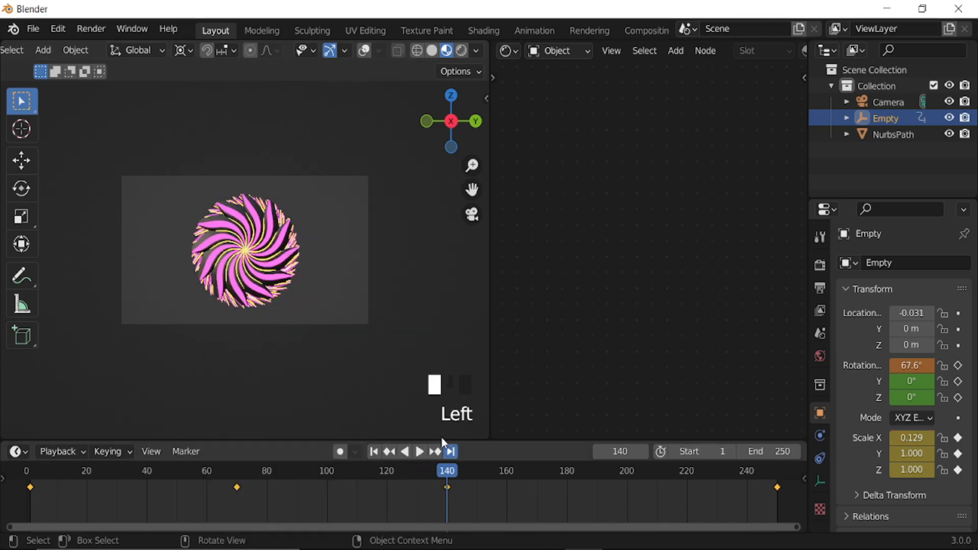
- Go to frame 250, shrink the Empty along X to a scale of about 0.688, and insert a Scale keyframe
click(450, 451)
key(s)
key(x)
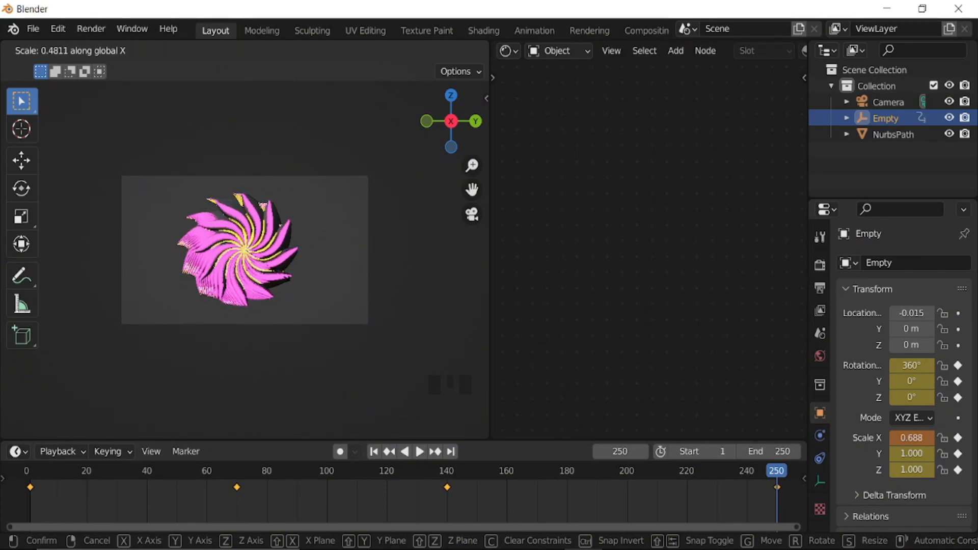
click(281, 274)
key(i)
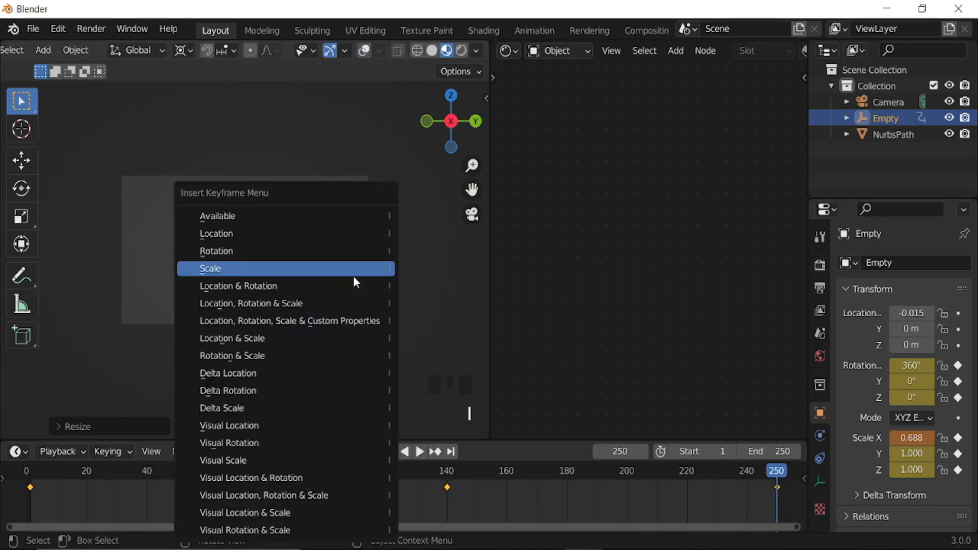
click(308, 270)
- Play the animation to check the new scale keyframes, stop it, and examine the pinwheel from outside the camera
key(space)
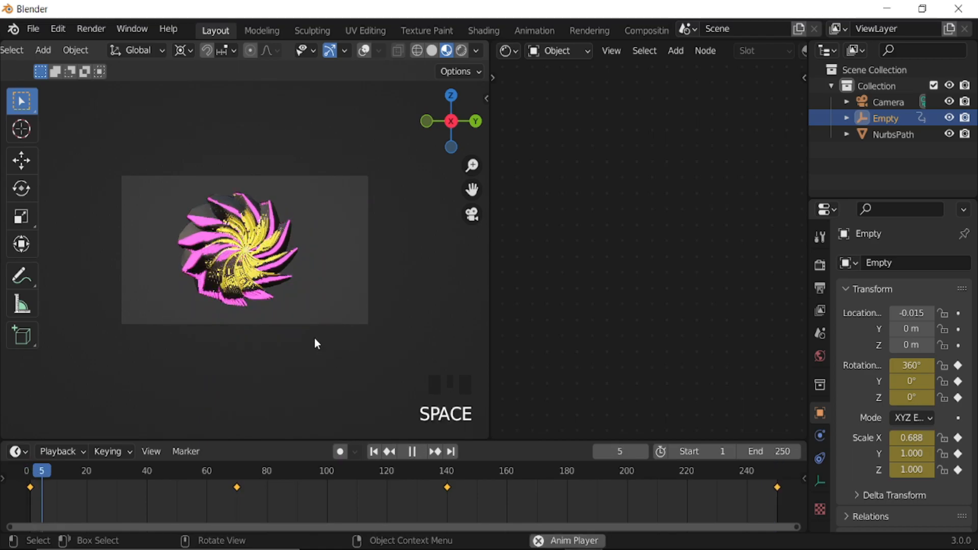
scroll(314, 338, up, 4)
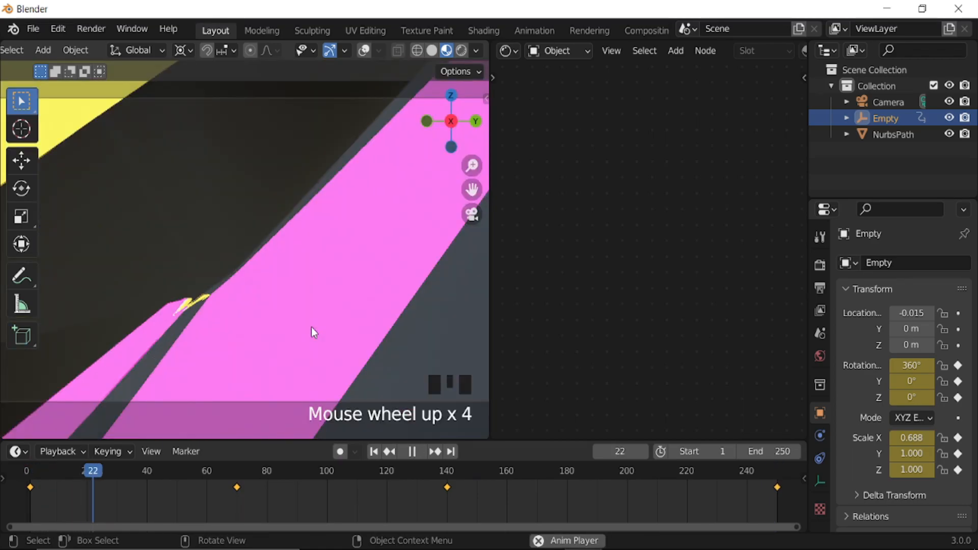
scroll(312, 332, down, 14)
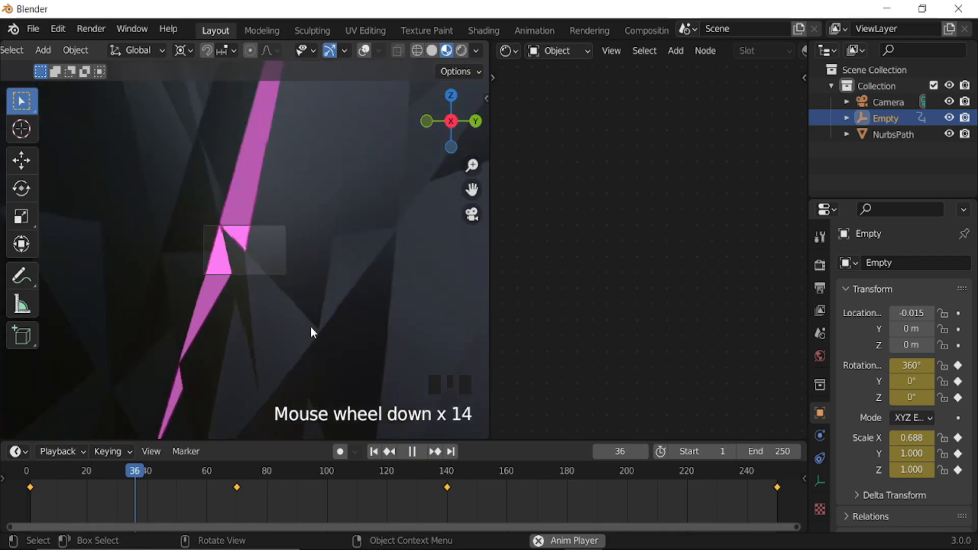
key(space)
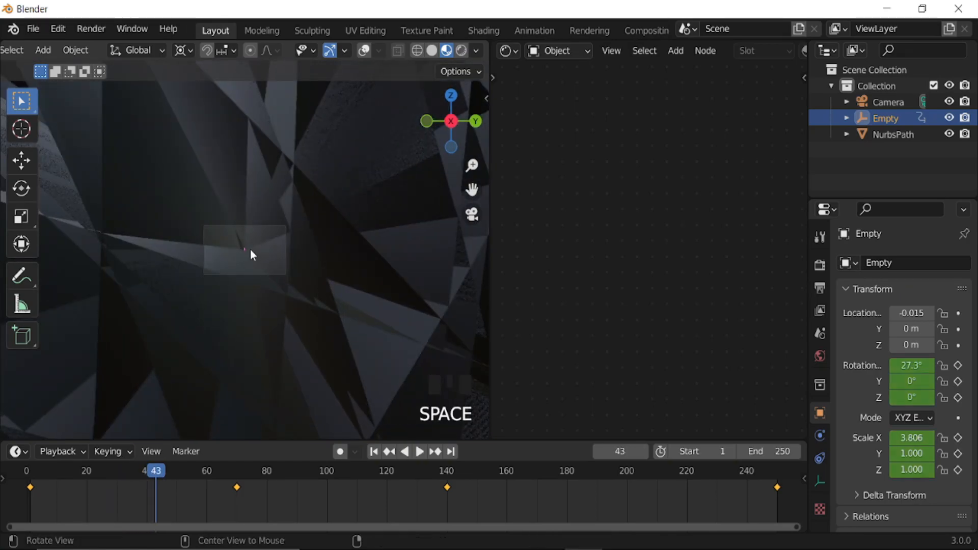
middle_drag(250, 251, 306, 277)
scroll(312, 295, down, 6)
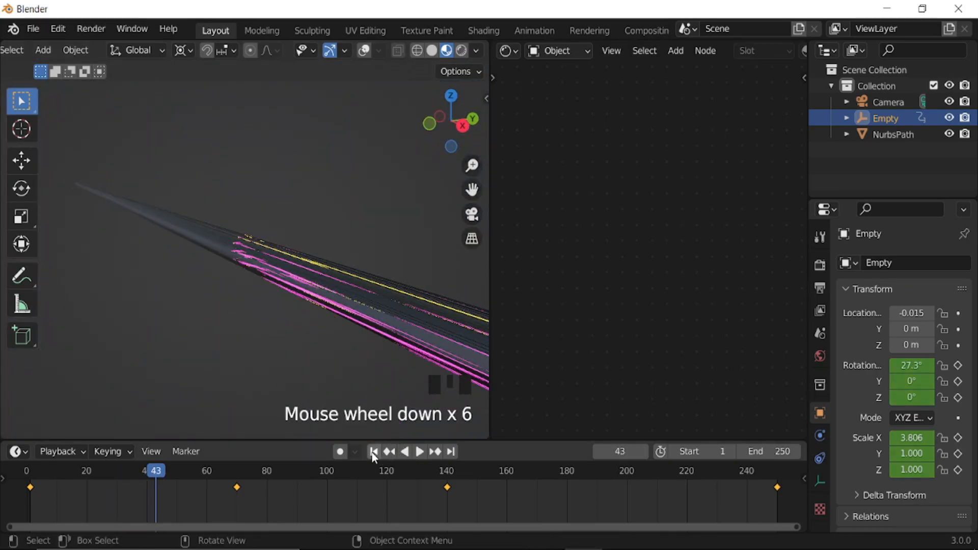
- Delete all of the Empty's keyframes and insert a new Scale keyframe at frame 1
key(x)
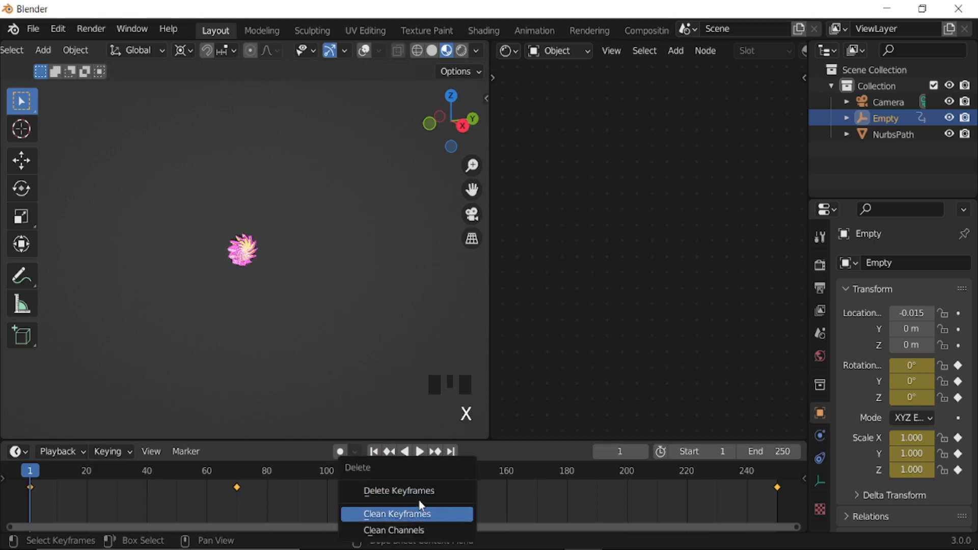
click(416, 489)
middle_drag(314, 291, 345, 282)
key(i)
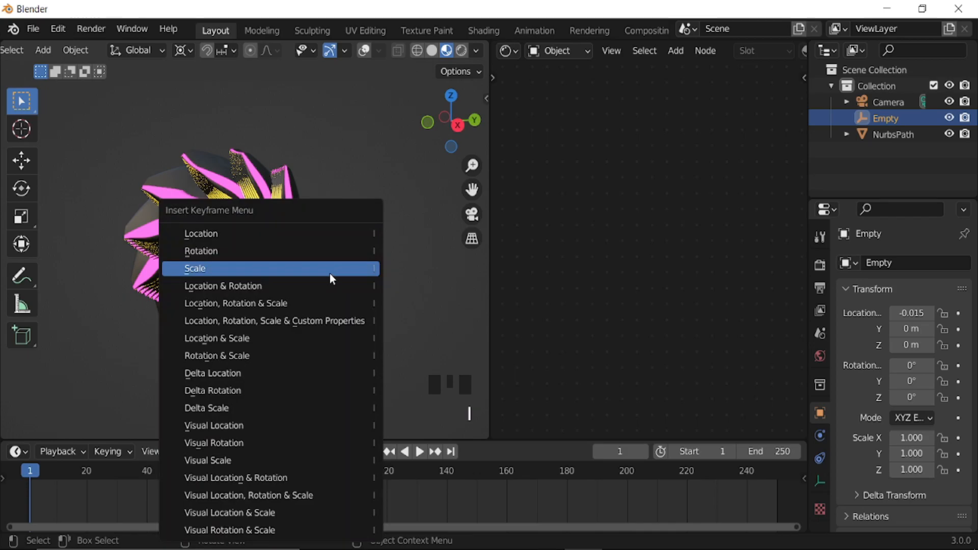
click(301, 269)
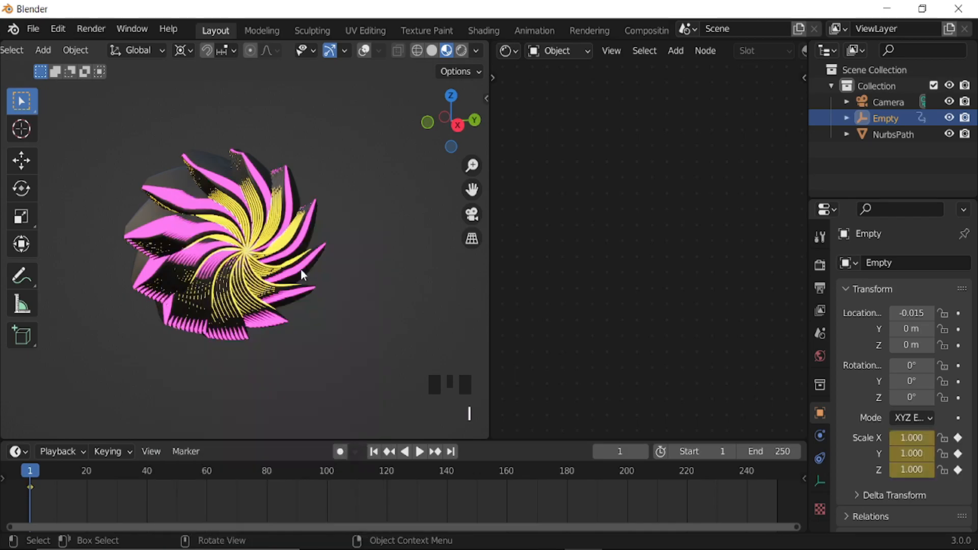
click(451, 451)
key(s)
key(x)
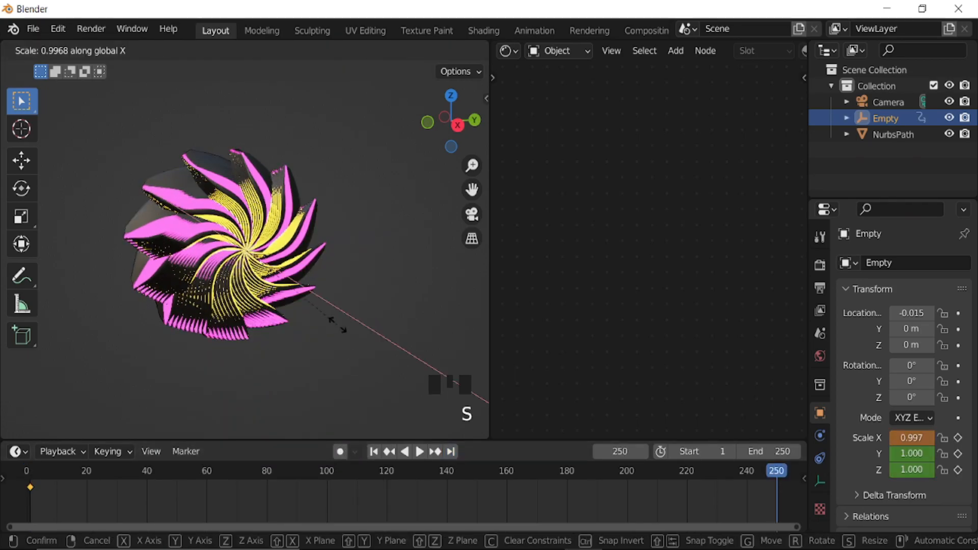
right_click(344, 324)
- Switch to the camera view and try scaling the Empty along the X axis at frame 250
key(KP_0)
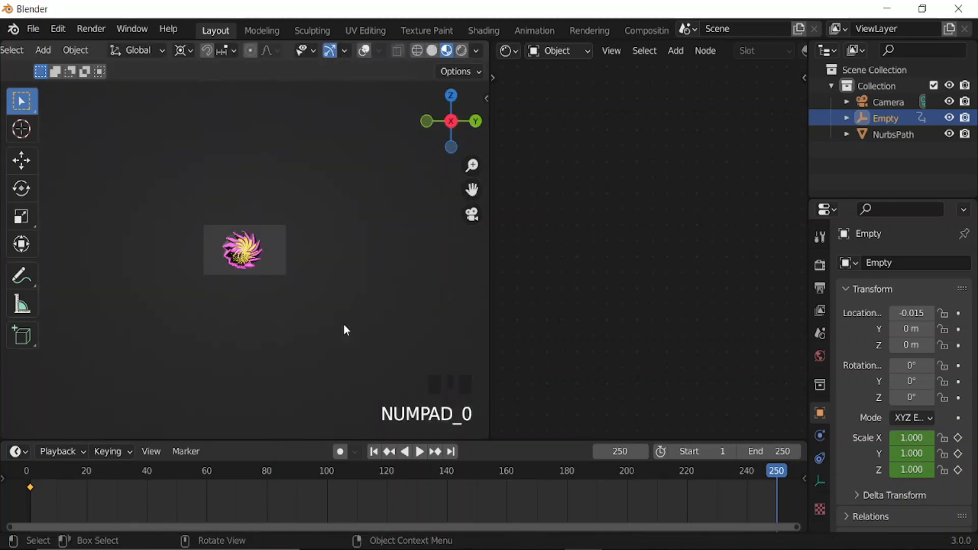
scroll(270, 285, up, 7)
key(s)
key(x)
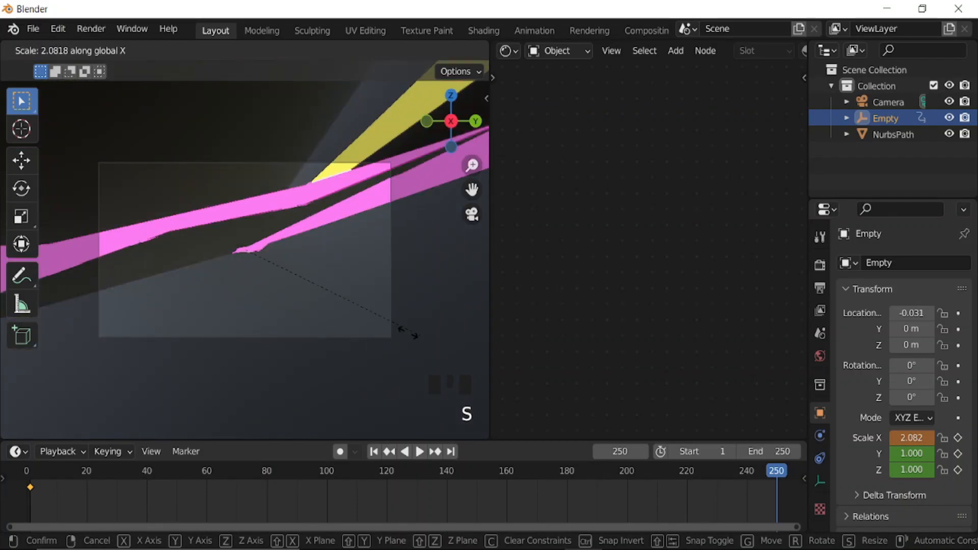
click(371, 313)
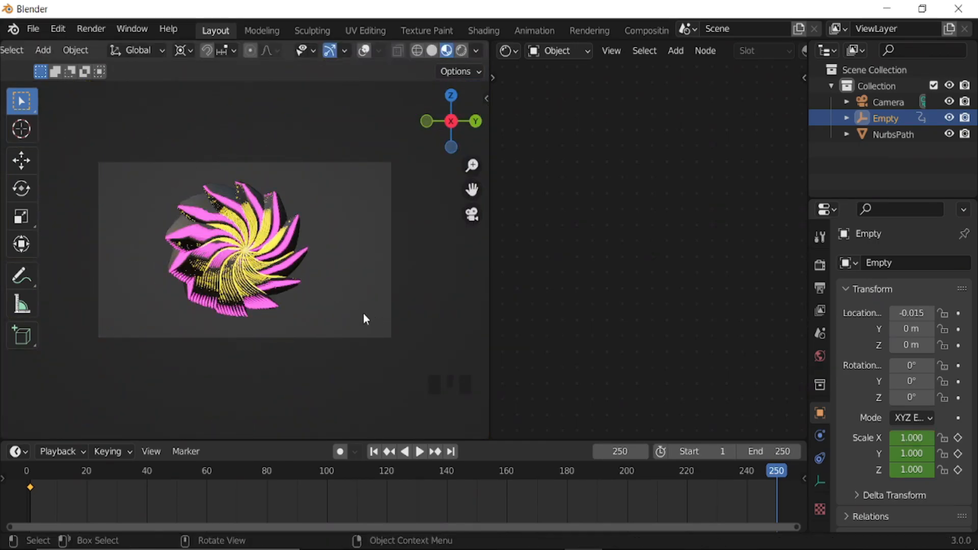
- At frame 1, set the NurbsPath's Y location to about 0.0054 m and insert a Location & Rotation keyframe
click(281, 271)
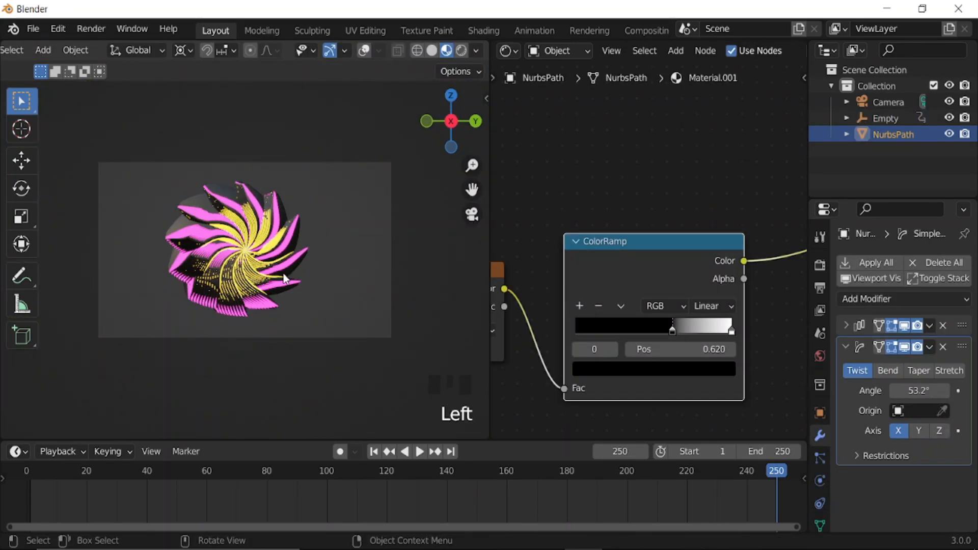
click(373, 451)
click(248, 260)
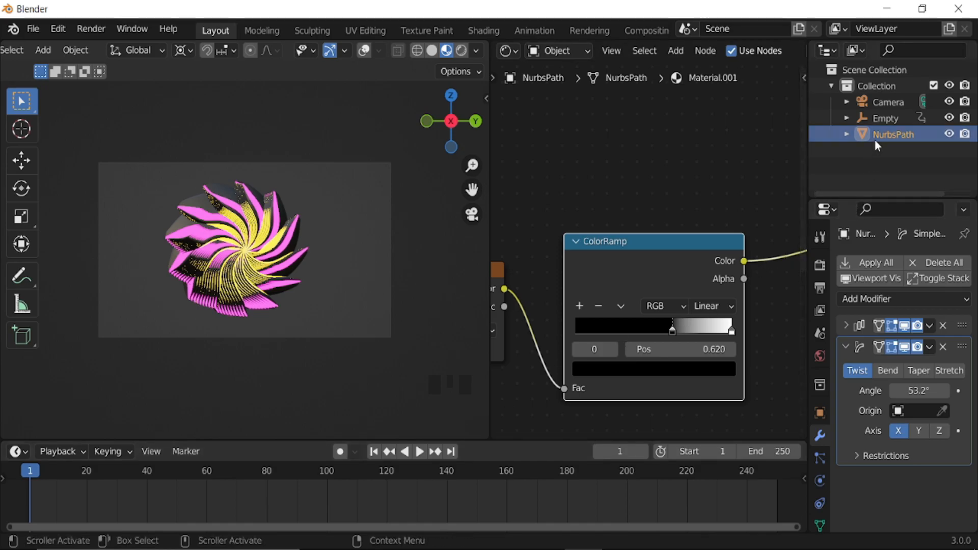
key(n)
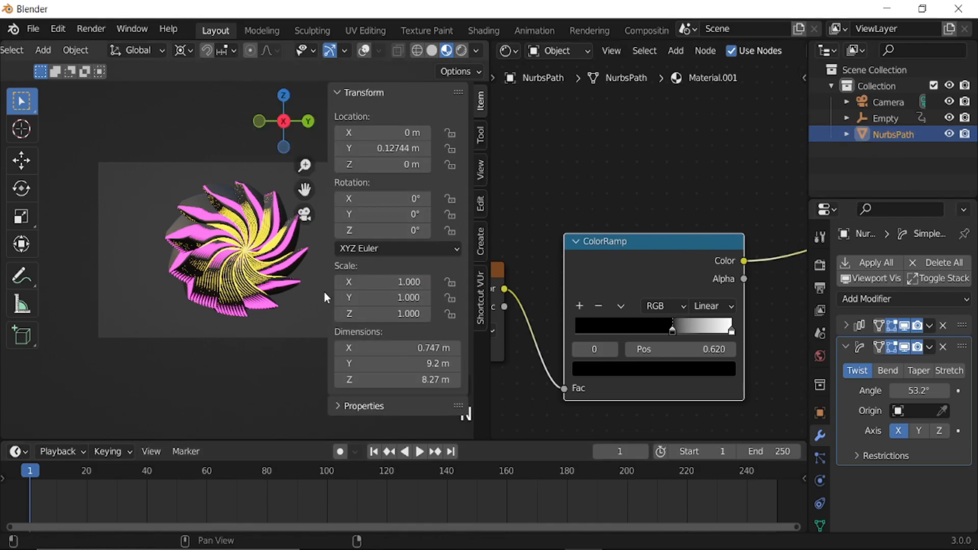
drag(387, 148, 378, 148)
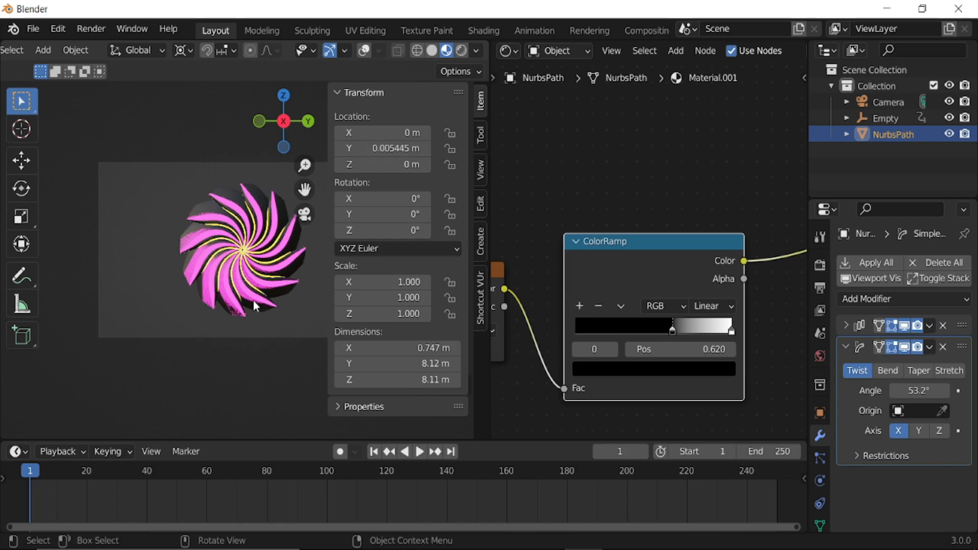
key(i)
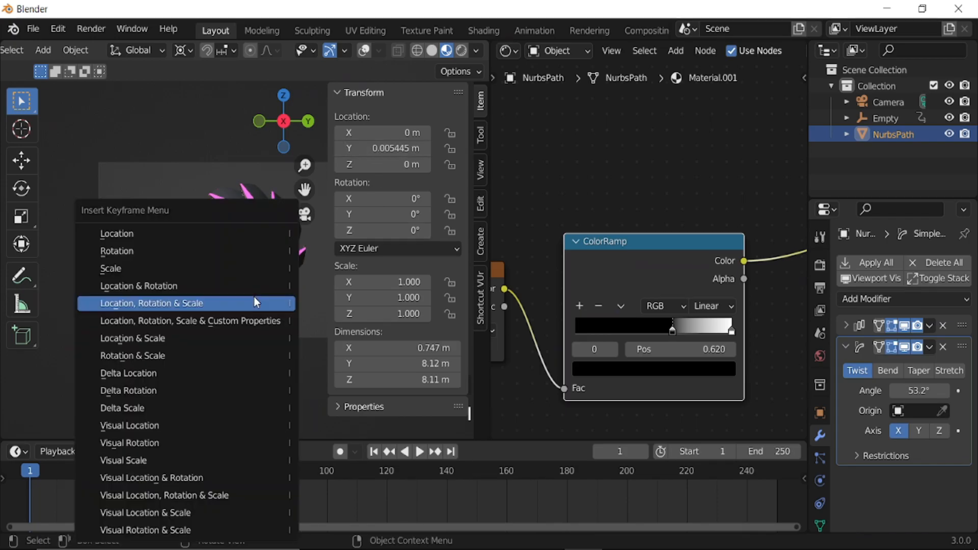
click(212, 286)
- At frame 250, set the NurbsPath's X rotation to 90° and insert a rotation keyframe
click(449, 451)
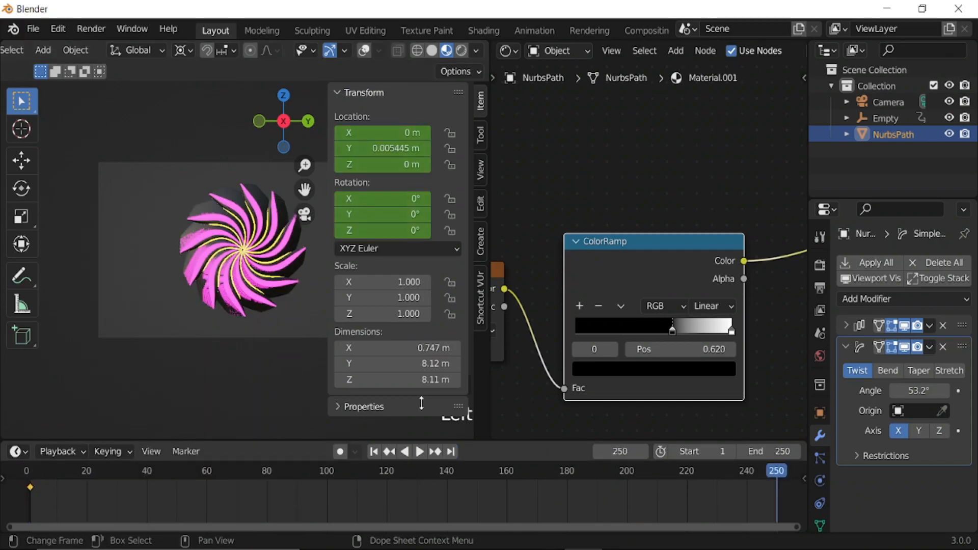
mouse_move(382, 198)
mouse_down()
mouse_move(501, 198)
mouse_move(363, 198)
mouse_up()
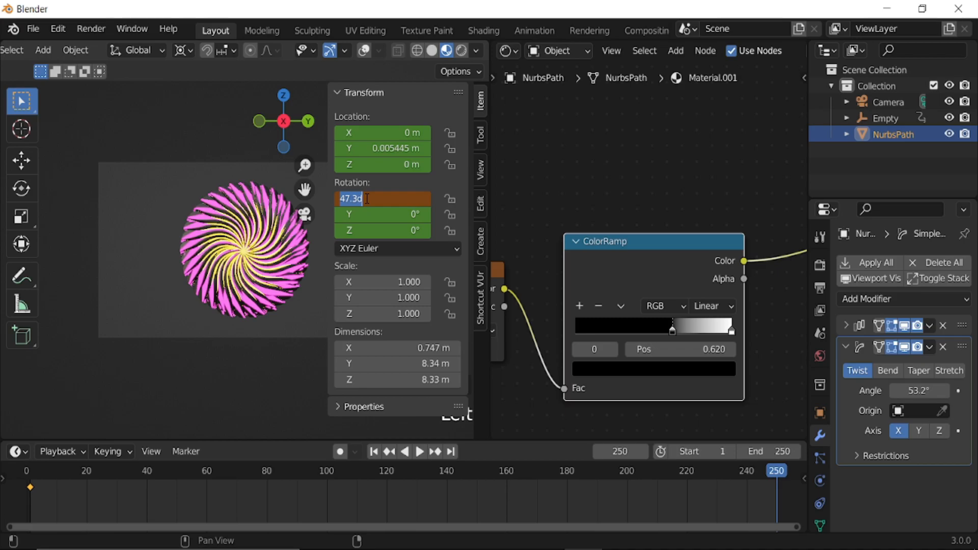
key(Return)
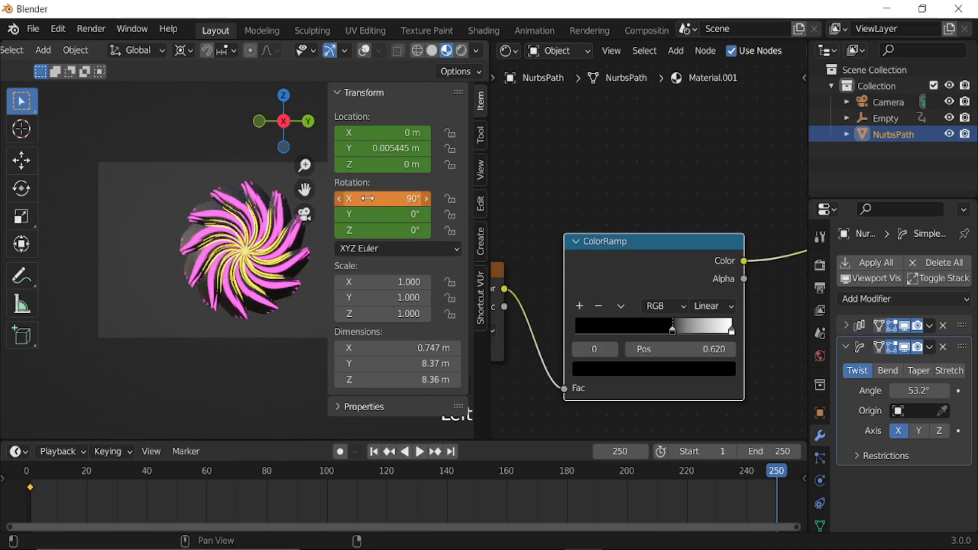
key(i)
- Play the animation to check the pinwheel's rotation up close, stop it, and return to frame 1
key(space)
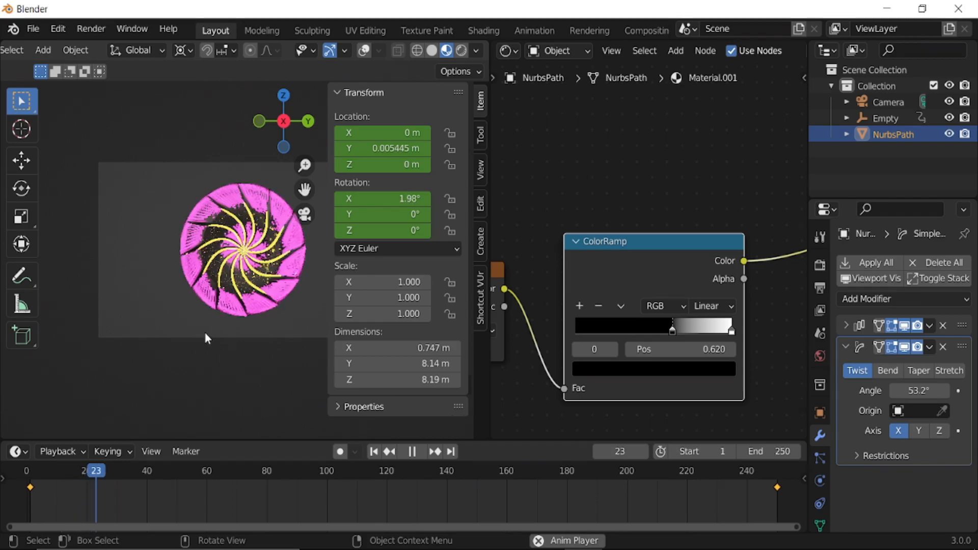
scroll(203, 332, up, 7)
scroll(204, 331, down, 4)
key(space)
key(n)
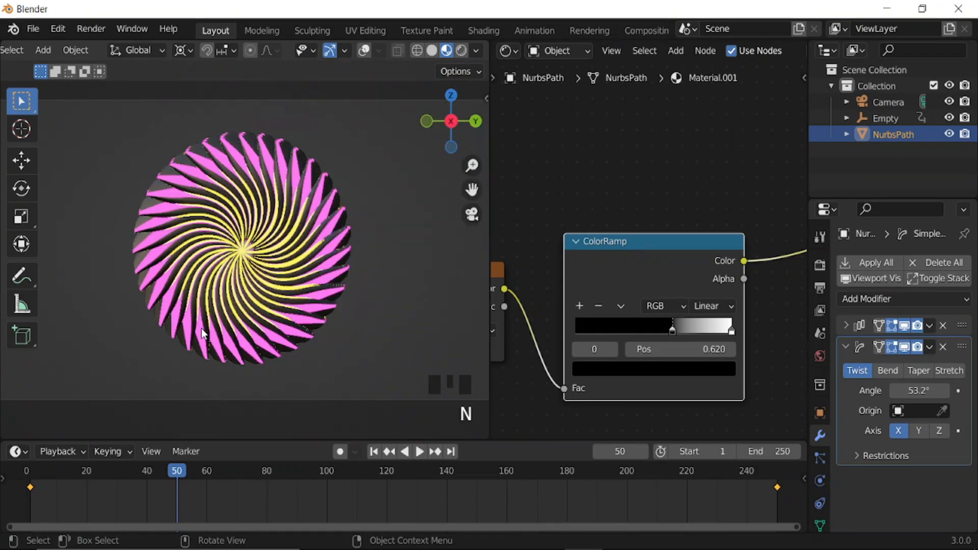
click(373, 452)
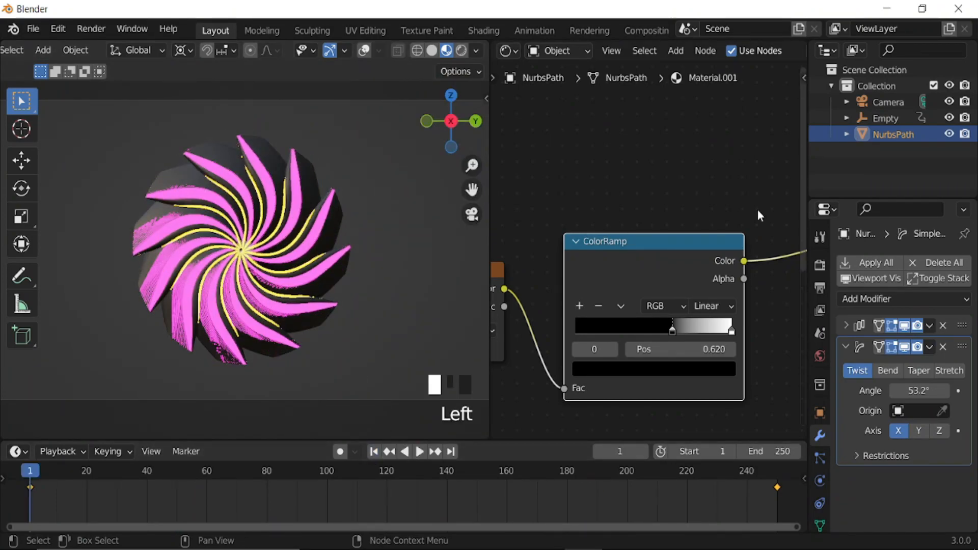
- Select the Empty, display its transform values in the viewport, and try scaling it along the X axis
click(878, 118)
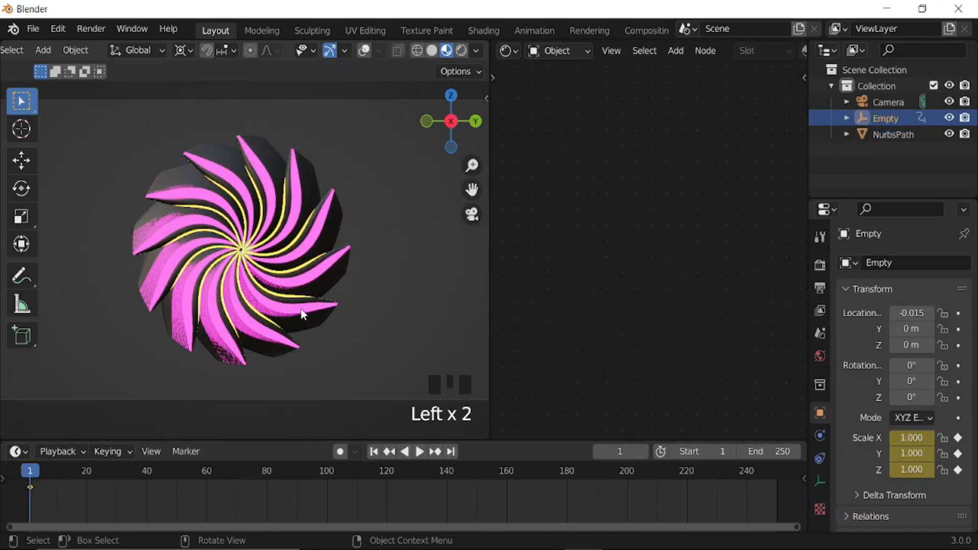
key(n)
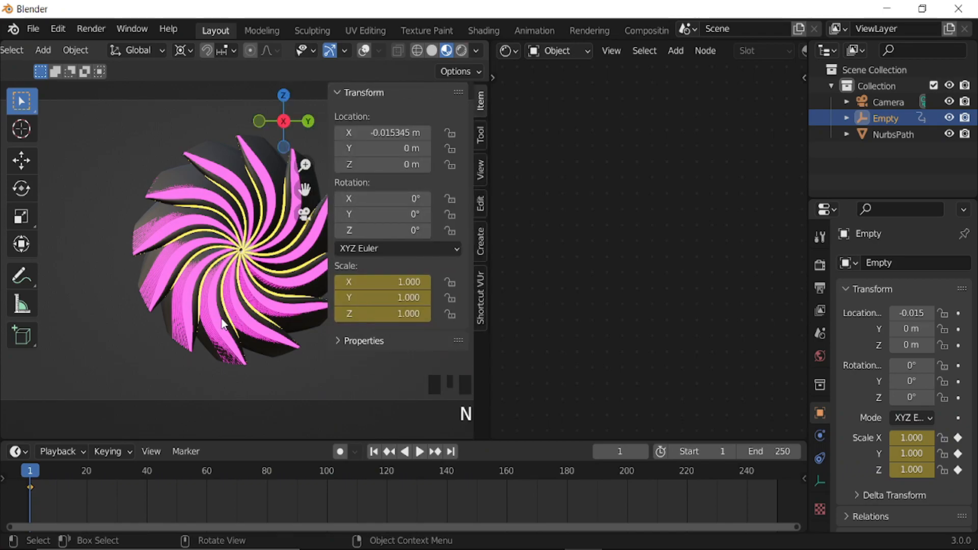
key(s)
key(x)
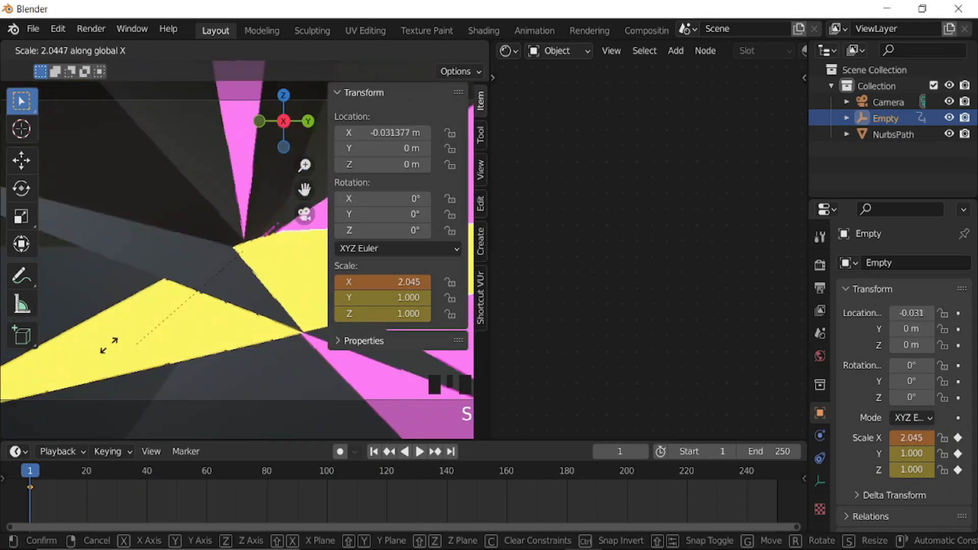
right_click(446, 397)
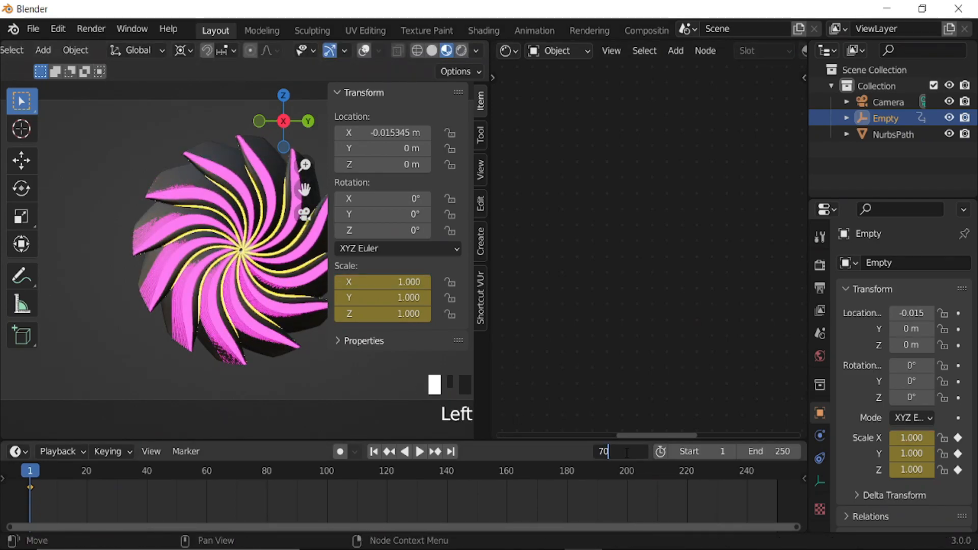
- Go to frame 70, stretch the Empty along X to a scale of about 1.576, and insert a Scale keyframe
key(Return)
key(s)
key(x)
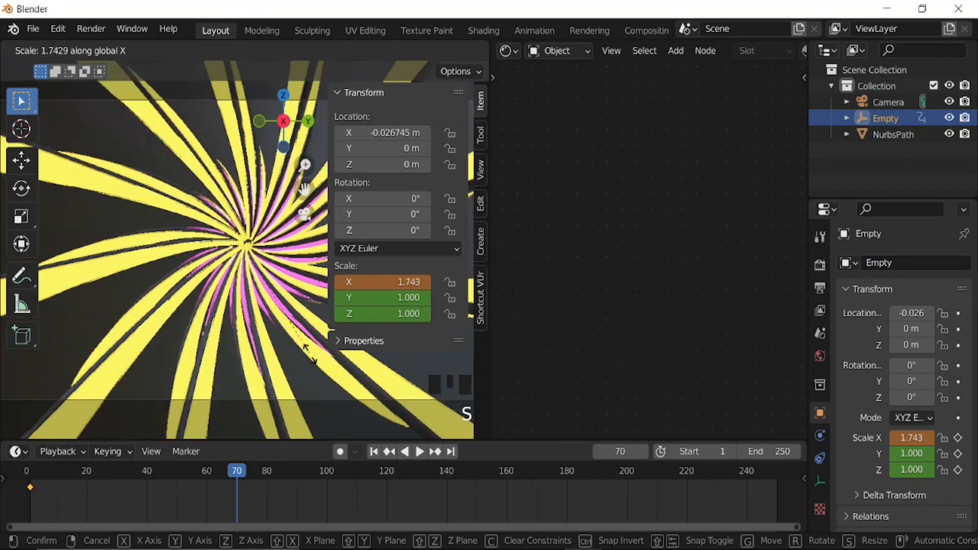
click(257, 279)
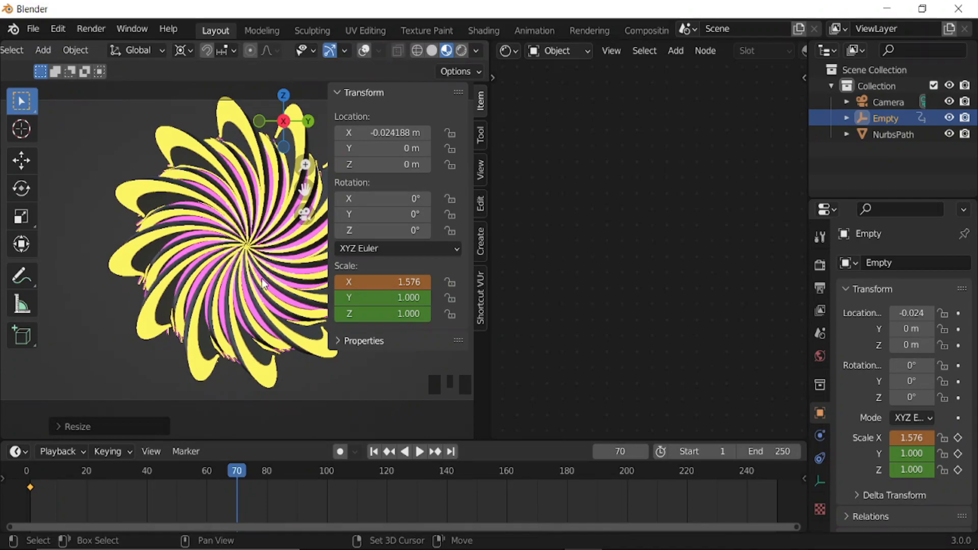
key(i)
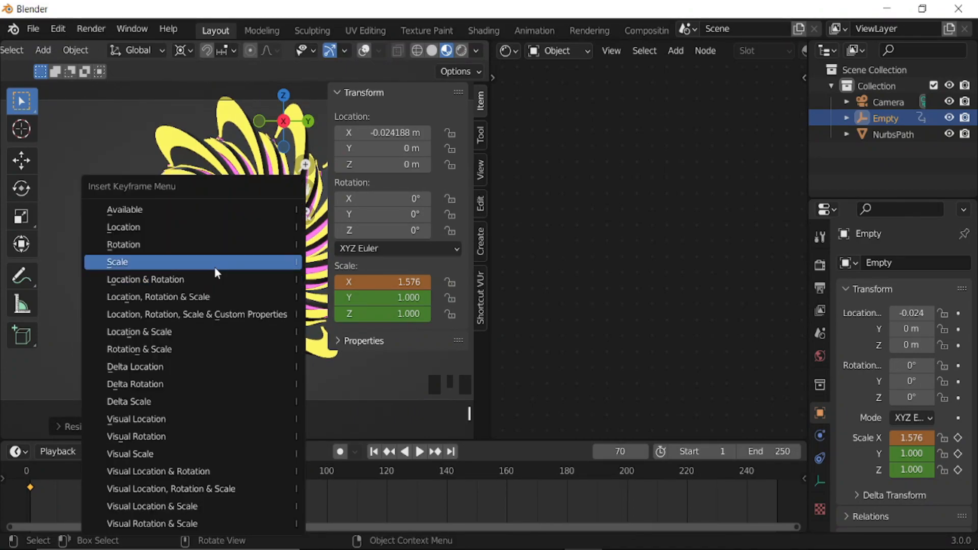
click(214, 267)
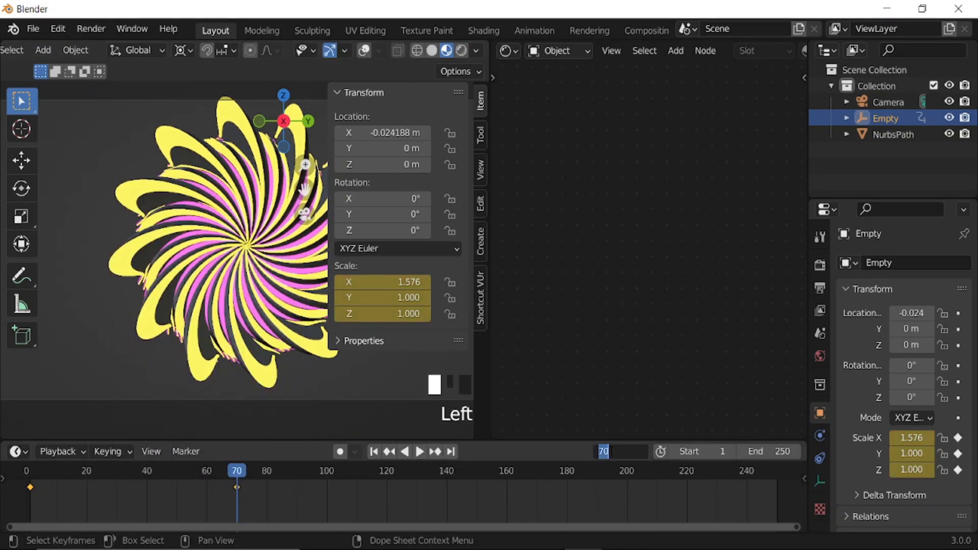
- Go to frame 140, shrink the Empty along X to a scale of about 0.463, and insert a Scale keyframe
text(140)
key(Return)
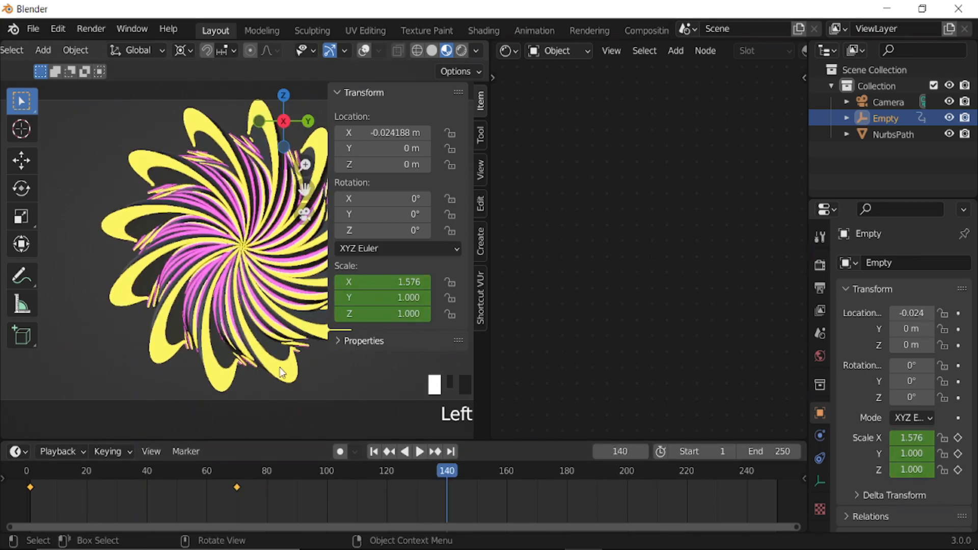
key(s)
key(x)
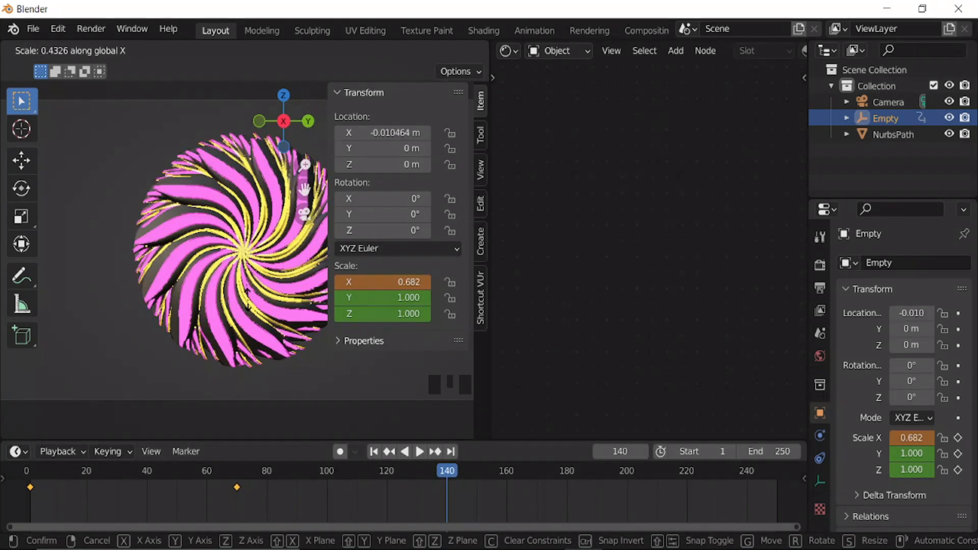
click(264, 304)
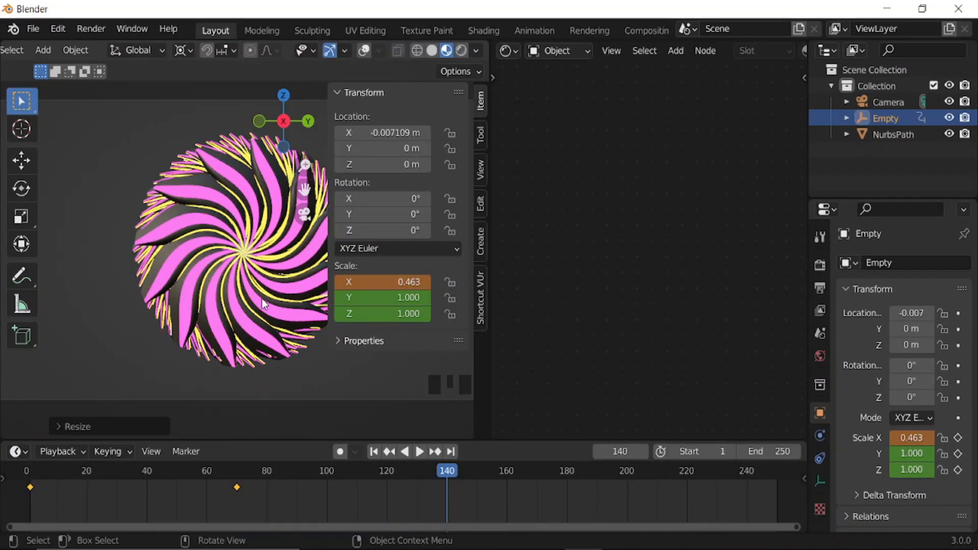
key(i)
click(204, 269)
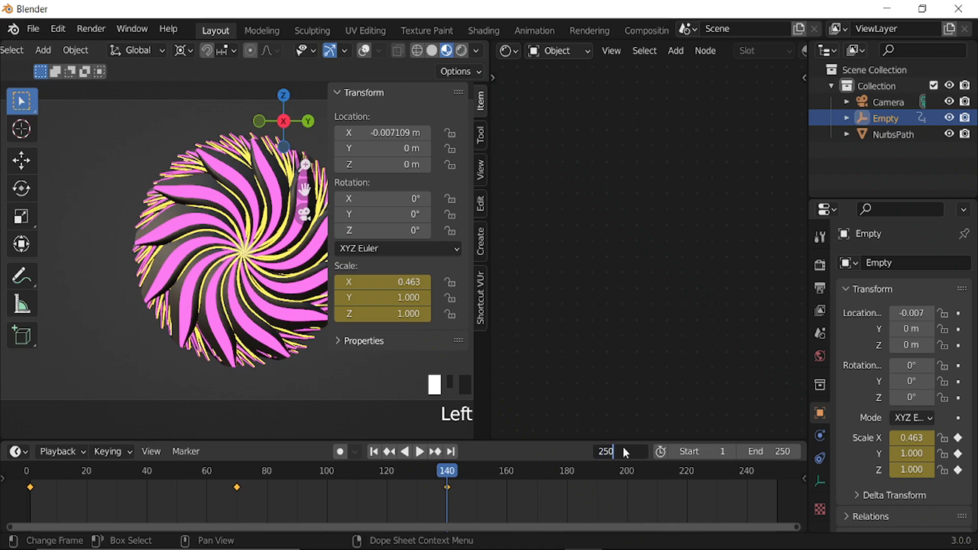
- Go to frame 250, stretch the Empty along X to a scale of about 1.561, and insert a Scale keyframe
key(Return)
key(s)
key(x)
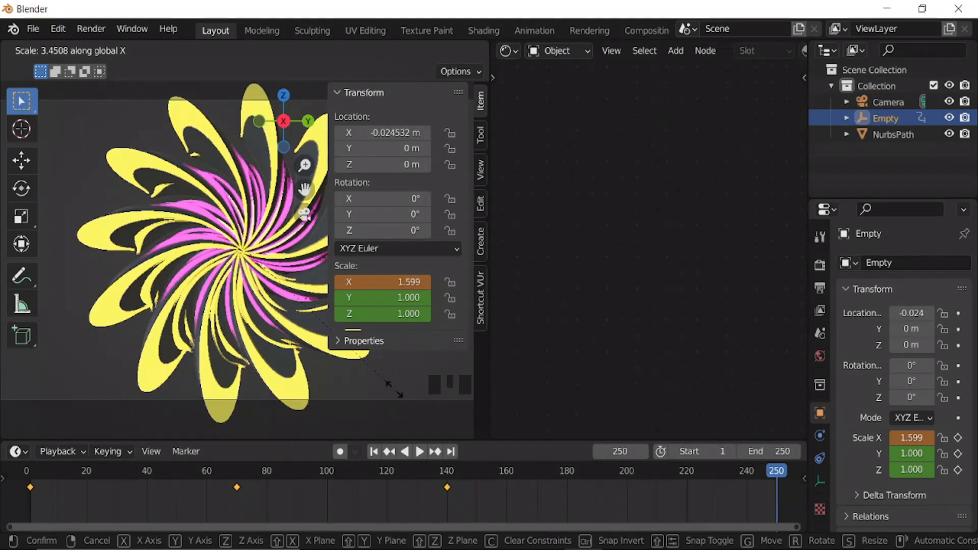
click(377, 392)
key(i)
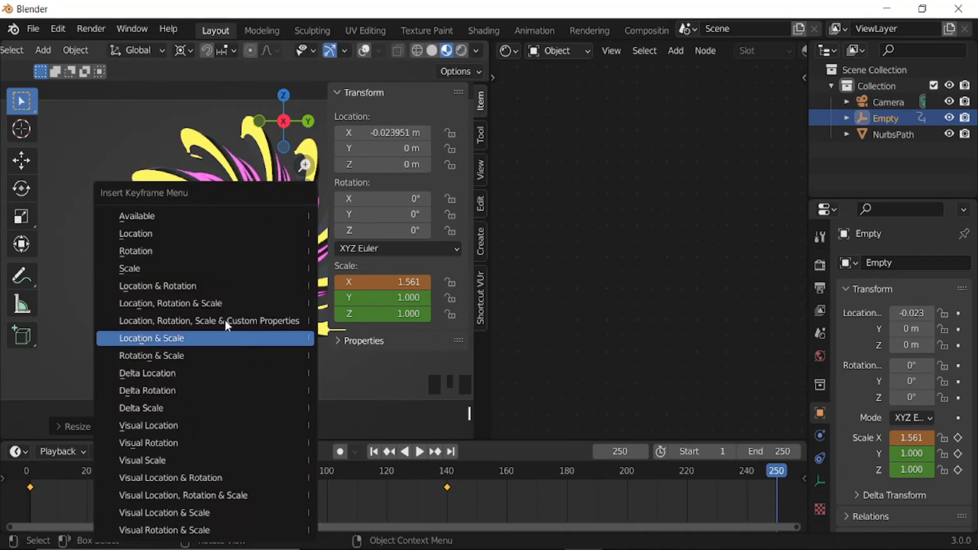
click(182, 267)
key(n)
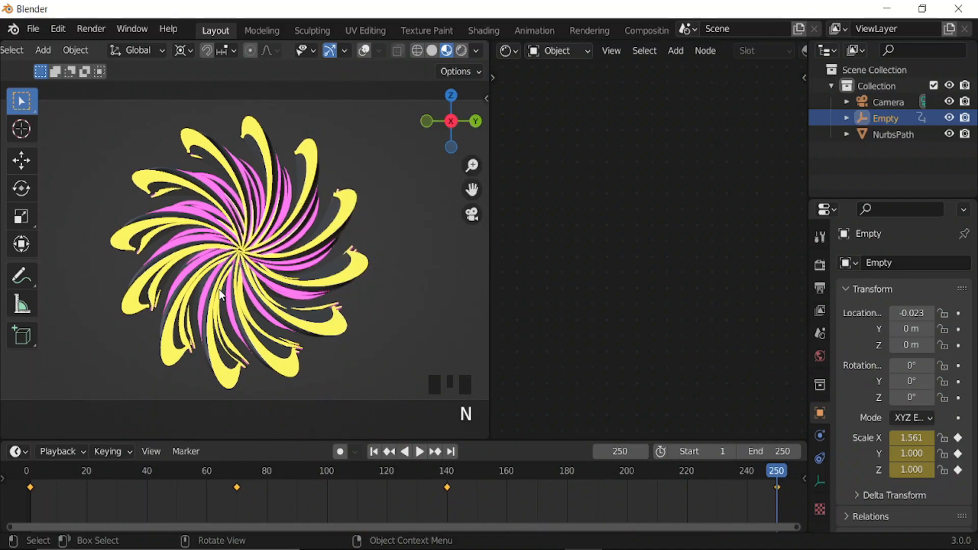
- Play the animation to check the Empty's scale keyframes, stop it, and show the viewport in rendered shading
key(space)
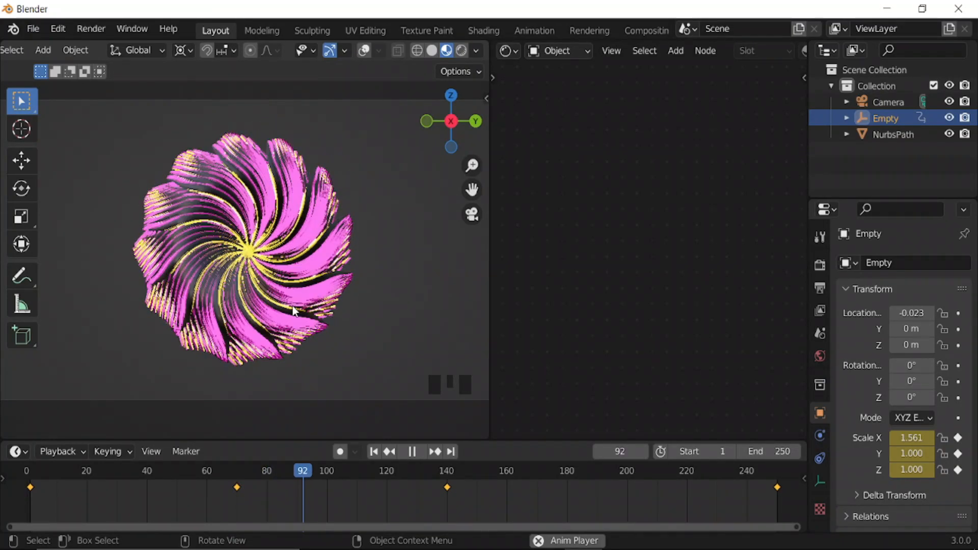
key(space)
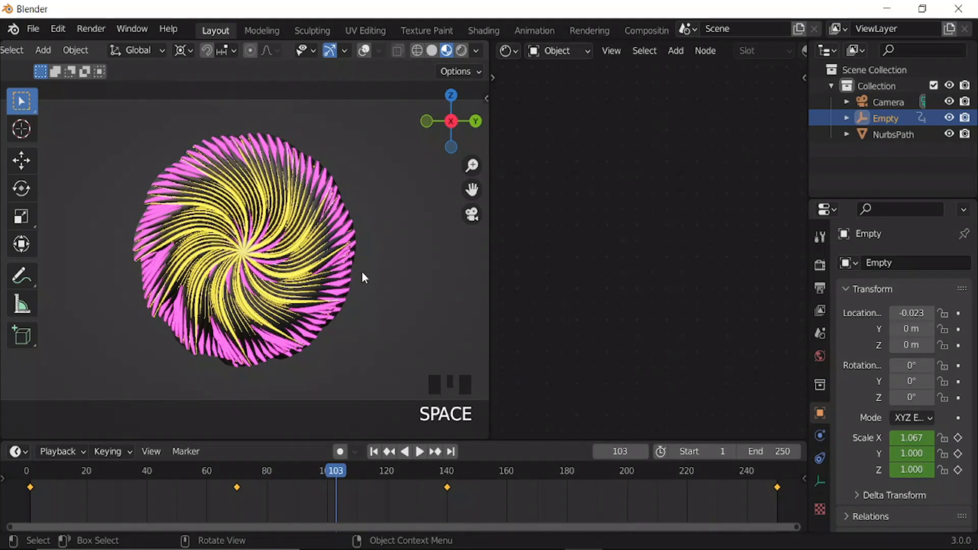
click(460, 51)
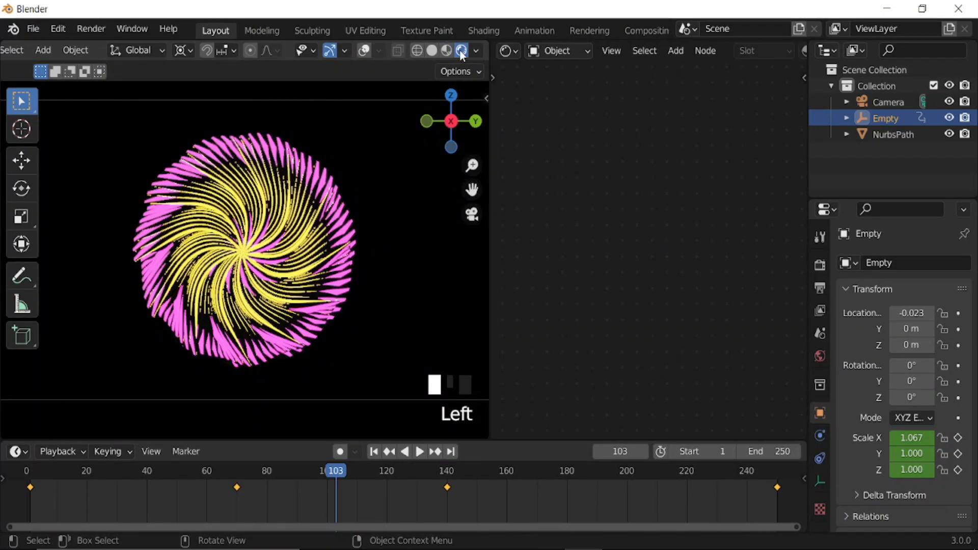
- Set the World background strength to 0
click(819, 355)
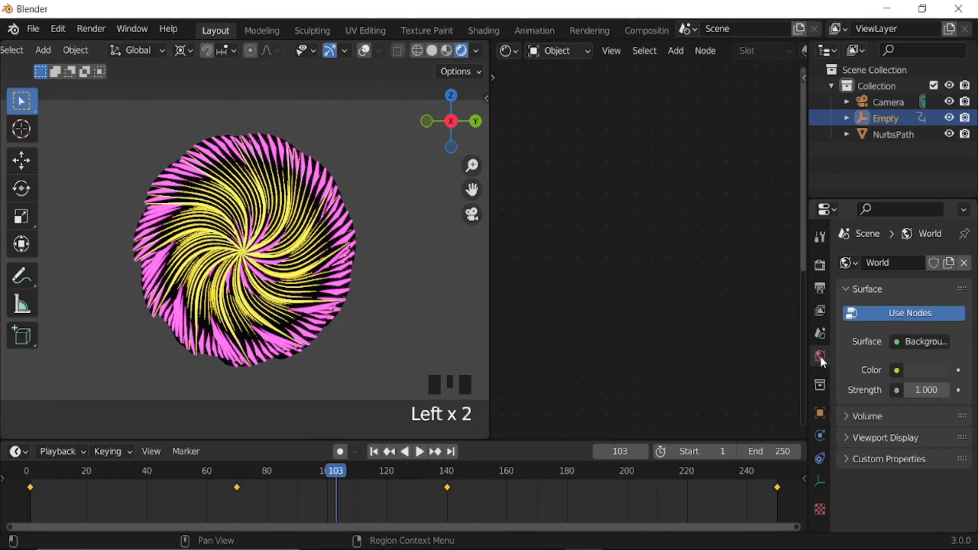
click(927, 390)
text(0)
key(Return)
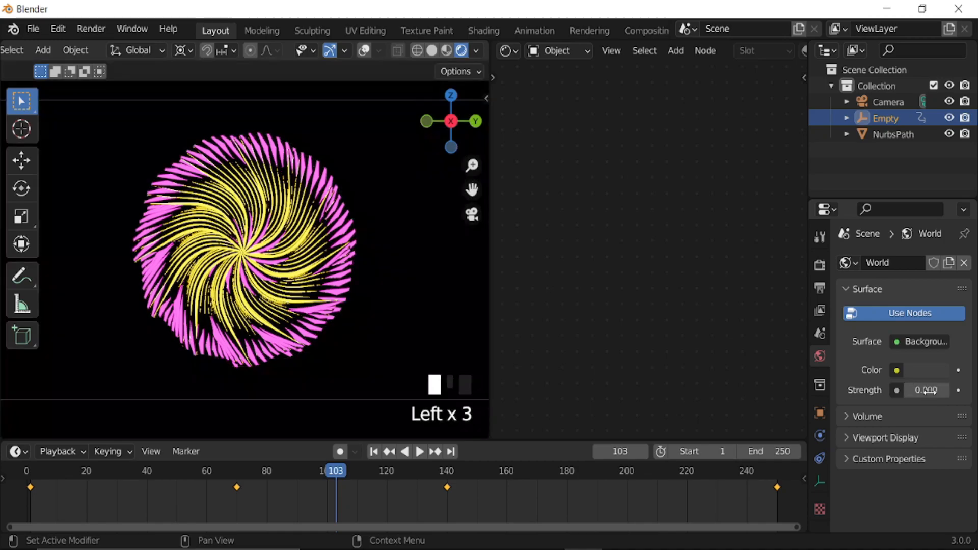
- Play the animation in the camera view to check the glowing pinwheel against the black world, and stop it
scroll(336, 337, up, 2)
key(space)
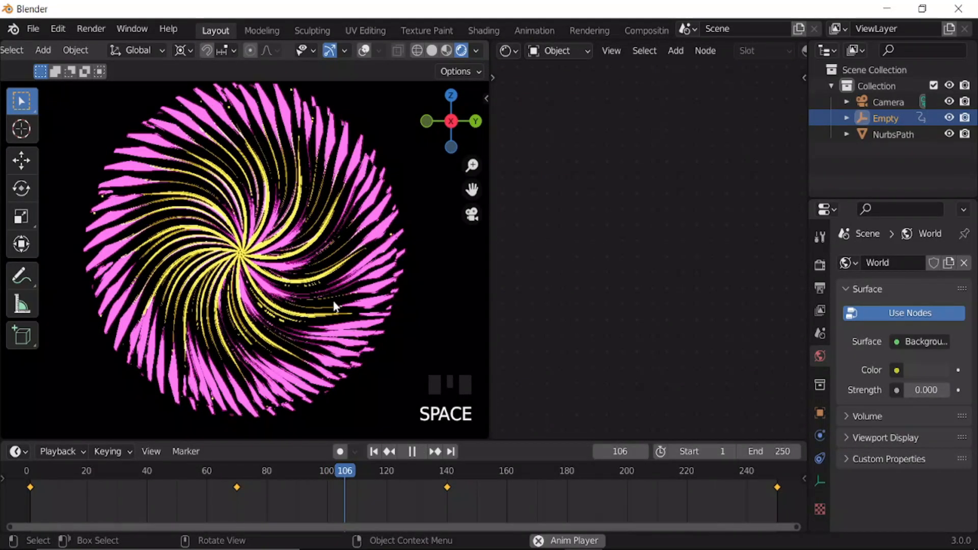
scroll(334, 306, down, 4)
scroll(334, 306, up, 2)
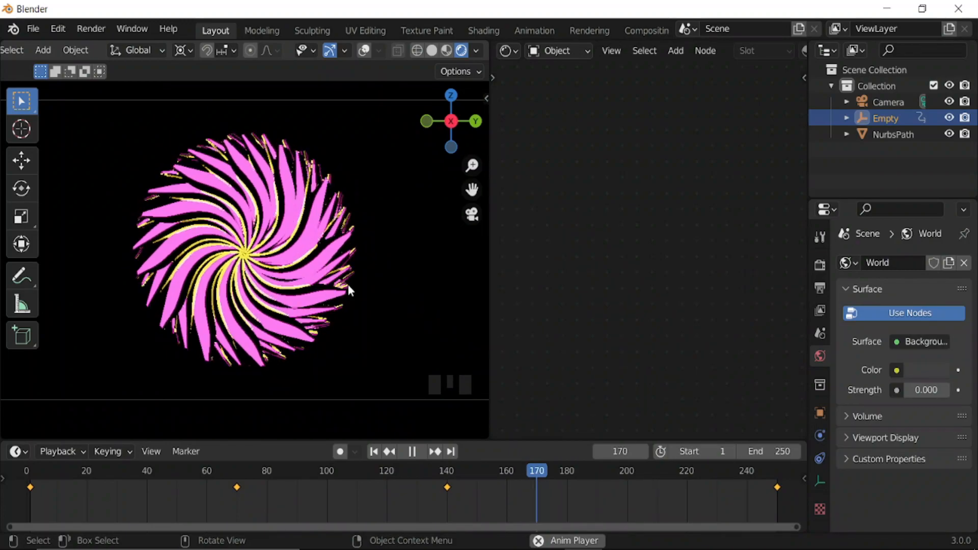
key(space)
- Set the NurbsPath pinwheel's Simple Deform twist axis to Z and play the animation to check it
click(314, 241)
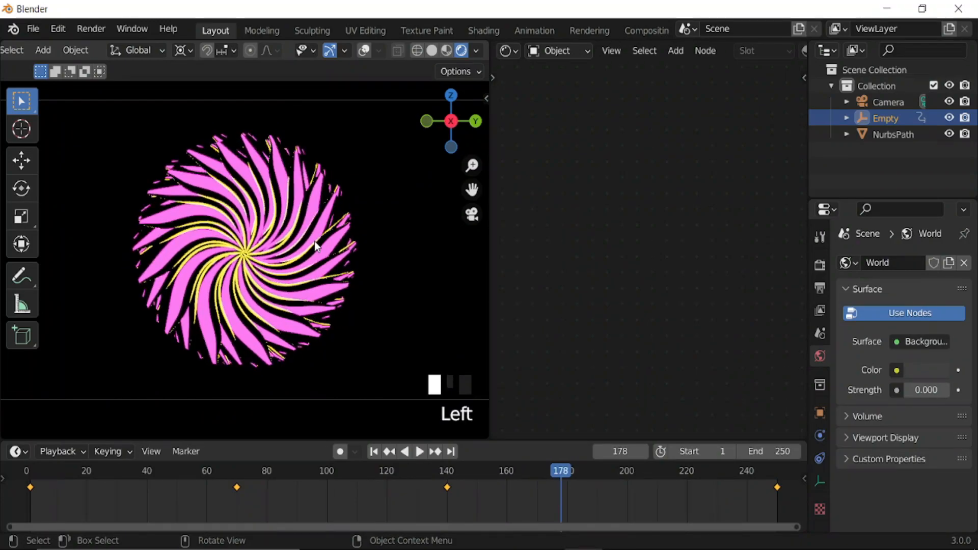
click(821, 434)
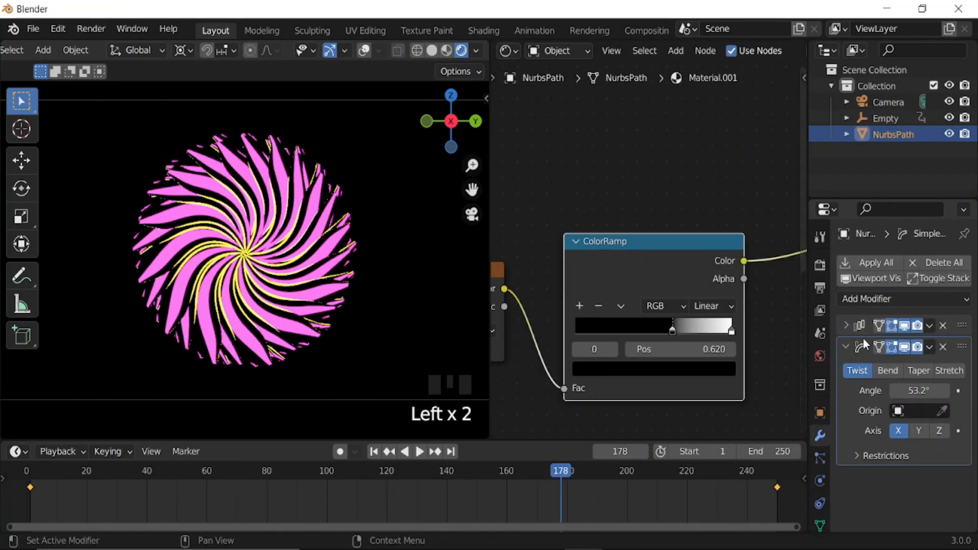
click(939, 430)
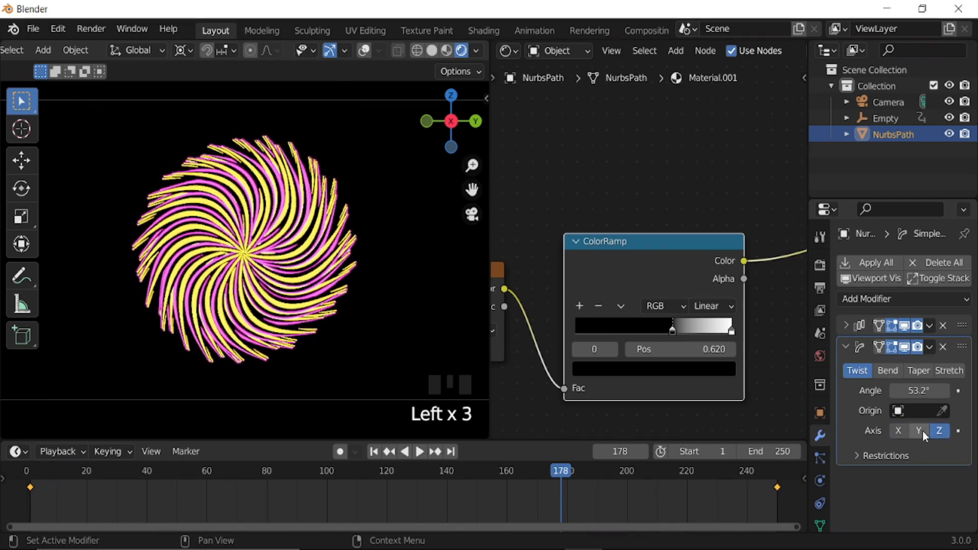
key(space)
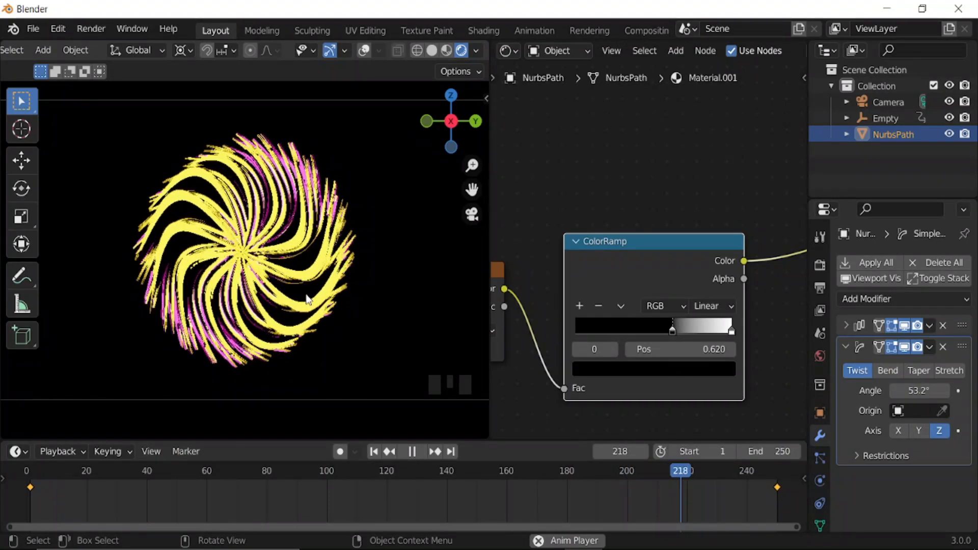
key(space)
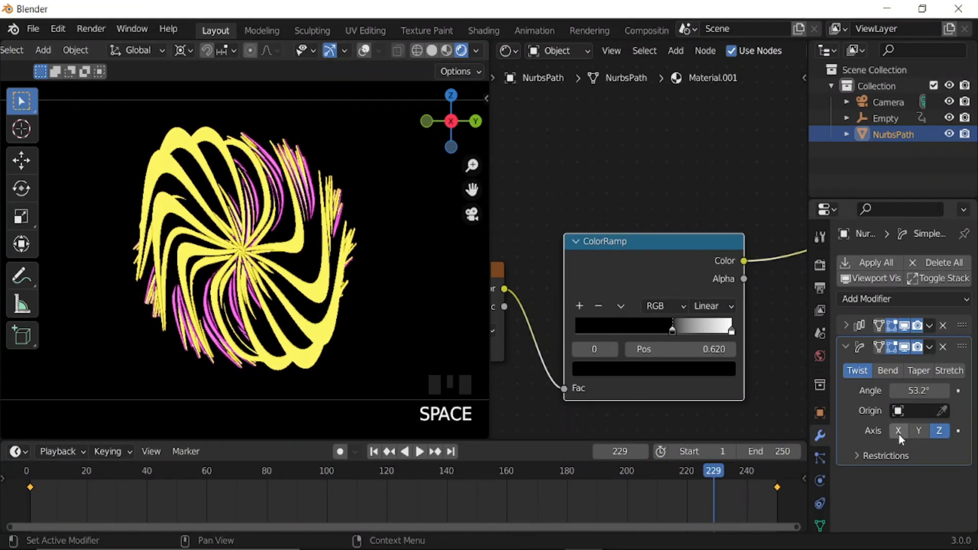
- Switch the pinwheel's Simple Deform modifier to Taper on the X axis and play the animation to check it
click(898, 432)
click(889, 371)
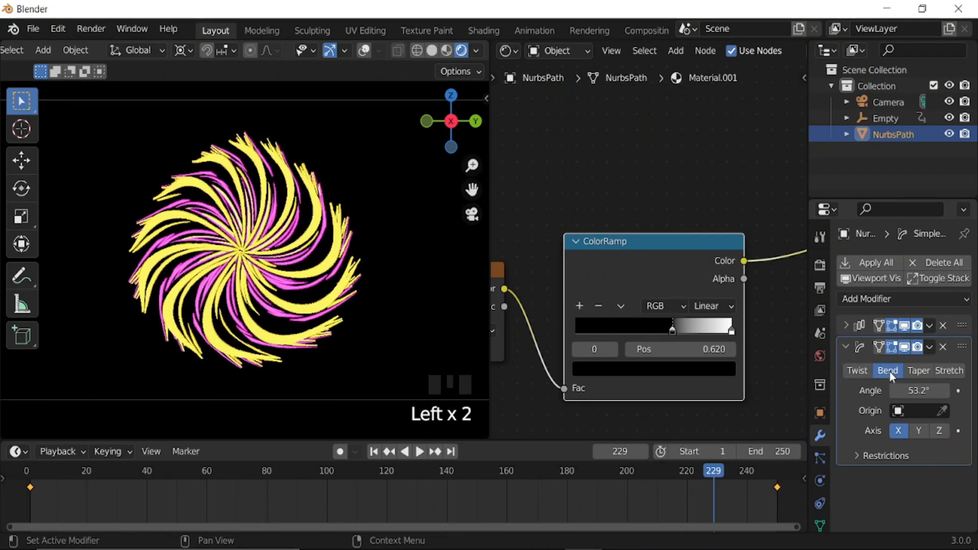
click(917, 368)
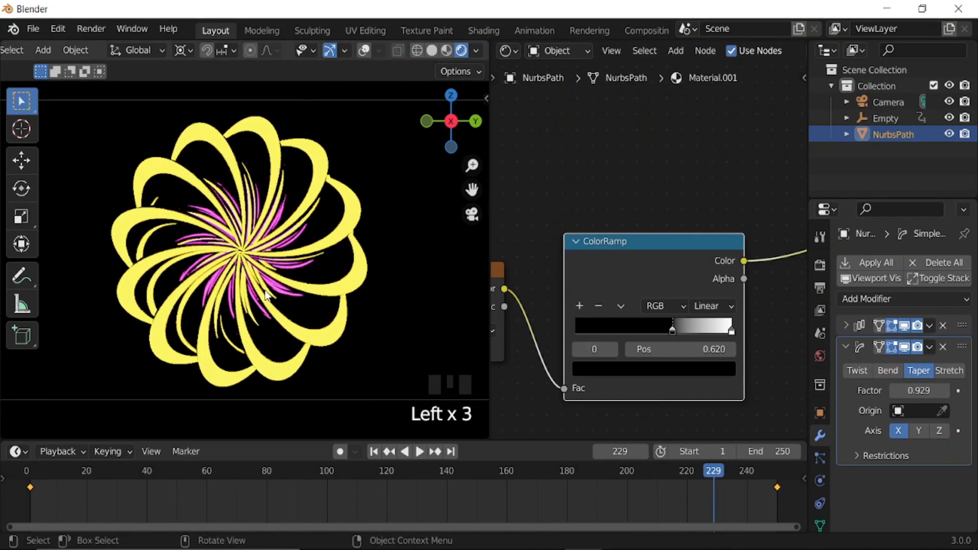
key(space)
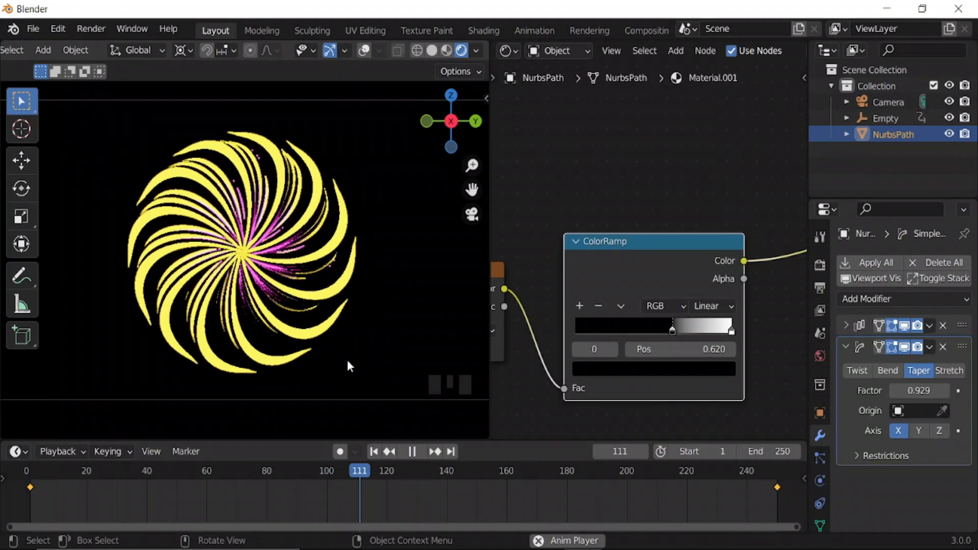
key(space)
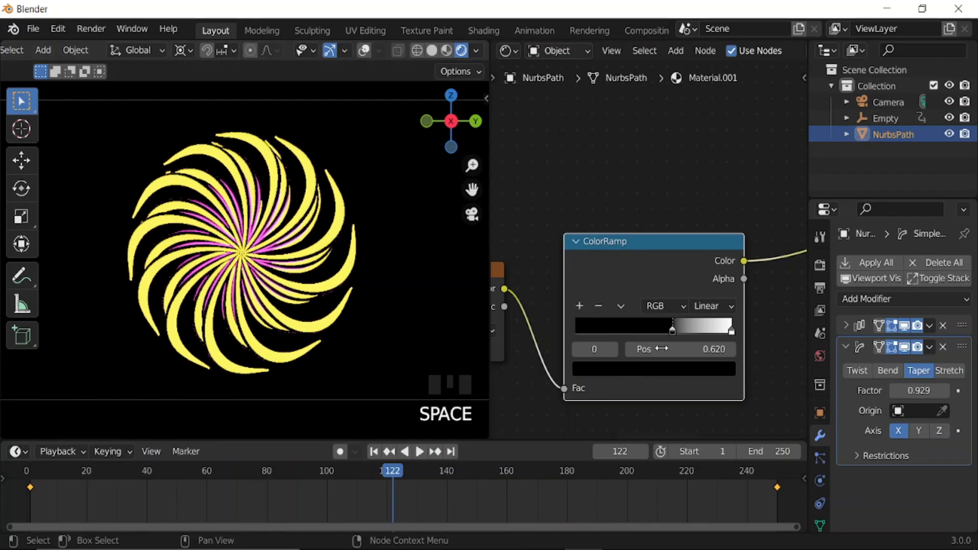
- Move the black stop of the material's ColorRamp to a position of about 0.417
drag(674, 332, 611, 325)
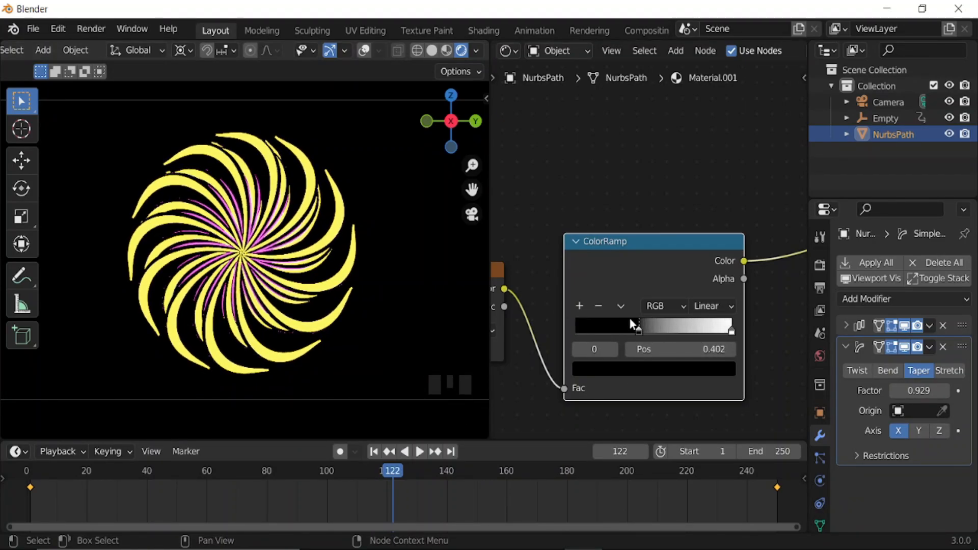
middle_drag(573, 325, 731, 319)
click(623, 335)
key(Return)
middle_drag(774, 331, 415, 331)
drag(629, 274, 653, 276)
drag(715, 285, 633, 270)
- Raise the World background strength to about 0.320
click(819, 355)
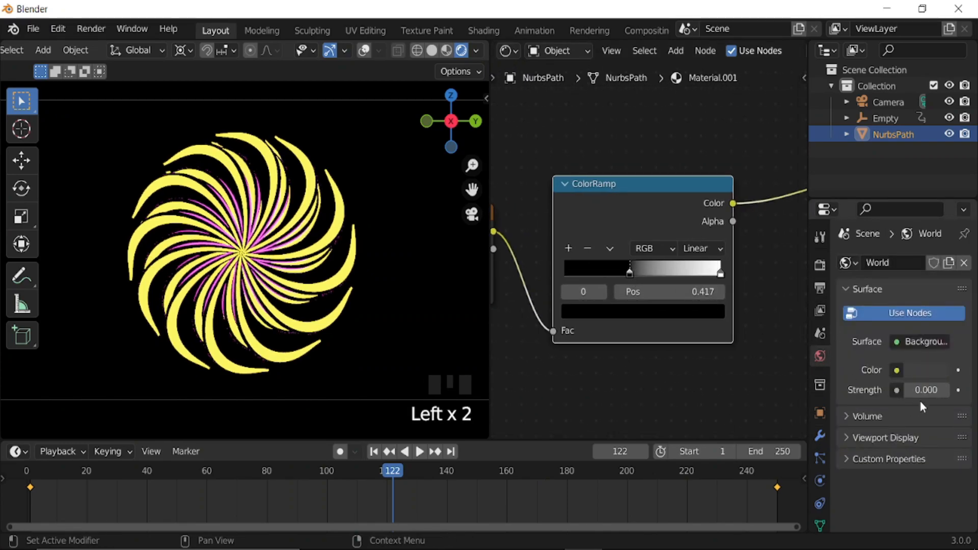
drag(926, 389, 952, 390)
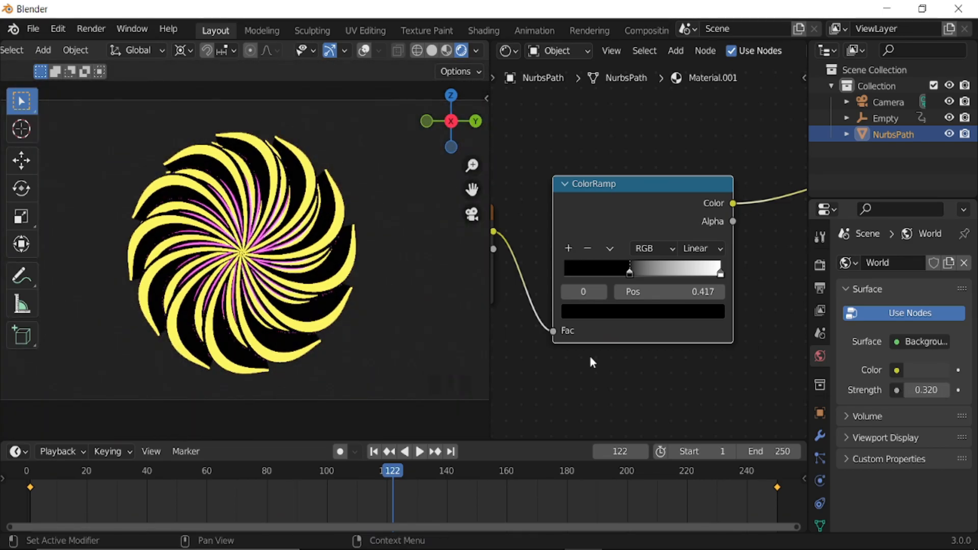
- View the pinwheel from outside the camera with the viewport overlays shown, and play its animation briefly
middle_drag(253, 258, 340, 281)
scroll(339, 275, down, 3)
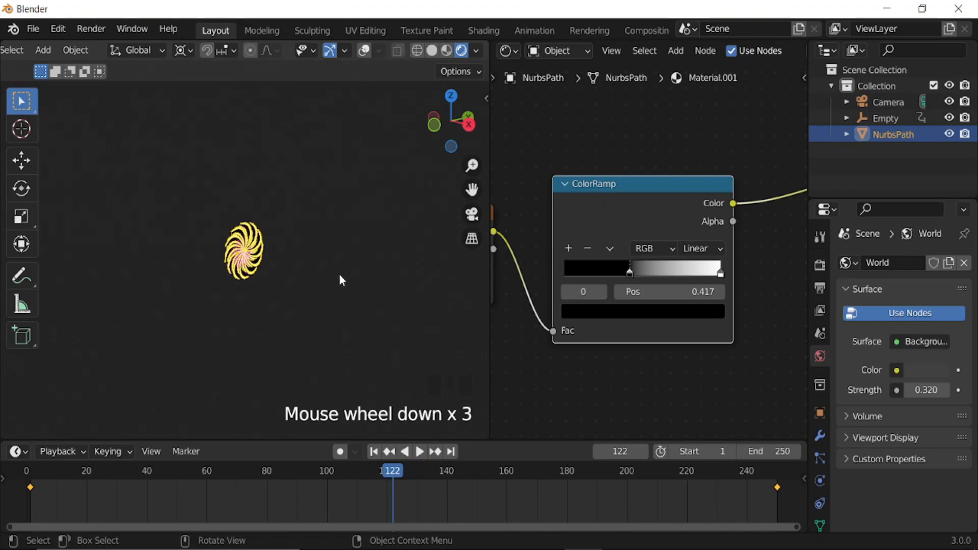
click(364, 52)
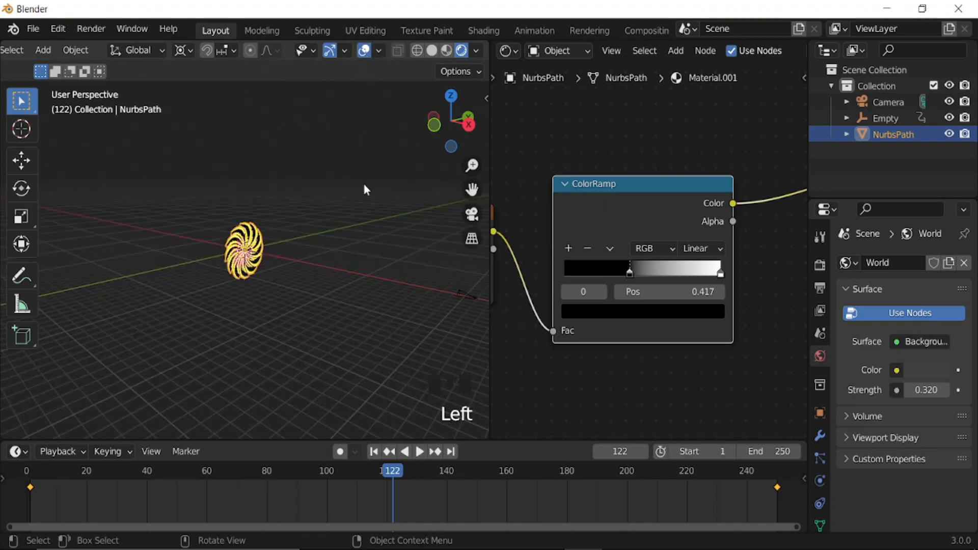
click(820, 436)
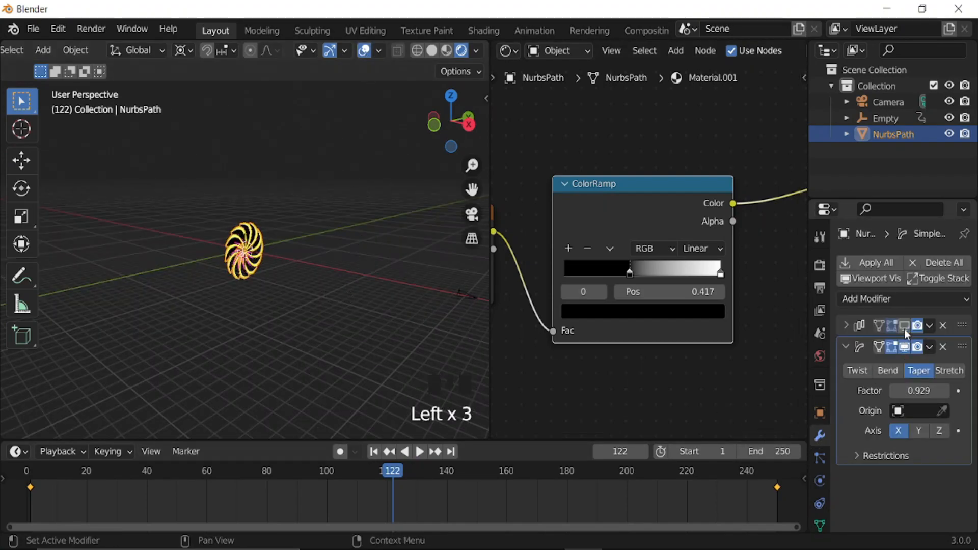
key(space)
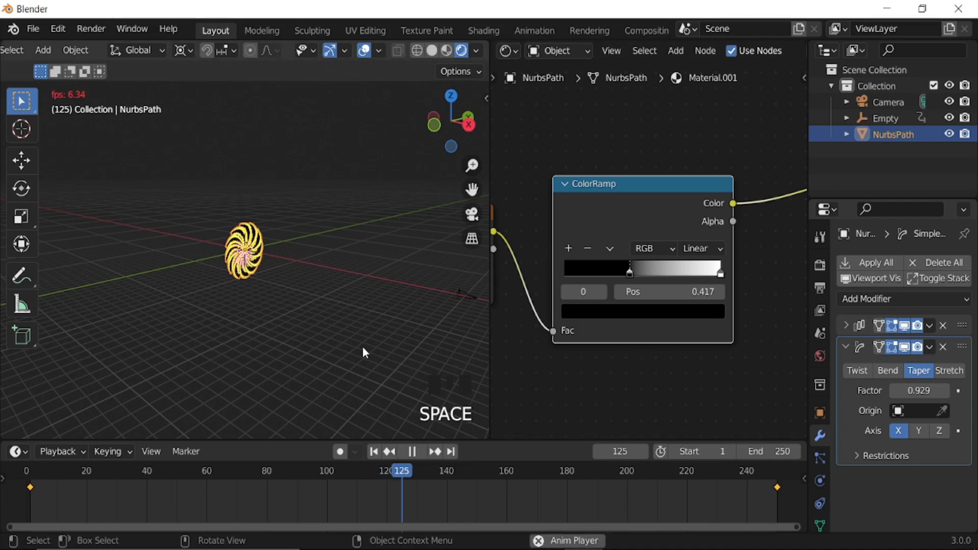
key(space)
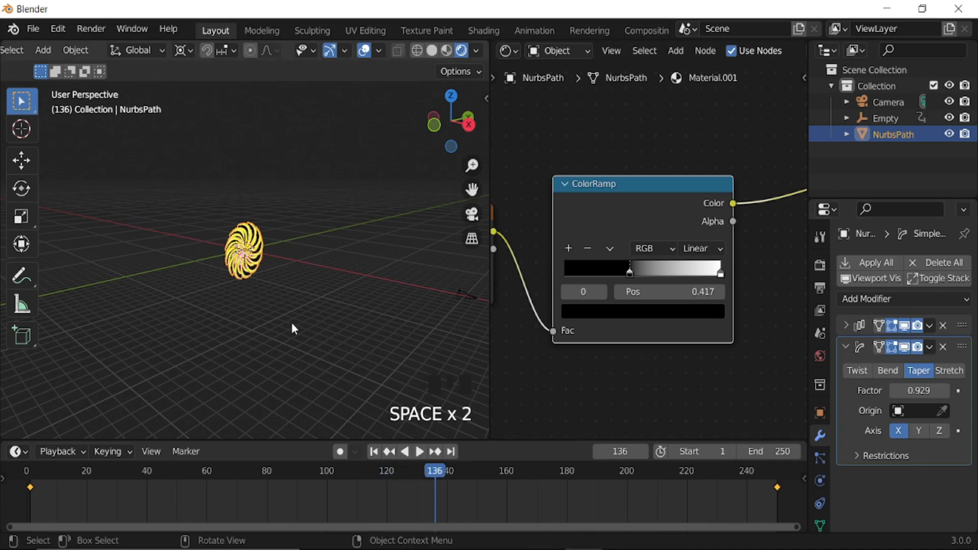
- Add an area light and move it along the X axis to about 8.08 m, in front of the pinwheel
key(shift+a)
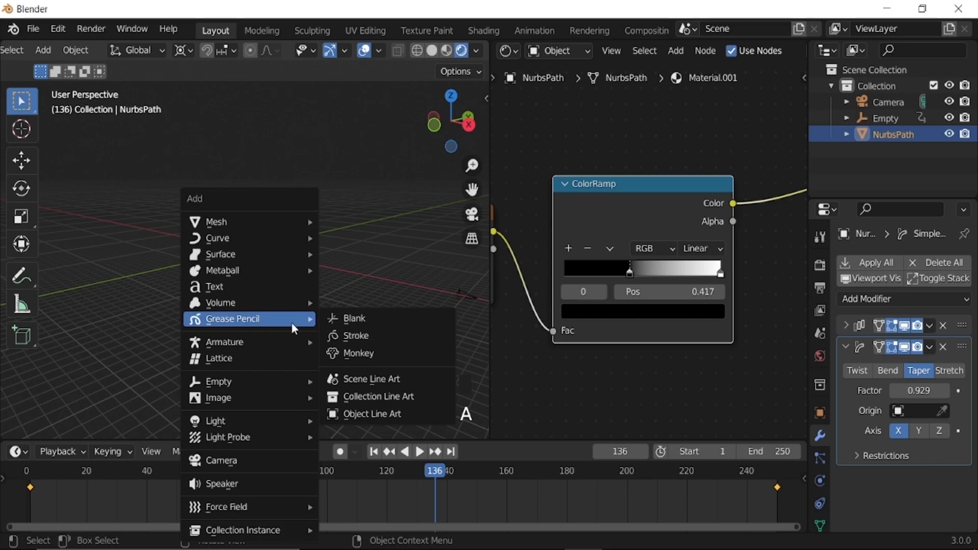
mouse_move(278, 420)
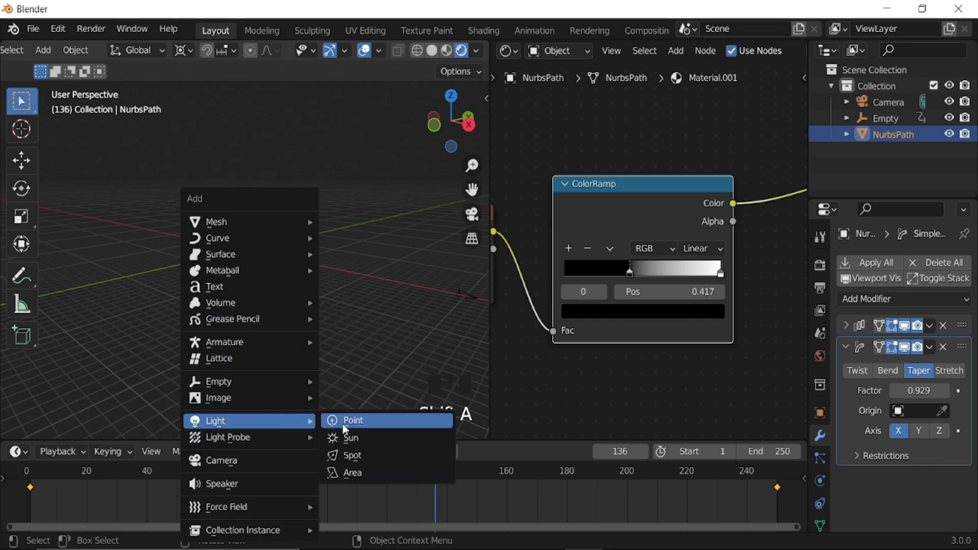
click(356, 472)
key(g)
key(x)
click(330, 308)
key(r)
key(y)
key(Escape)
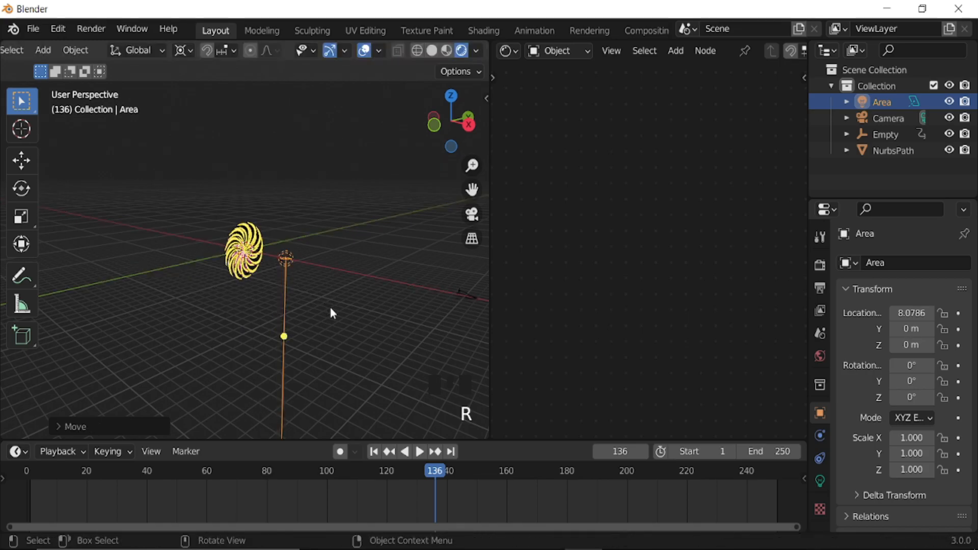
- With the pivot no longer on the 3D cursor, rotate the area light 90° around Y and scale it to about 10.683
click(183, 50)
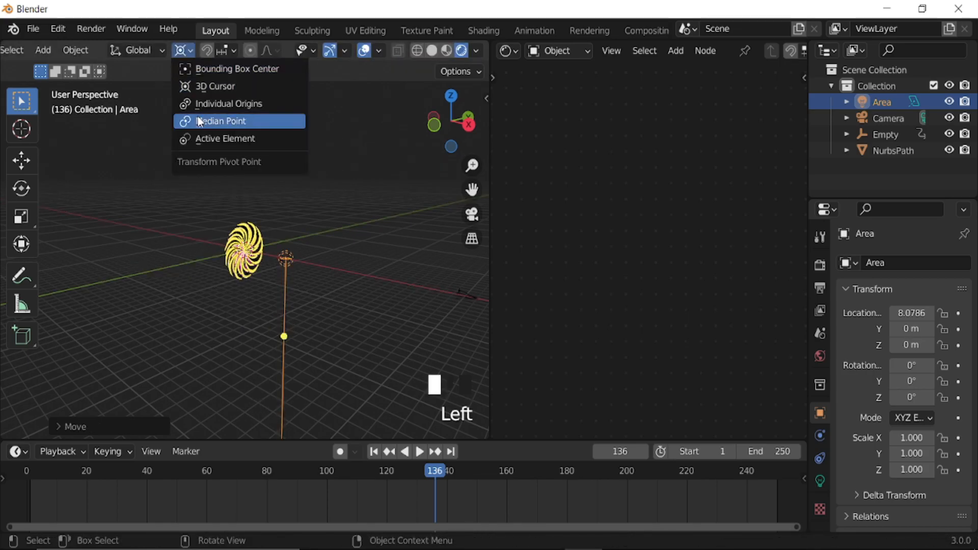
click(231, 136)
key(r)
key(y)
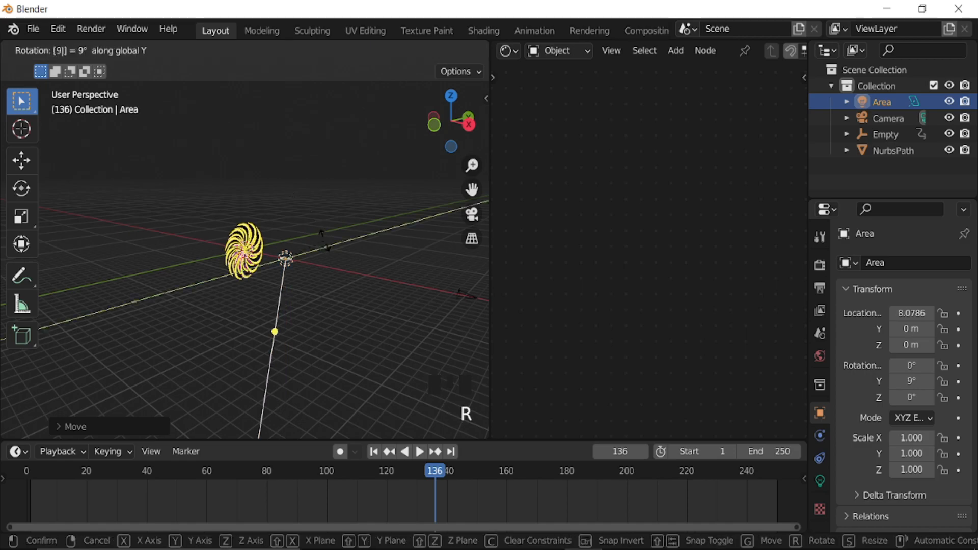
key(Return)
key(s)
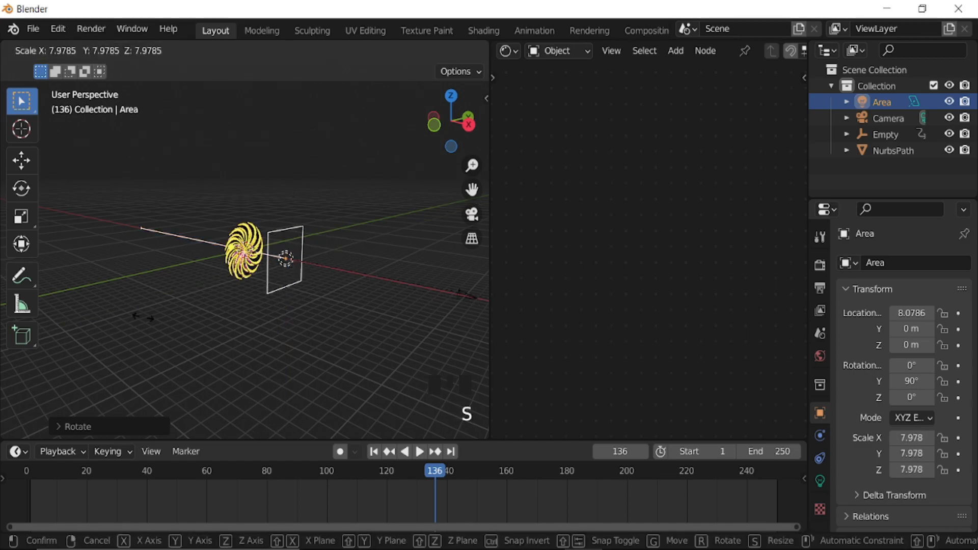
click(252, 308)
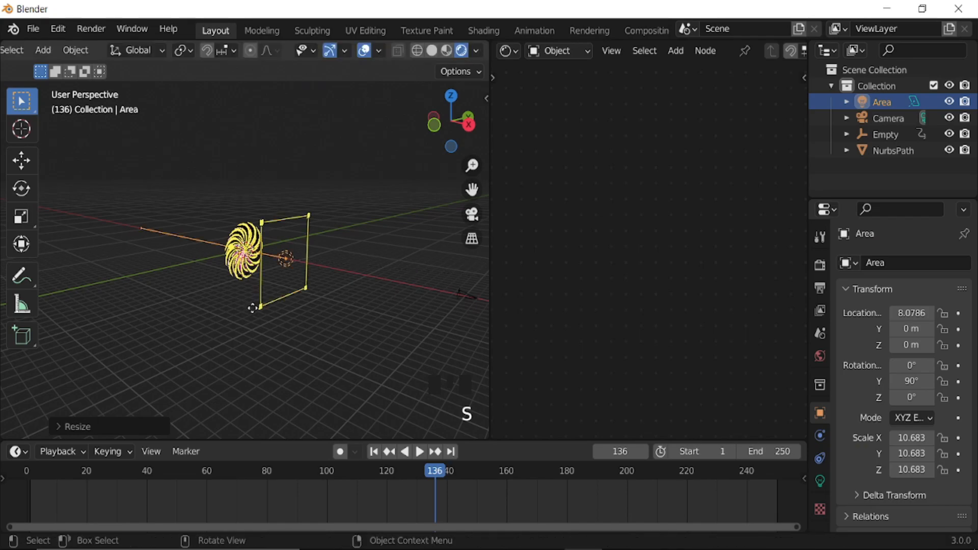
- Set the area light's shape to Disk and its power to 500 W
click(820, 481)
click(908, 456)
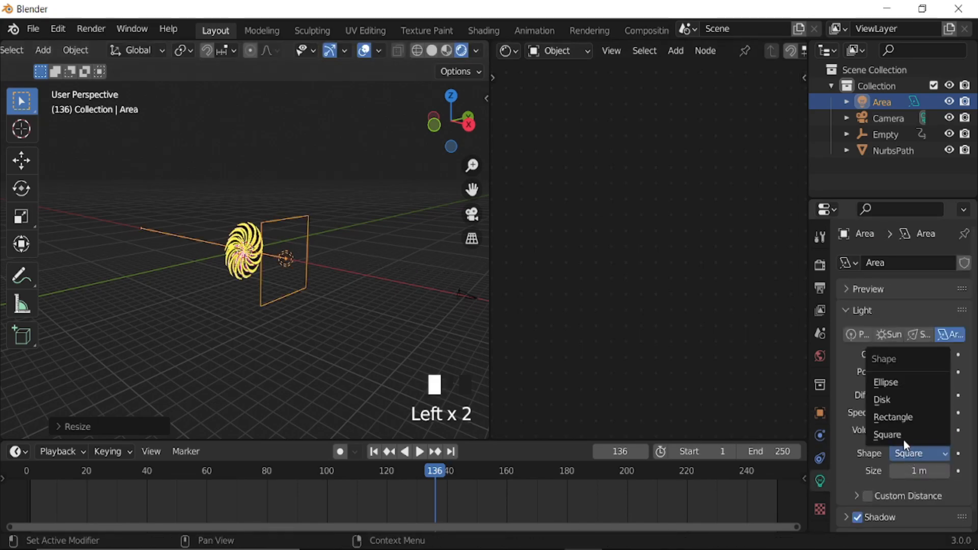
click(893, 400)
click(918, 372)
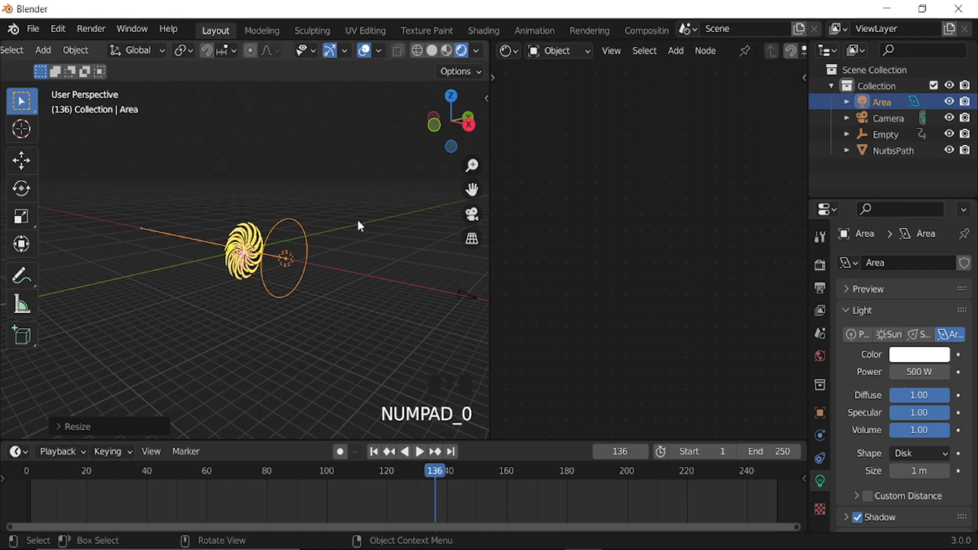
- Return to the camera view with overlays hidden and set the World background strength to 0
key(KP_0)
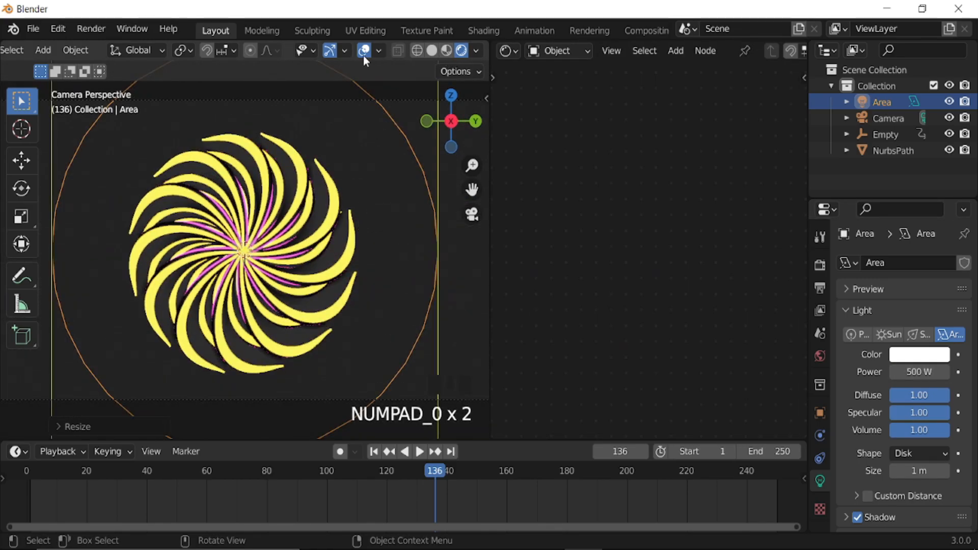
click(364, 51)
click(818, 356)
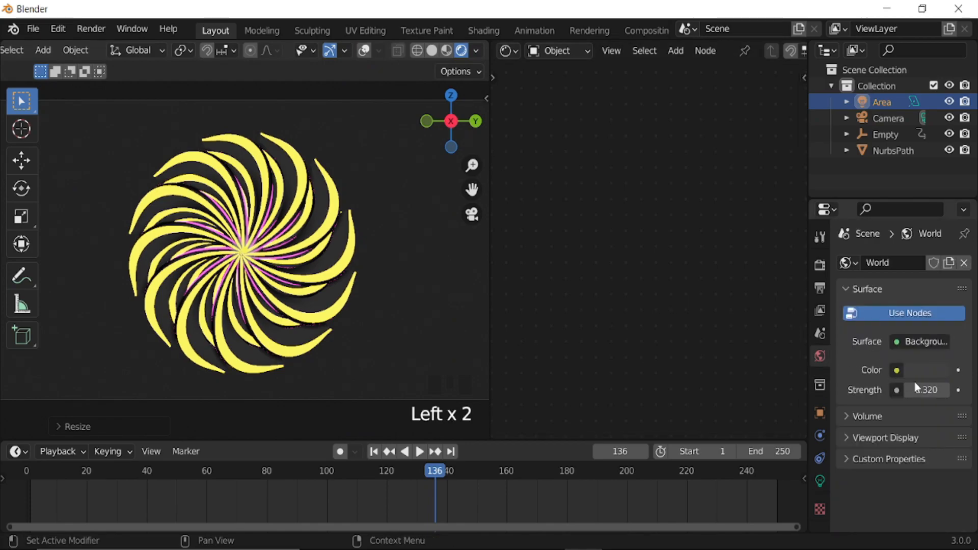
click(925, 390)
text(0)
key(Return)
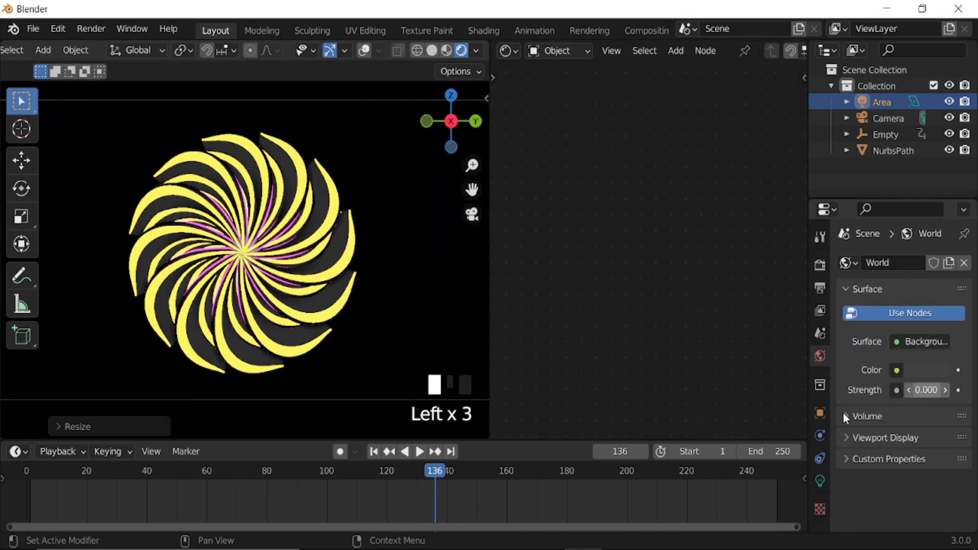
- Colour the area light magenta, with hue about 0.841 and saturation 1.000
click(820, 480)
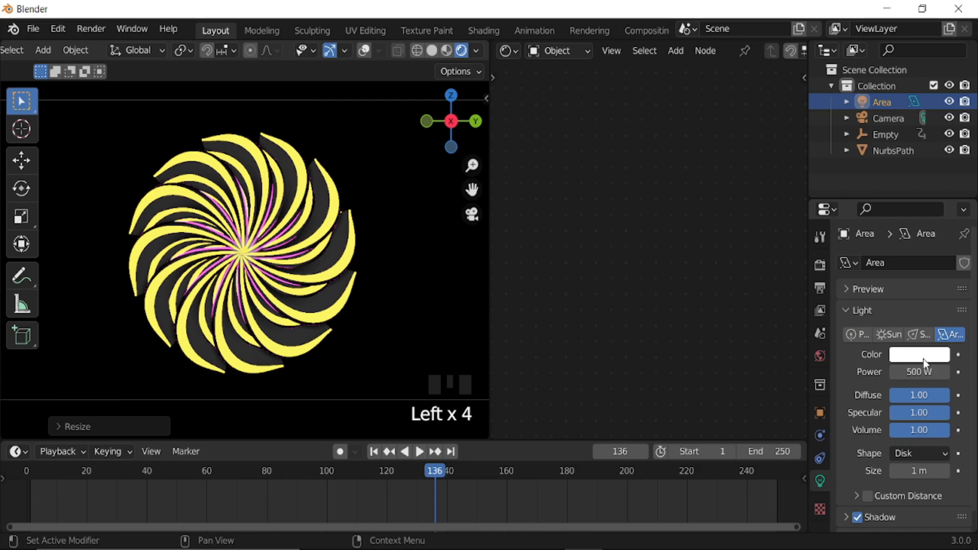
click(922, 355)
mouse_move(837, 227)
mouse_down()
mouse_move(850, 250)
mouse_move(895, 250)
mouse_move(920, 230)
mouse_up()
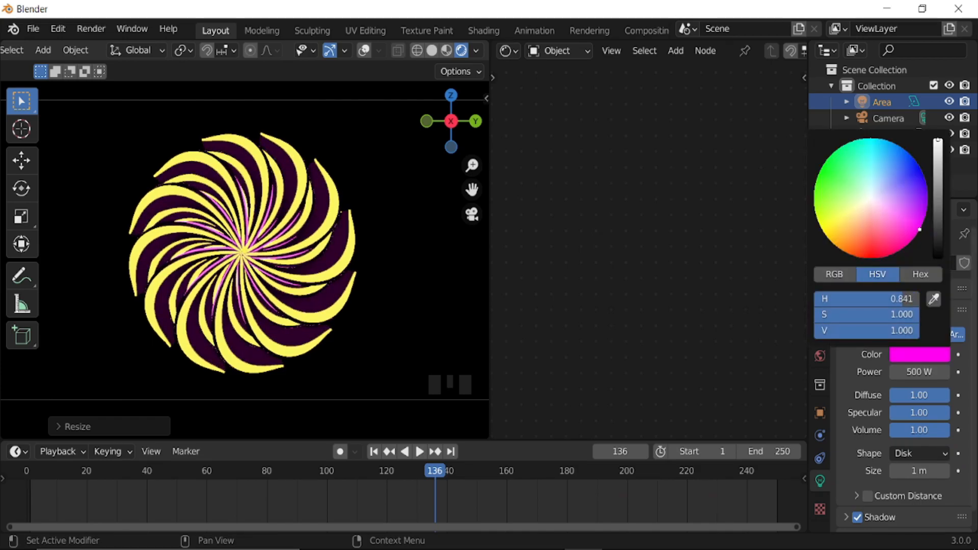
- Play the animation to check the pinwheel under the magenta area light, and stop it
scroll(257, 262, down, 2)
key(space)
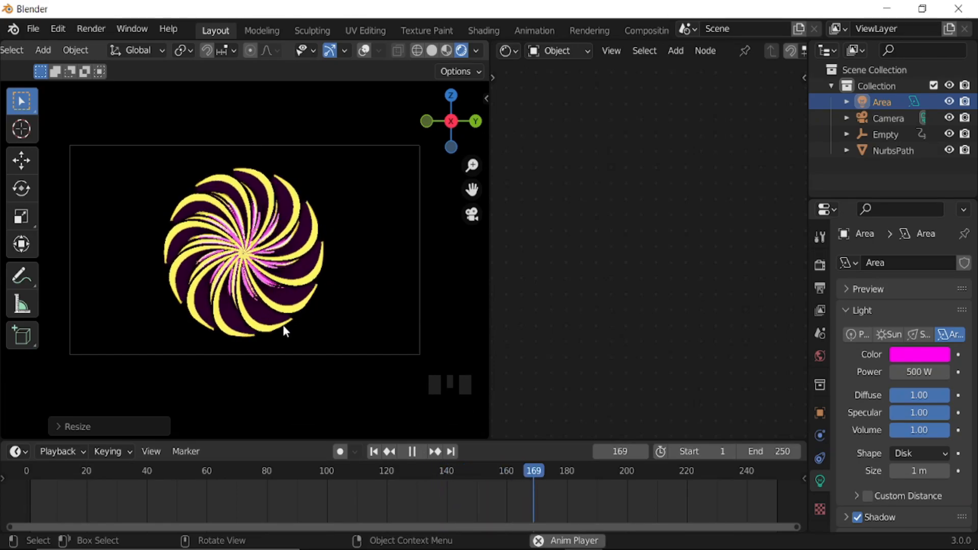
key(space)
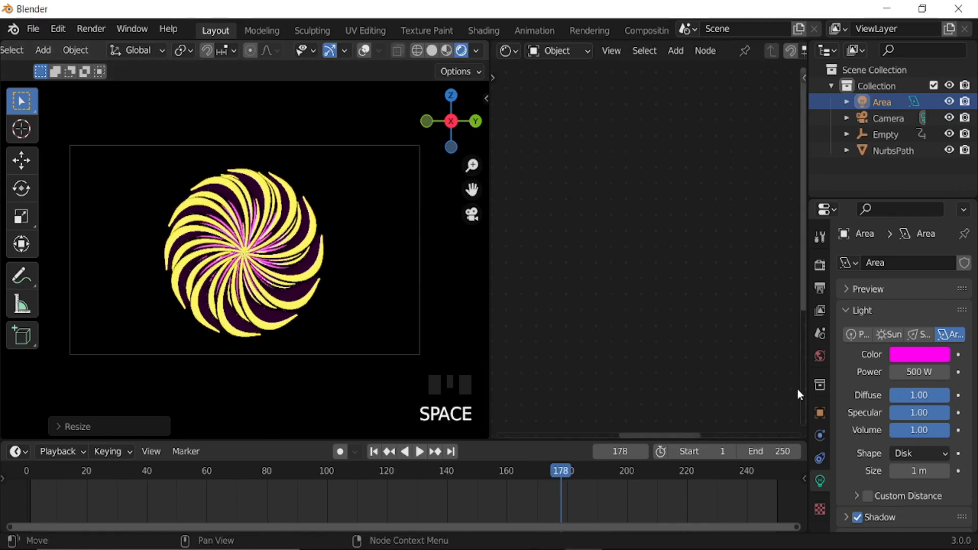
- Enable Ambient Occlusion and Bloom in the Eevee render settings
click(819, 265)
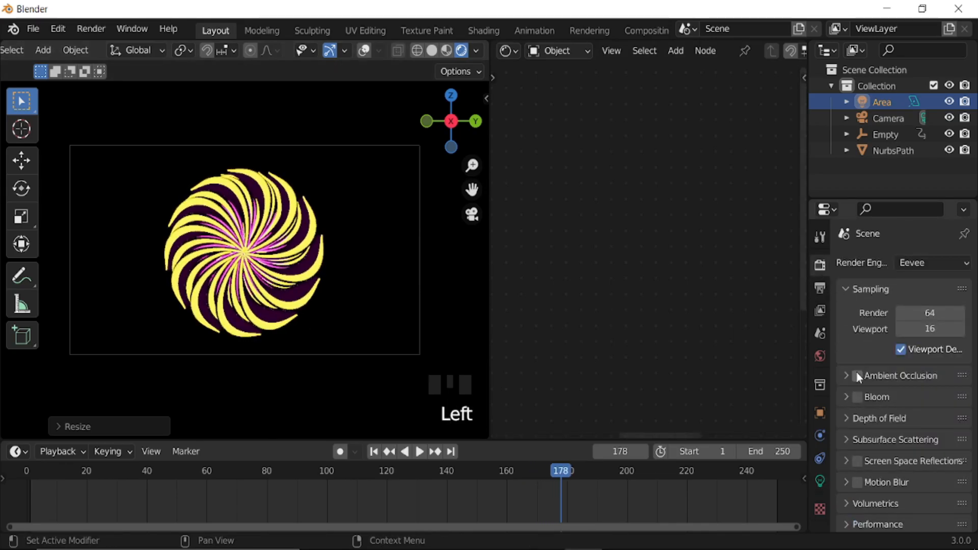
click(858, 376)
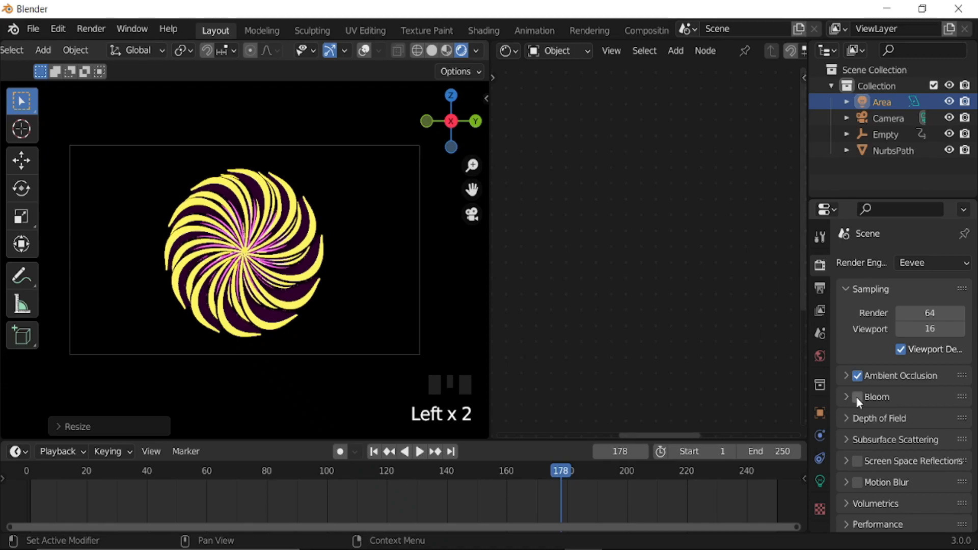
click(857, 397)
- Set the scene's colour management look to High Contrast
scroll(857, 412, down, 12)
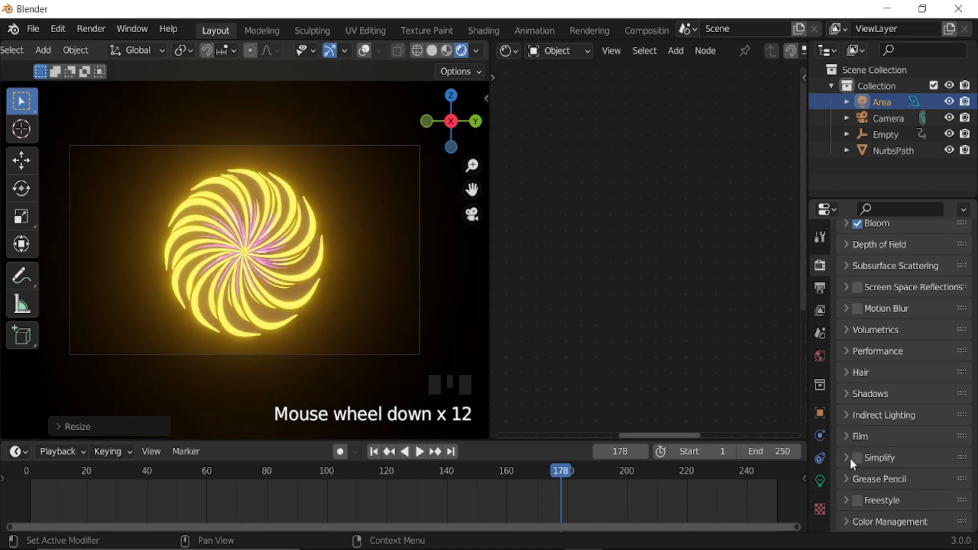
scroll(861, 493, down, 5)
click(918, 458)
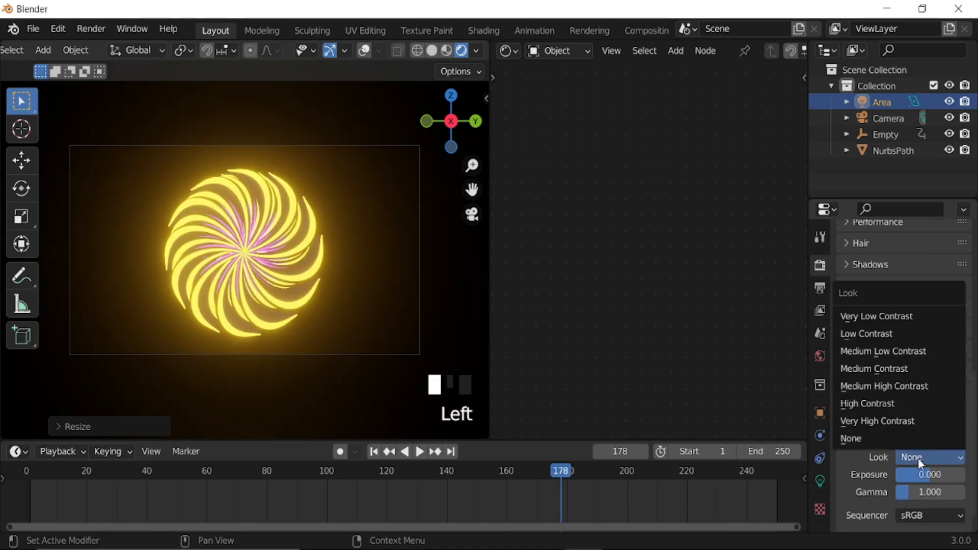
click(870, 402)
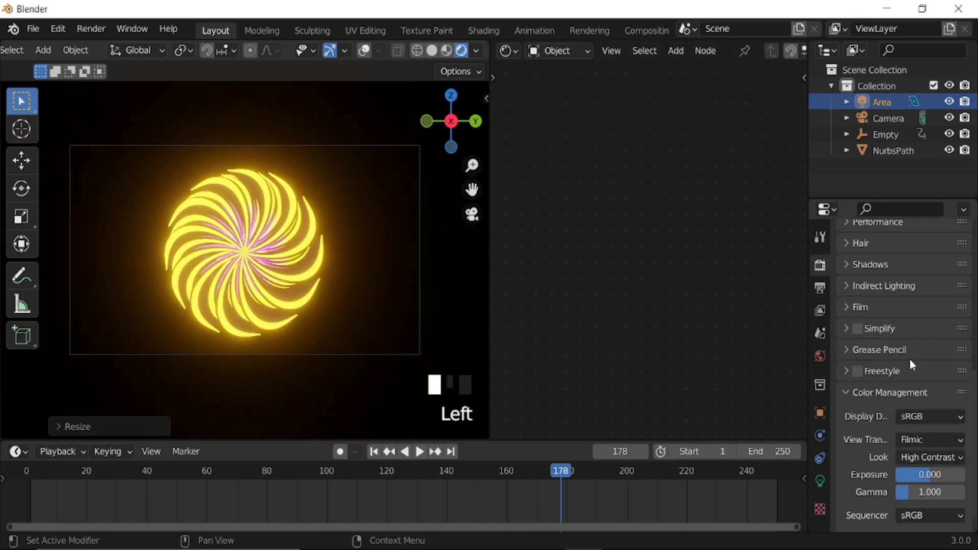
- Expand the Bloom settings and lower the bloom intensity to 0.009
scroll(901, 356, up, 5)
scroll(876, 341, up, 5)
click(847, 350)
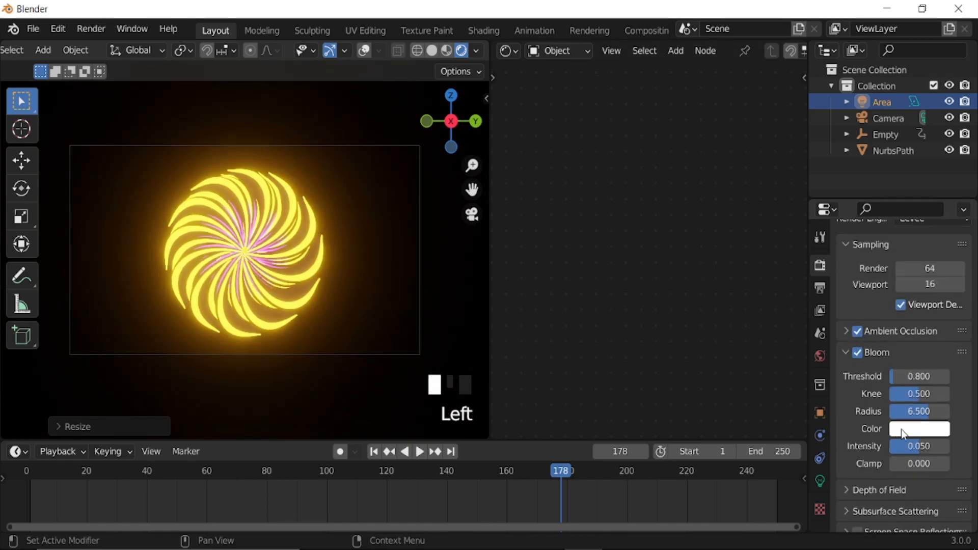
mouse_move(919, 446)
mouse_down()
mouse_move(906, 446)
mouse_move(918, 445)
mouse_up()
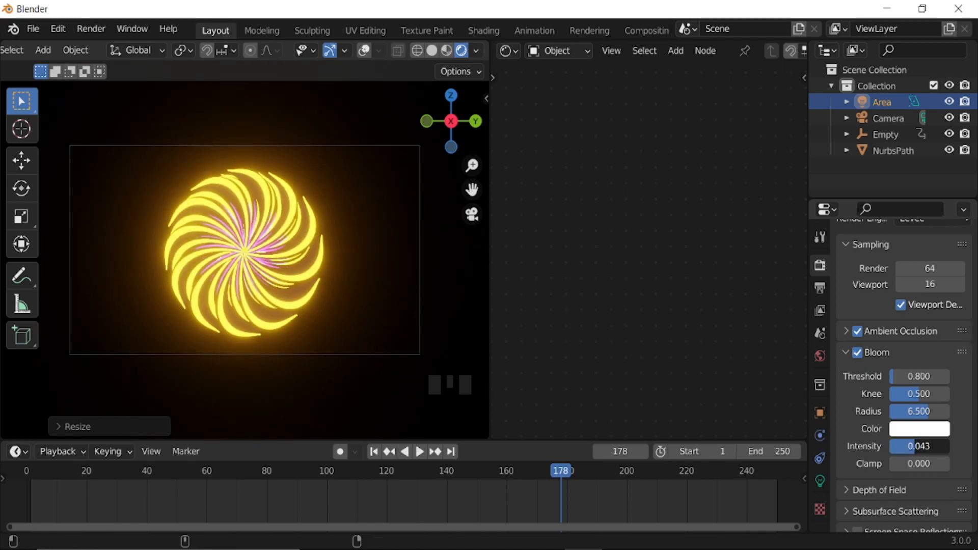
drag(911, 445, 904, 445)
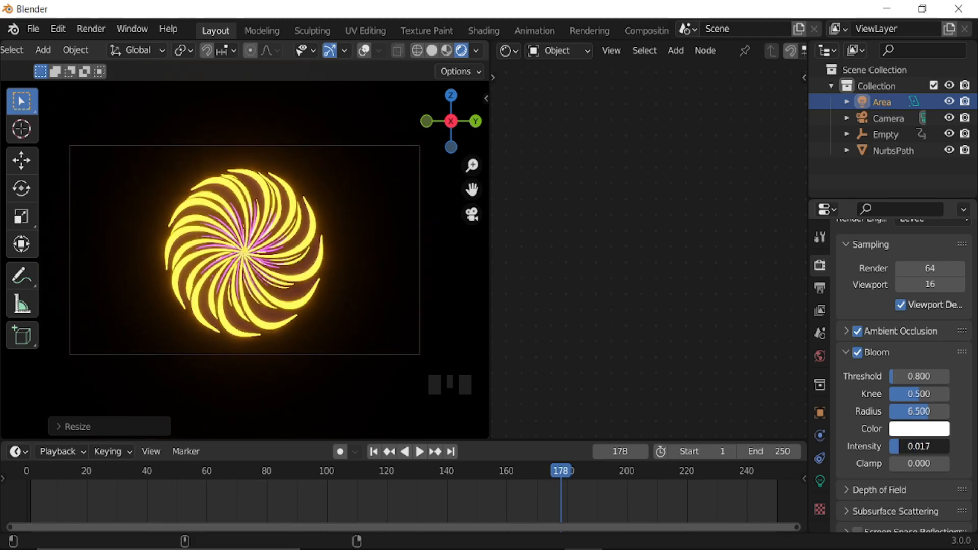
drag(905, 446, 894, 445)
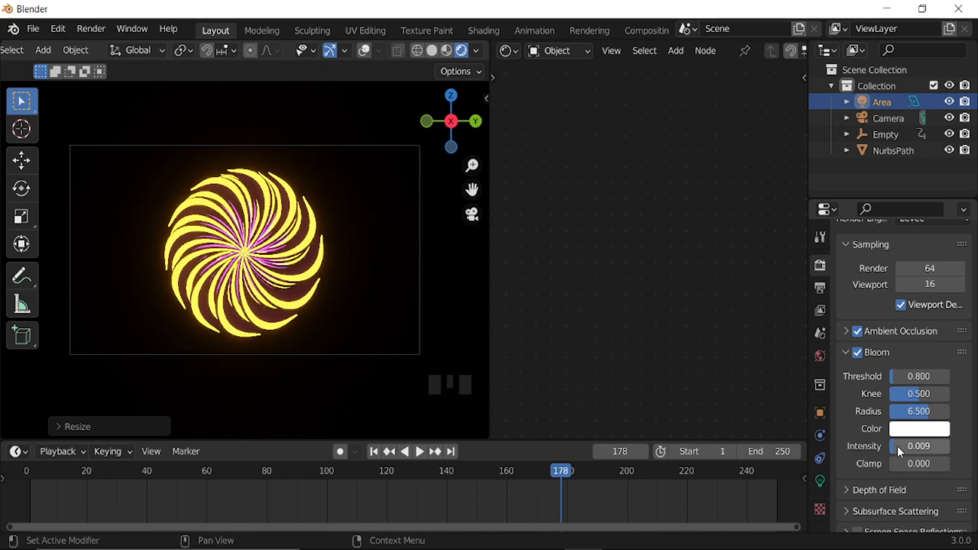
- Play the animation to check the pinwheel's softened bloom glow, and stop it
key(space)
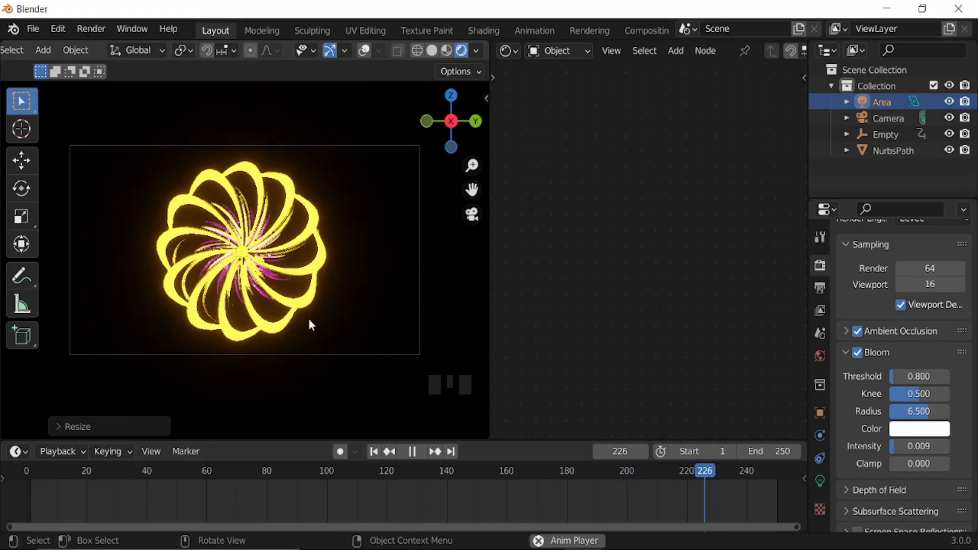
scroll(309, 321, up, 5)
scroll(308, 322, down, 4)
key(space)
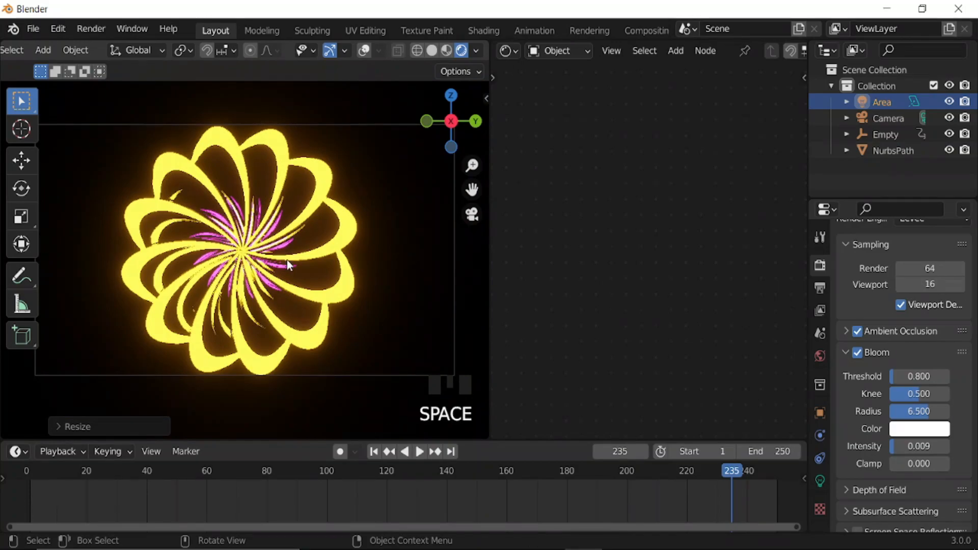
- Set the output frame rate to 30 fps
click(818, 285)
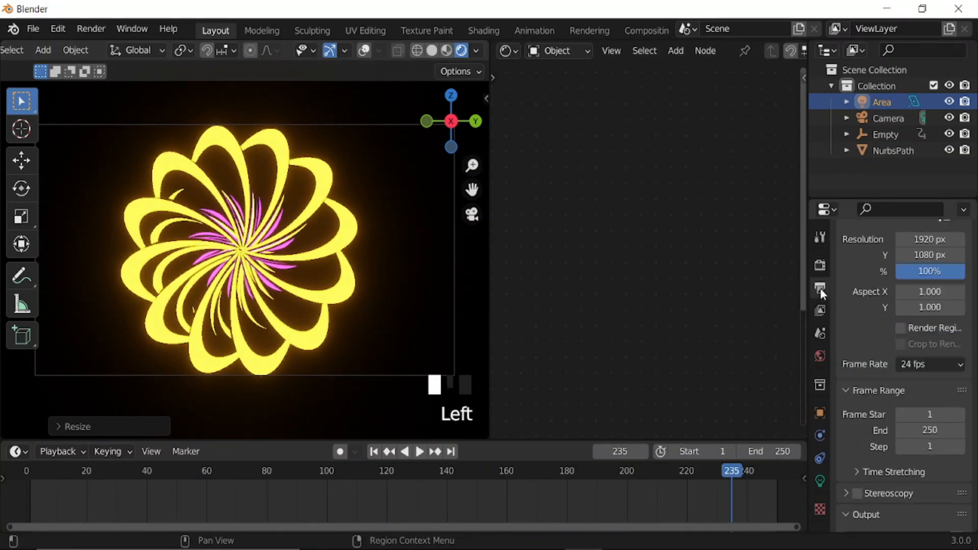
click(930, 364)
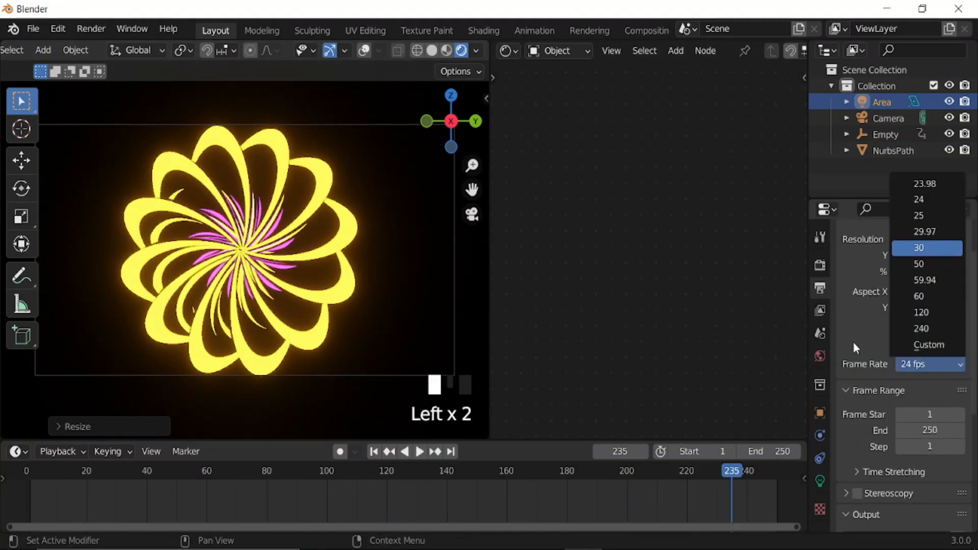
click(924, 248)
- Set the output file format to FFmpeg Video and expand its encoding settings
scroll(866, 360, down, 7)
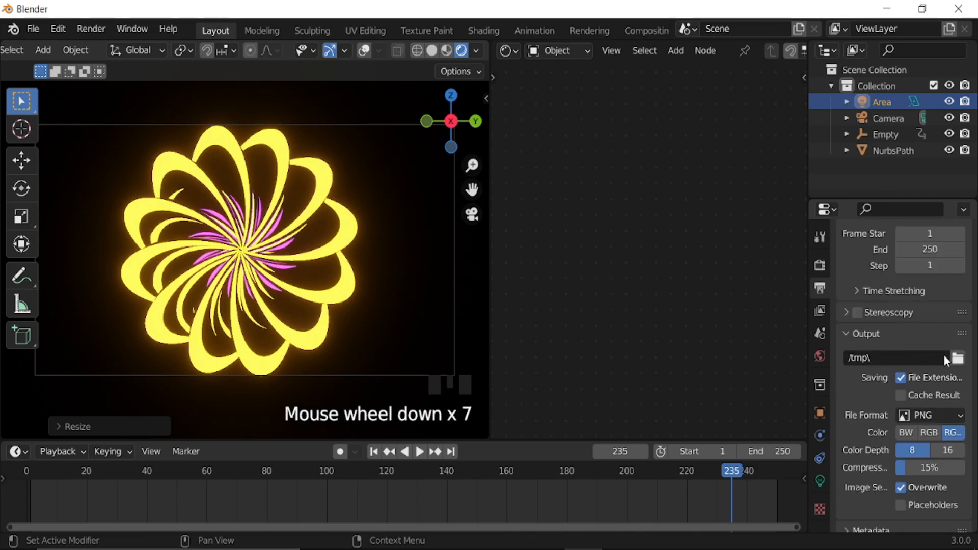
click(926, 414)
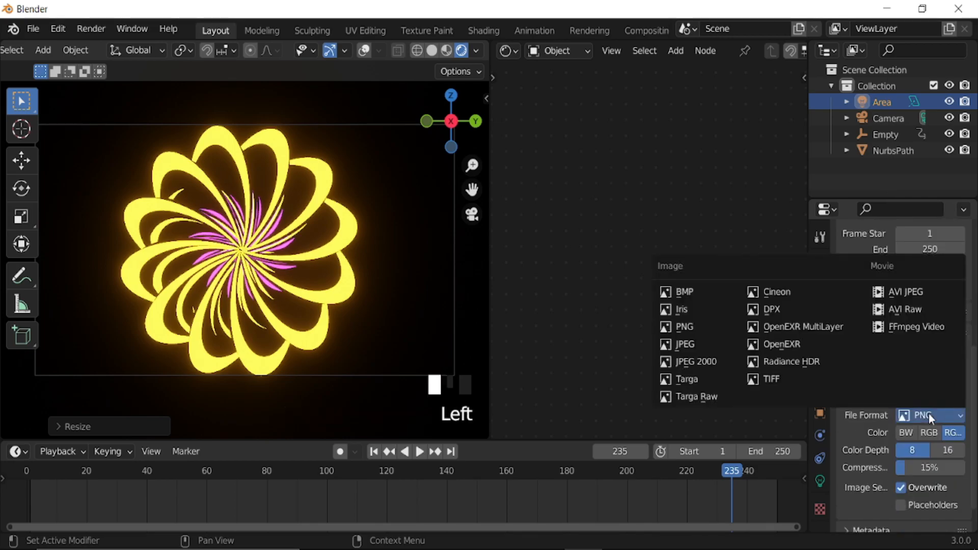
click(912, 324)
scroll(868, 464, down, 4)
click(879, 479)
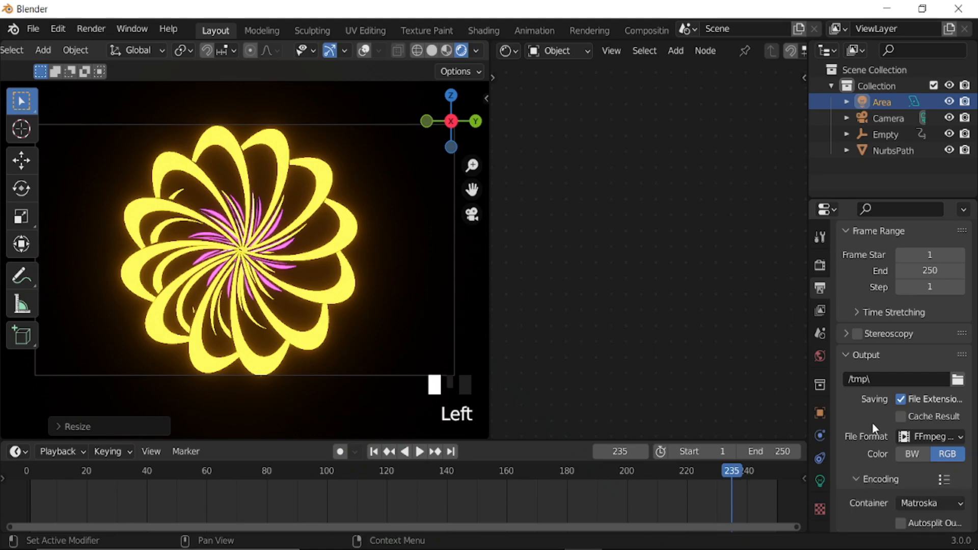
- Set the video container to MPEG-4 and the output quality to Perceptually Lossless
scroll(886, 438, down, 5)
click(930, 374)
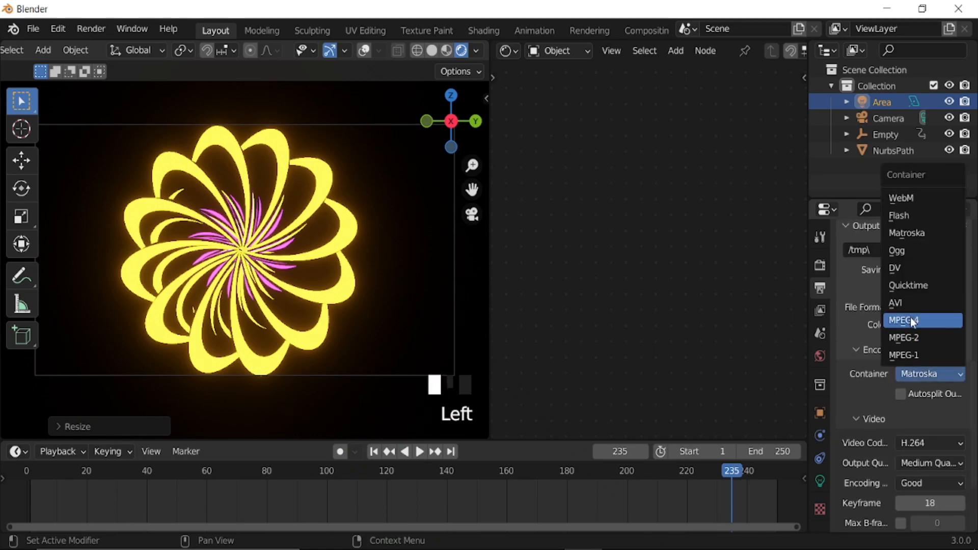
click(912, 321)
click(924, 462)
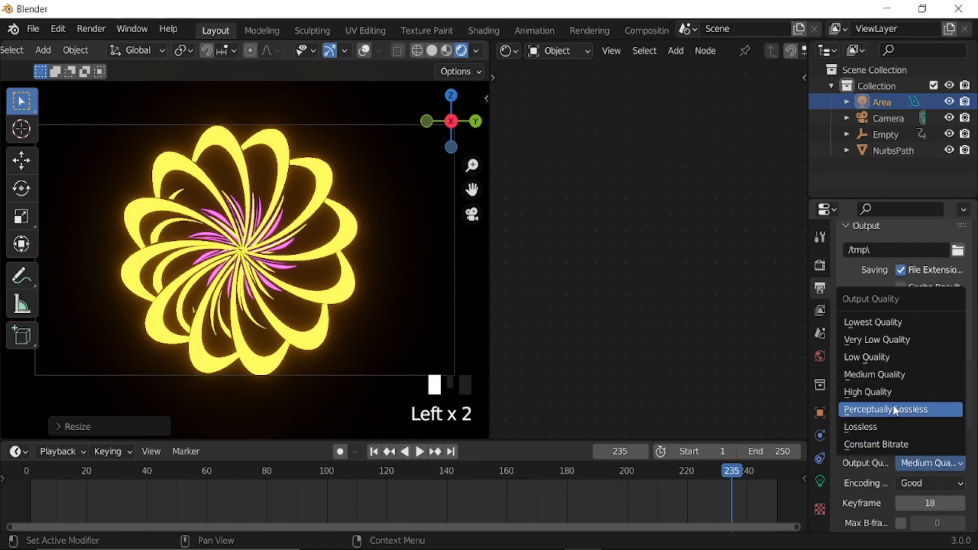
click(895, 410)
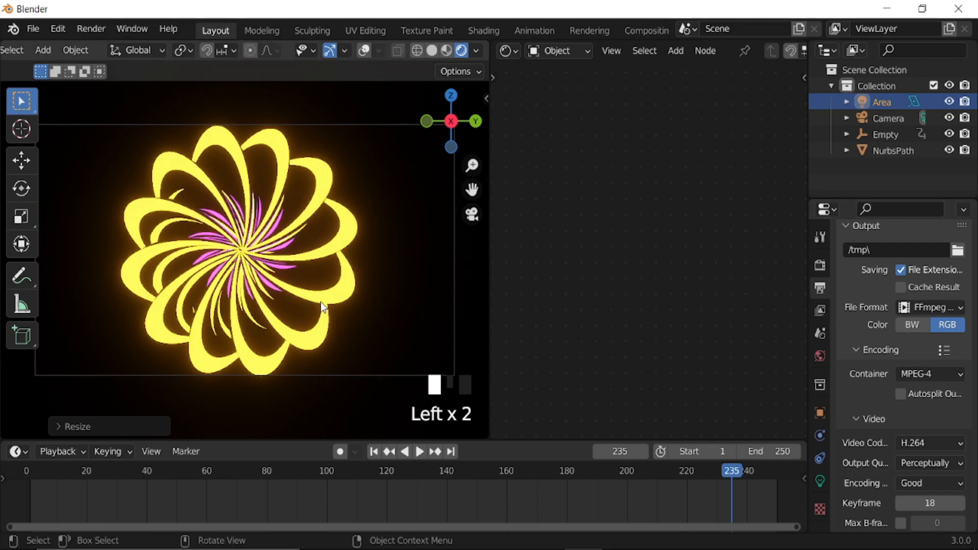
- Set the camera's focal length to 48 mm so the opened pinwheel fits the frame, and play the animation to check it
key(space)
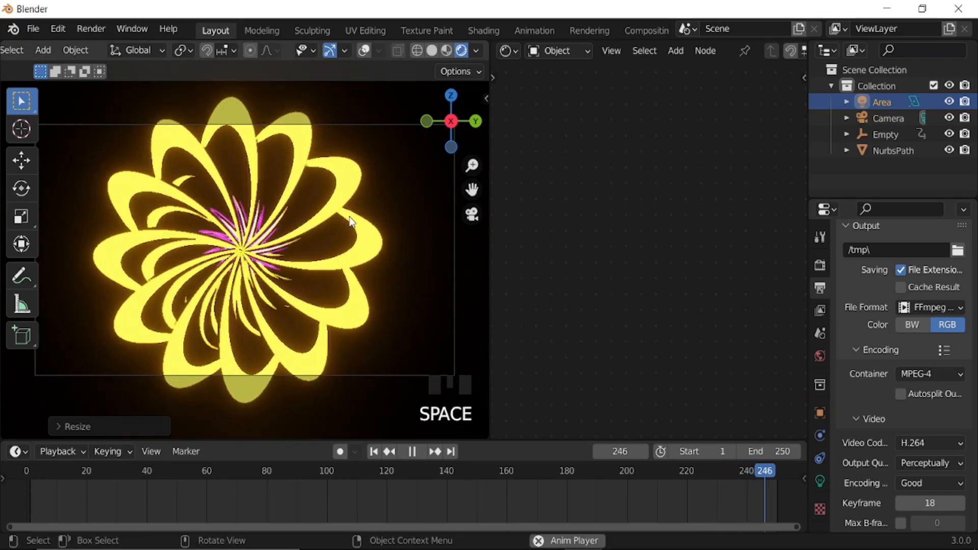
key(space)
click(889, 118)
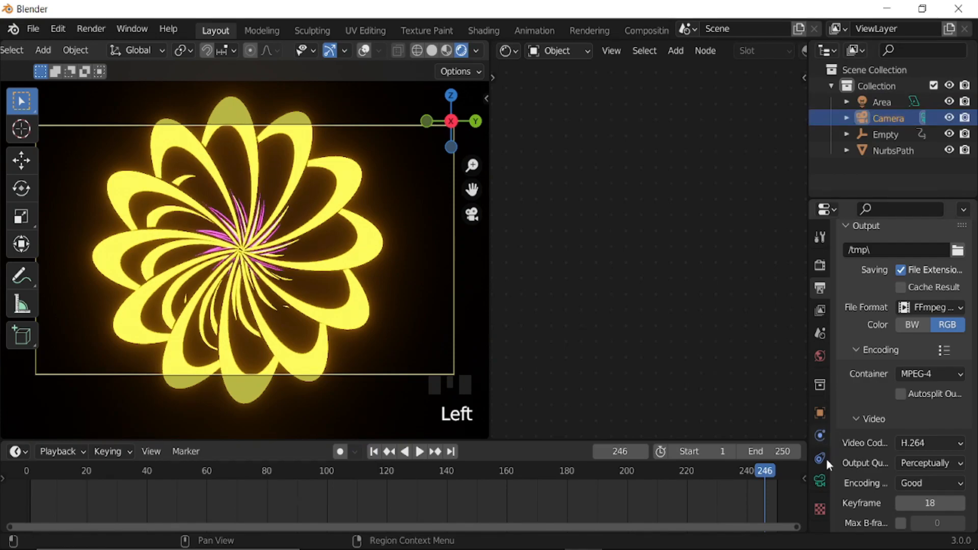
click(819, 479)
mouse_move(918, 289)
shift+mouse_down()
mouse_move(901, 289)
mouse_move(917, 299)
shift+mouse_up()
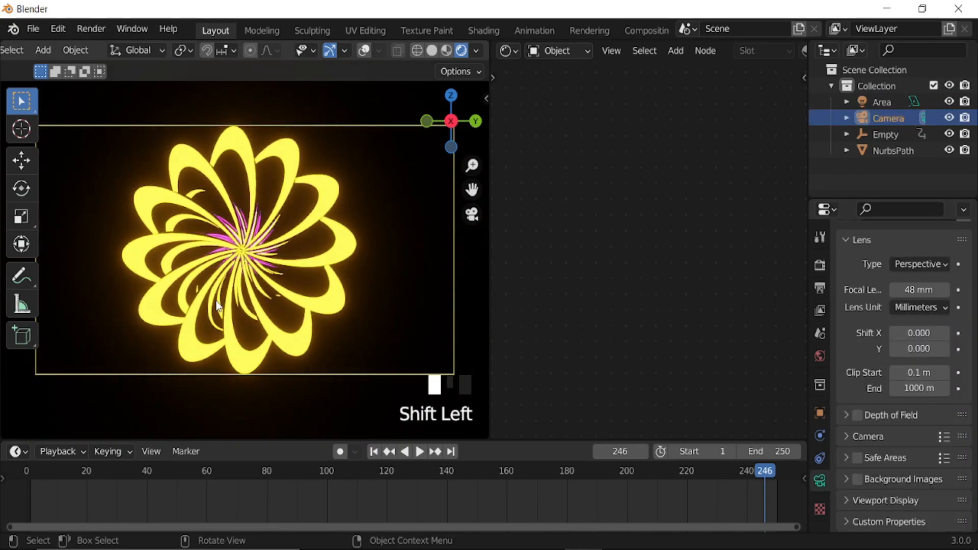
key(space)
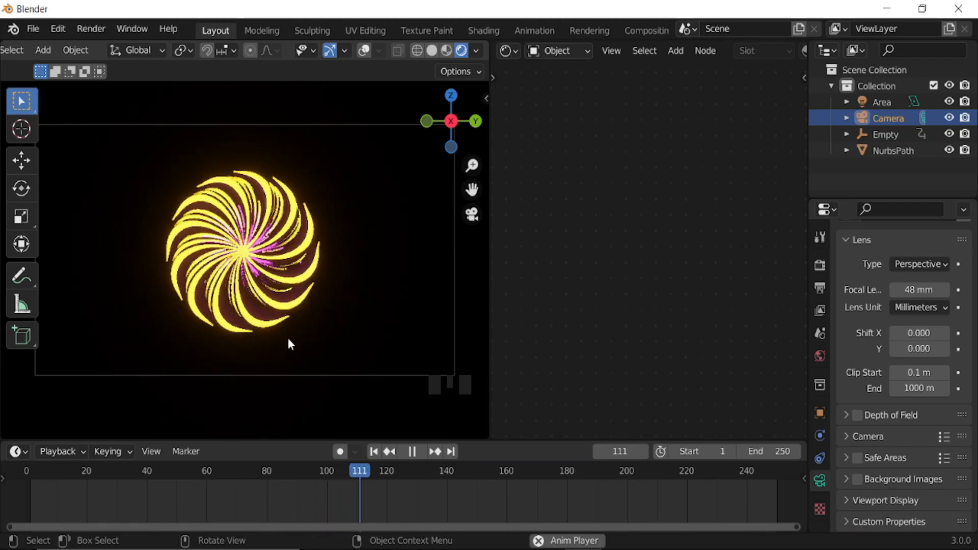
key(space)
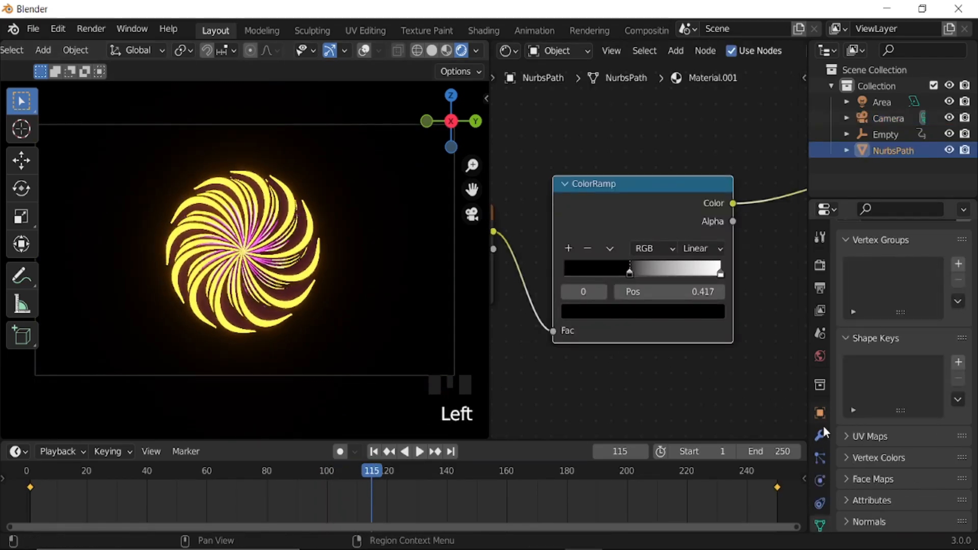
- Try the Y and Z axes on NurbsPath's Taper deform, return to X, and set its factor to 2.329
click(820, 433)
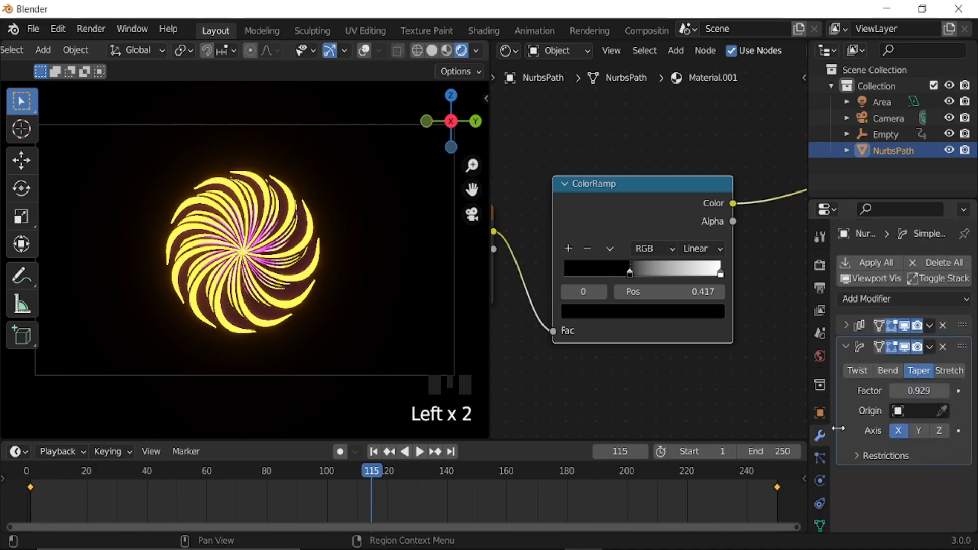
click(918, 432)
click(935, 432)
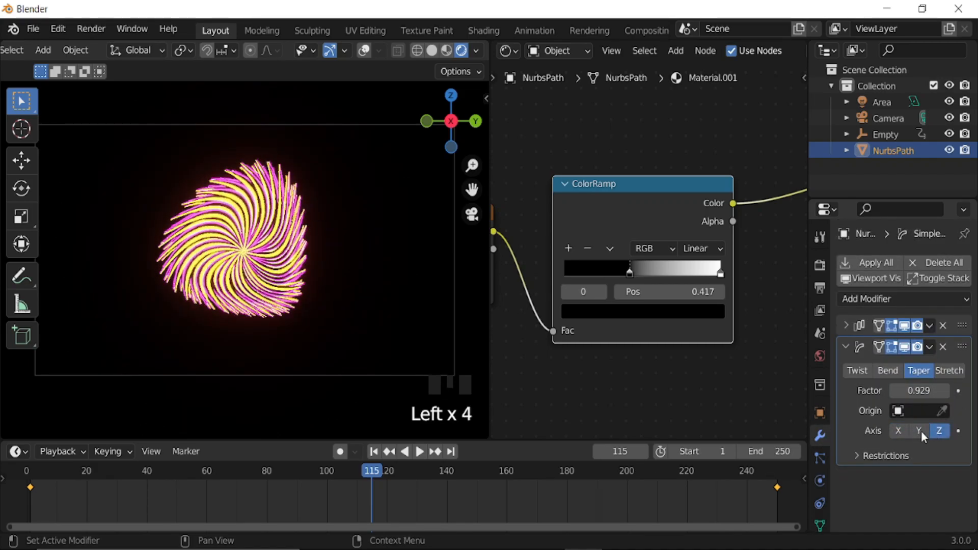
click(896, 431)
drag(919, 390, 947, 390)
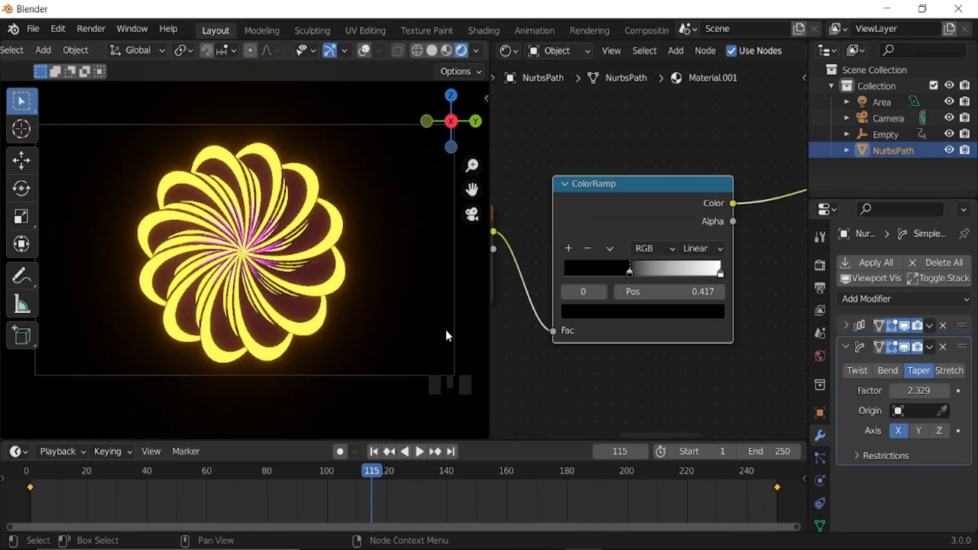
- Play the animation to check the pinwheel with the stronger taper, and stop it
key(space)
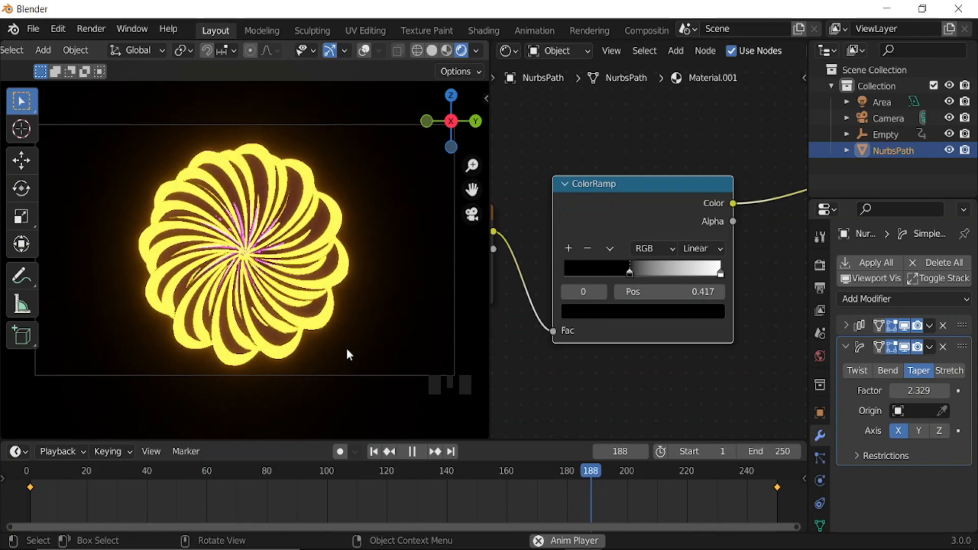
key(space)
key(space)
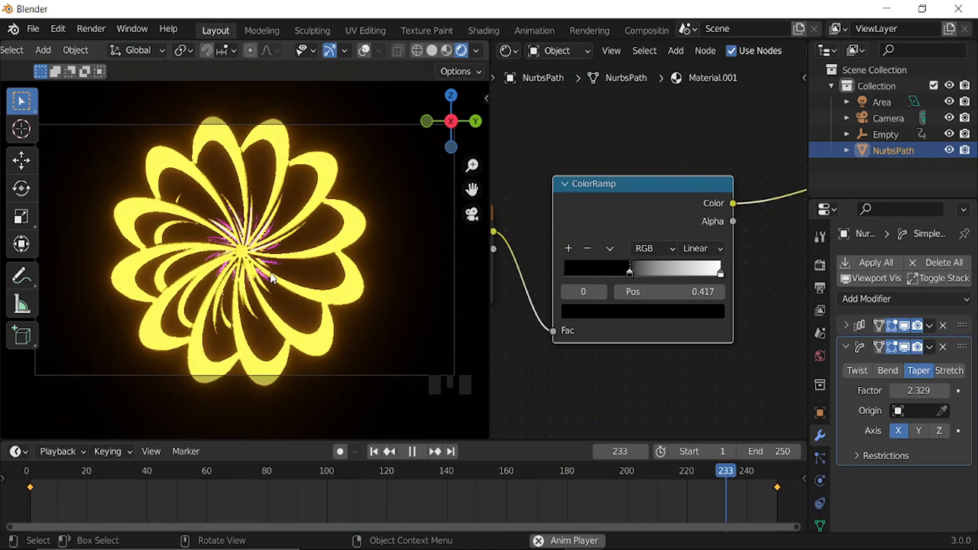
key(space)
- Open the list of render commands
click(92, 28)
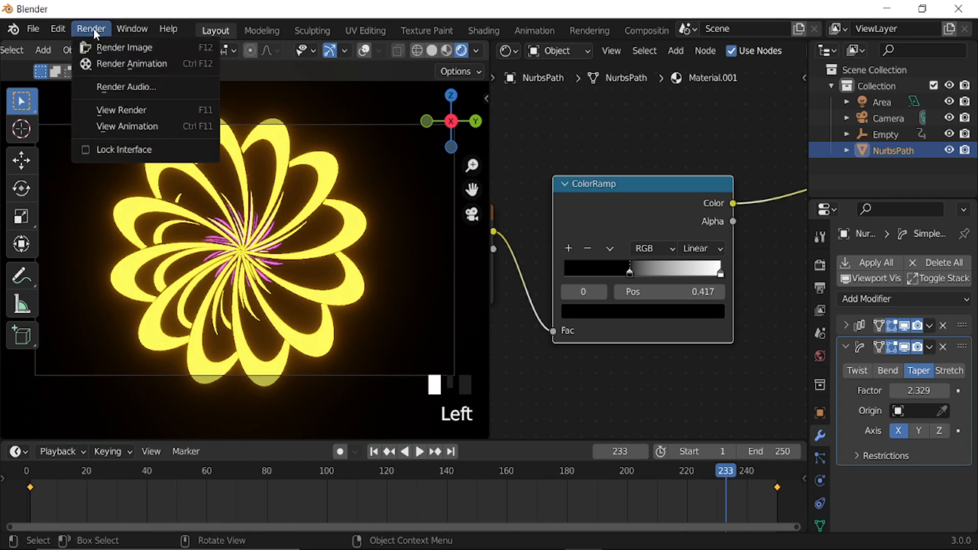